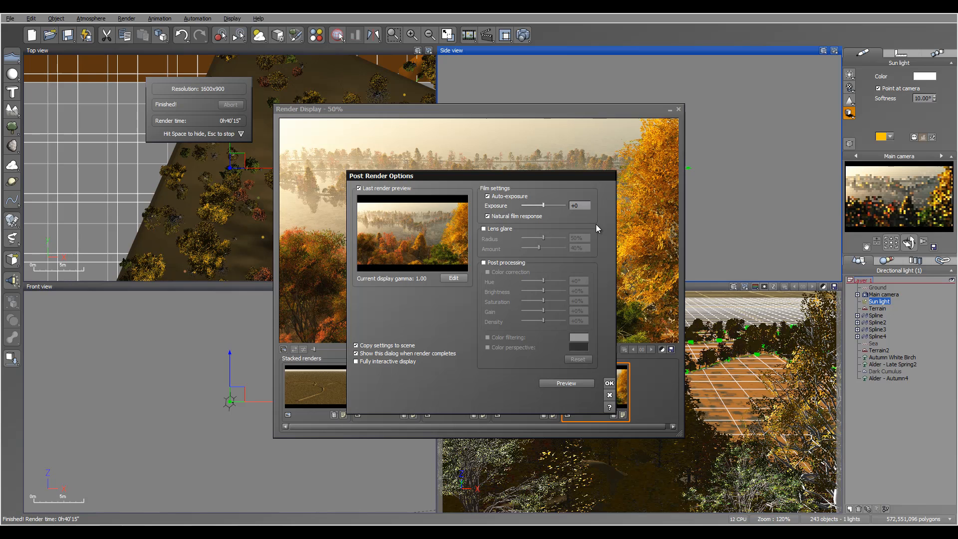
Switch to Photoshop and convert the 32-bit waterroads.hdr image to 8 bits per channel, moving the HDR Toning dialog clear of the image.
key(alt+Tab)
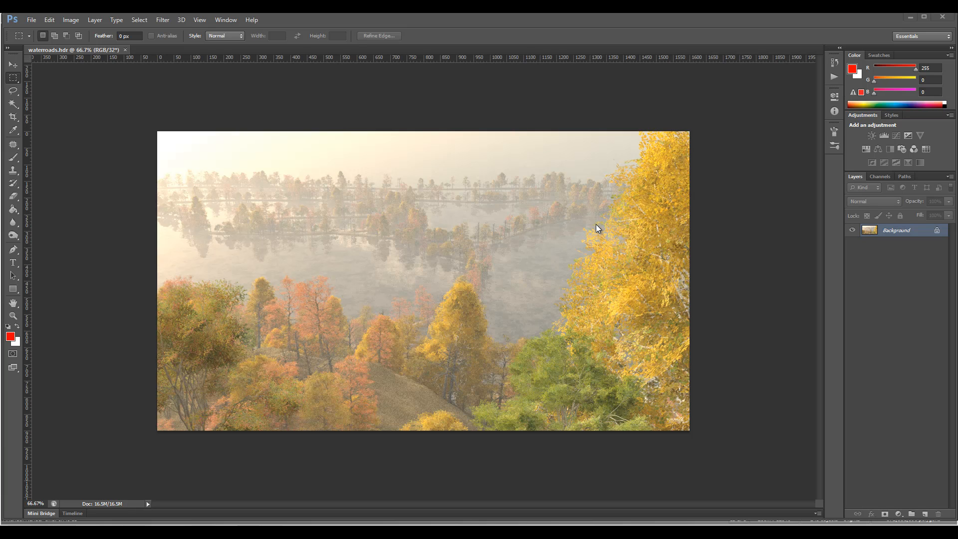
key(alt+s)
key(alt+i)
key(Down)
key(Down)
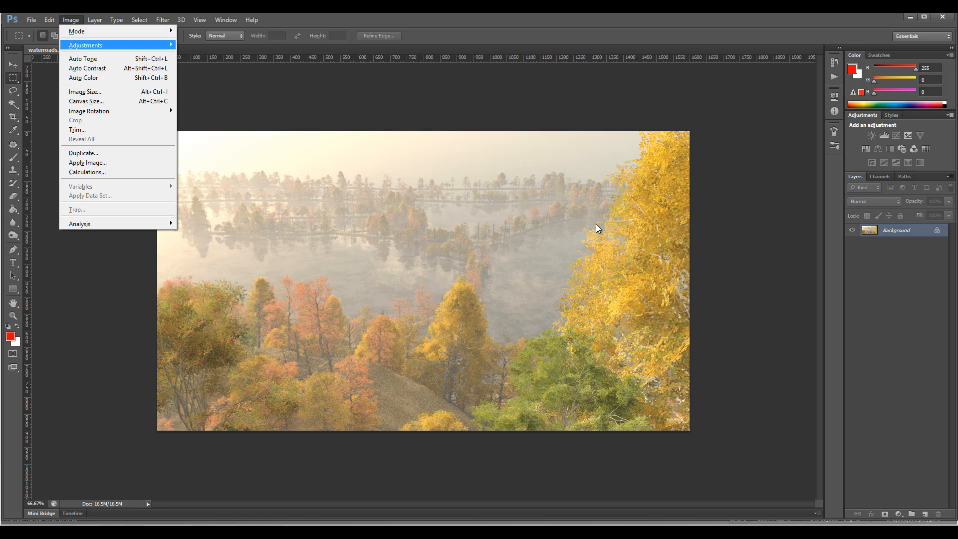
key(Right)
key(Left)
key(Up)
key(Right)
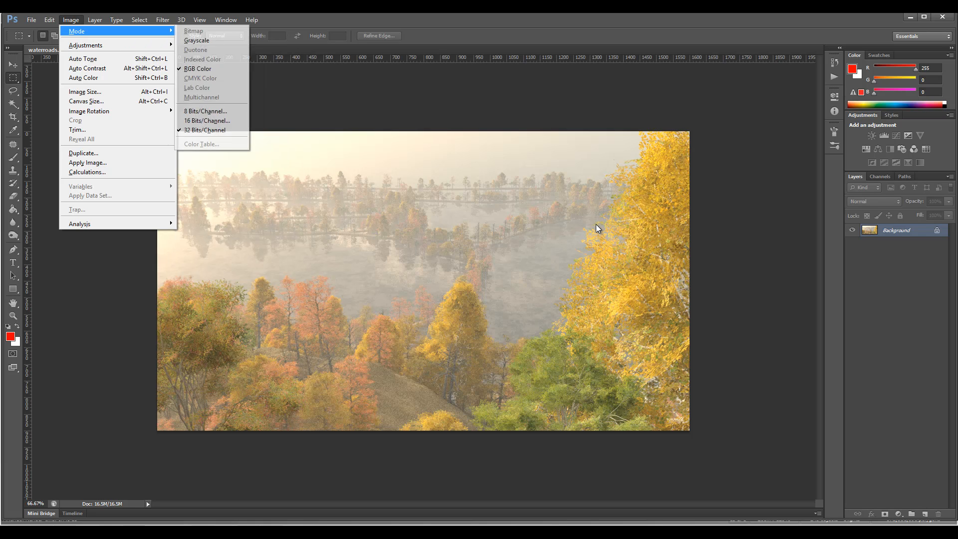
key(Down)
key(Down)
key(Down)
key(Down)
key(Down)
key(Down)
key(Down)
key(Return)
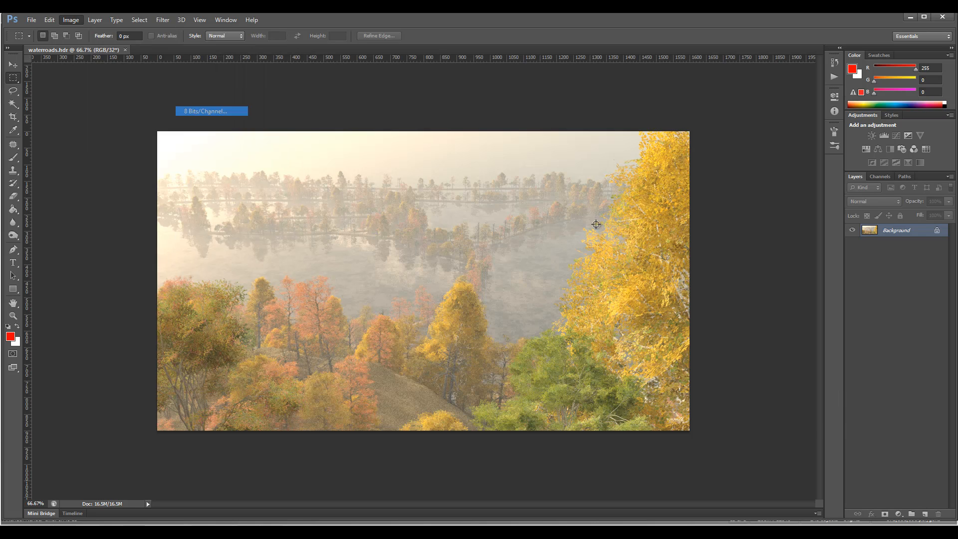
mouse_move(736, 52)
mouse_down()
mouse_move(738, 71)
mouse_move(795, 69)
mouse_up()
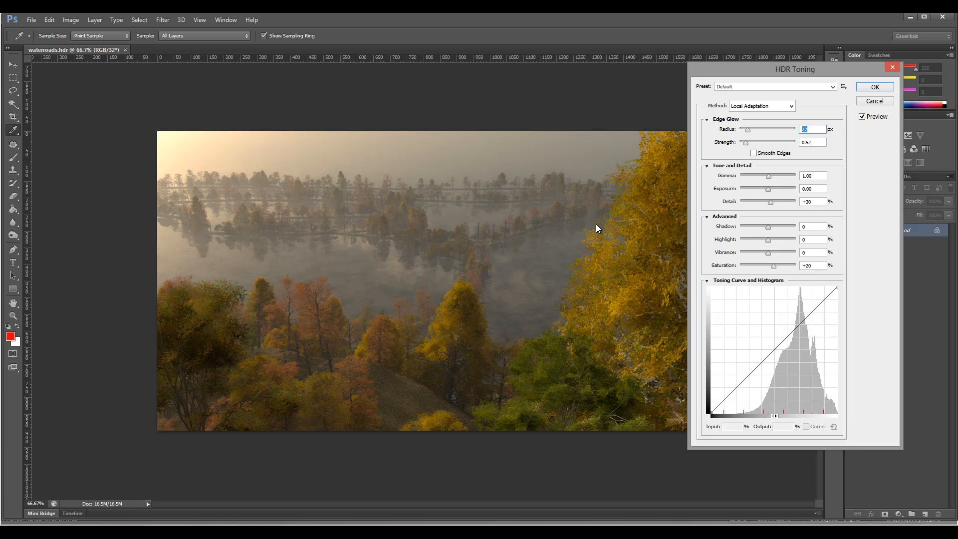
Set the HDR toning edge glow to radius 1 px and strength 3.68, with gamma 1.89 and exposure +0.59.
text(1)
key(Tab)
text(3.68)
key(Tab)
key(Tab)
text(1.89)
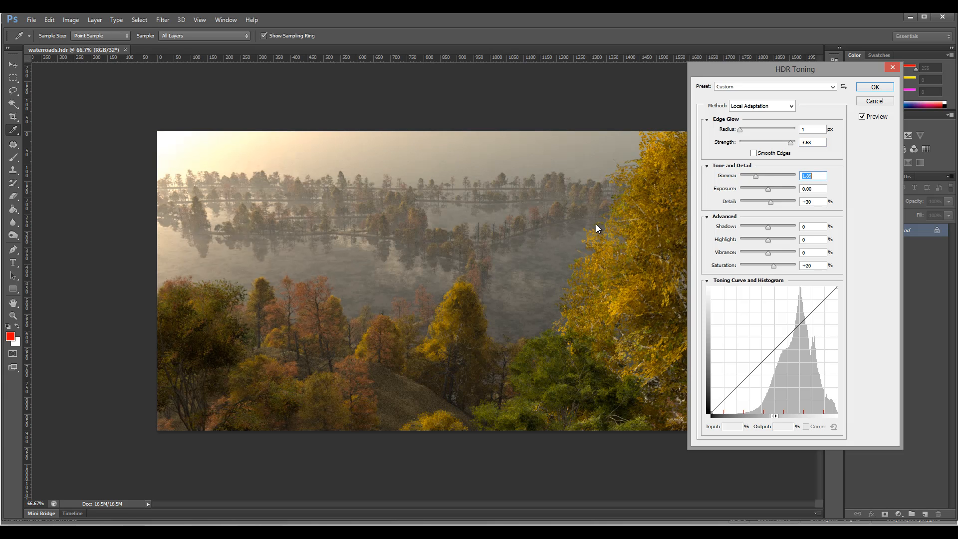
key(Tab)
text(0.59)
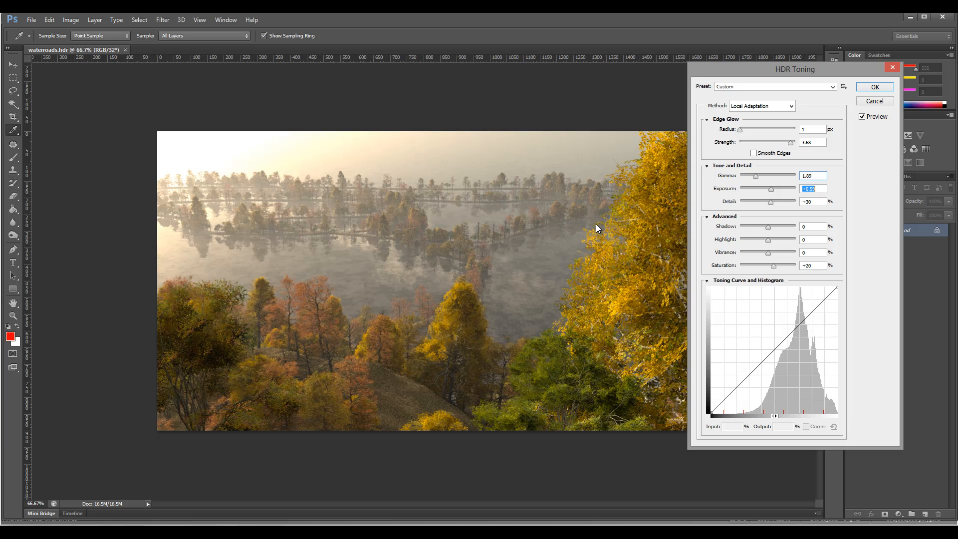
Set detail to +181%, shadow to -21%, highlight to -1%, vibrance to +53% and saturation to +30%.
key(Tab)
text(224197203186)
key(Tab)
text(-48)
mouse_move(754, 227)
mouse_down()
mouse_move(739, 227)
mouse_move(790, 226)
mouse_move(758, 227)
mouse_move(784, 240)
mouse_move(759, 239)
mouse_move(767, 239)
mouse_move(761, 227)
mouse_move(785, 253)
mouse_move(776, 266)
mouse_move(782, 252)
mouse_up()
Shape the toning curve into a gentle S with points at input 34%, output 26% and input 74%, output 78%.
drag(757, 366, 758, 387)
drag(797, 344, 797, 331)
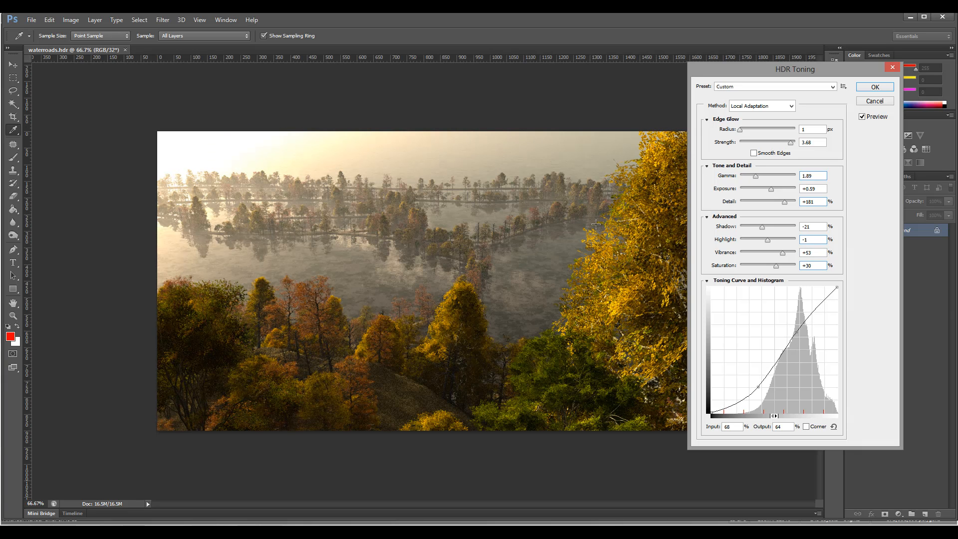
drag(757, 387, 754, 379)
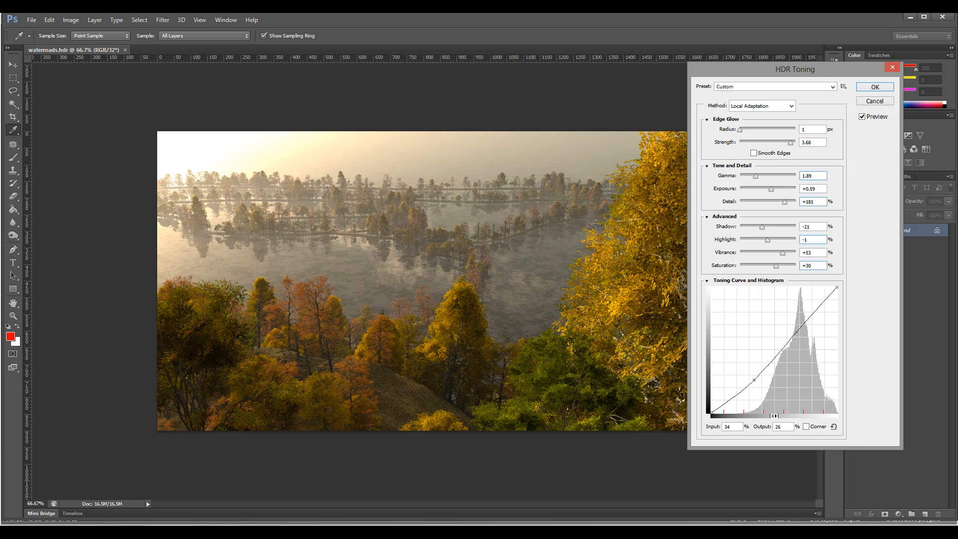
drag(795, 331, 804, 315)
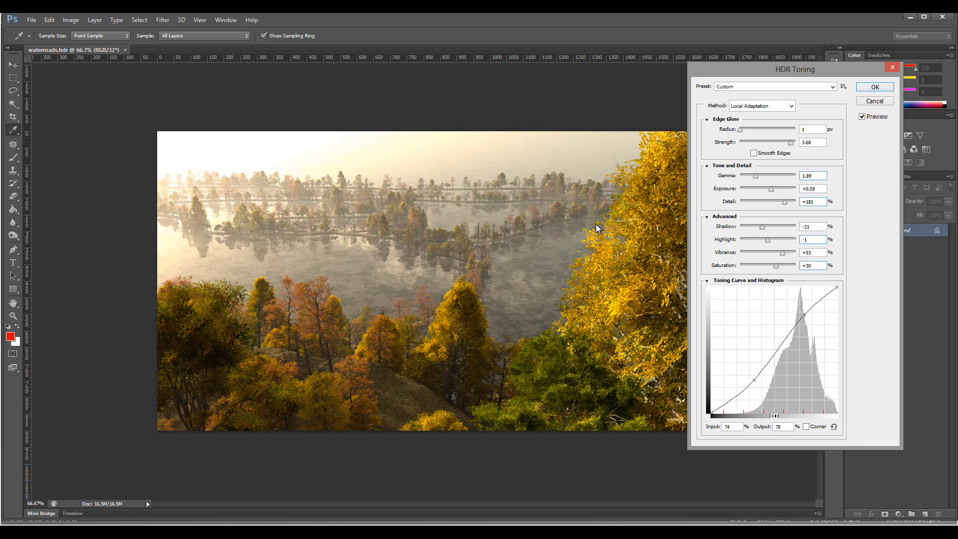
Set the HDR toning gamma to 2.15, detail to +132% and shadow to -23%.
mouse_move(755, 176)
mouse_down()
mouse_move(774, 176)
mouse_move(748, 176)
mouse_move(784, 190)
mouse_move(770, 190)
mouse_move(781, 202)
mouse_up()
key(Tab)
key(Down)
key(Down)
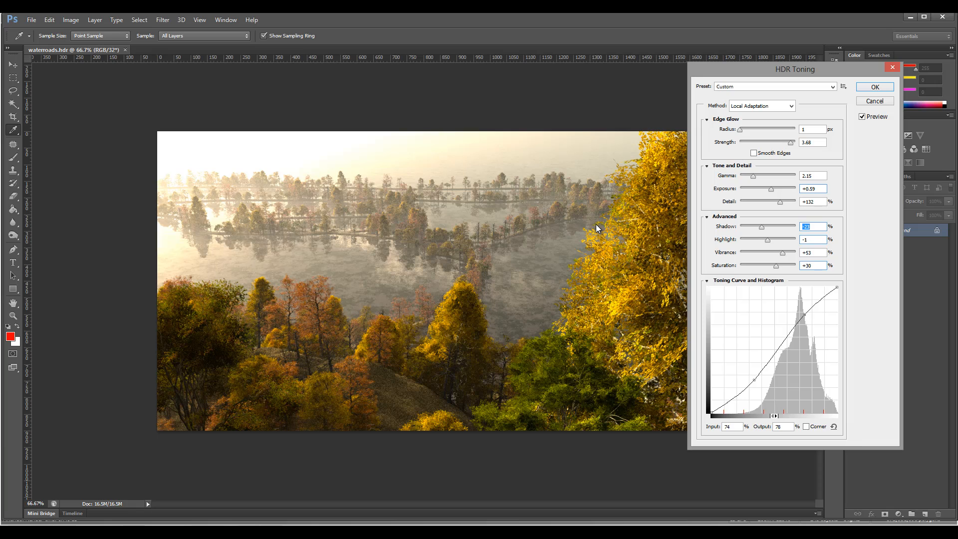
Set highlight to +14% and vibrance to +78%, raise the saturation, and apply the HDR toning.
mouse_move(768, 240)
mouse_down()
mouse_move(795, 253)
mouse_move(784, 266)
mouse_up()
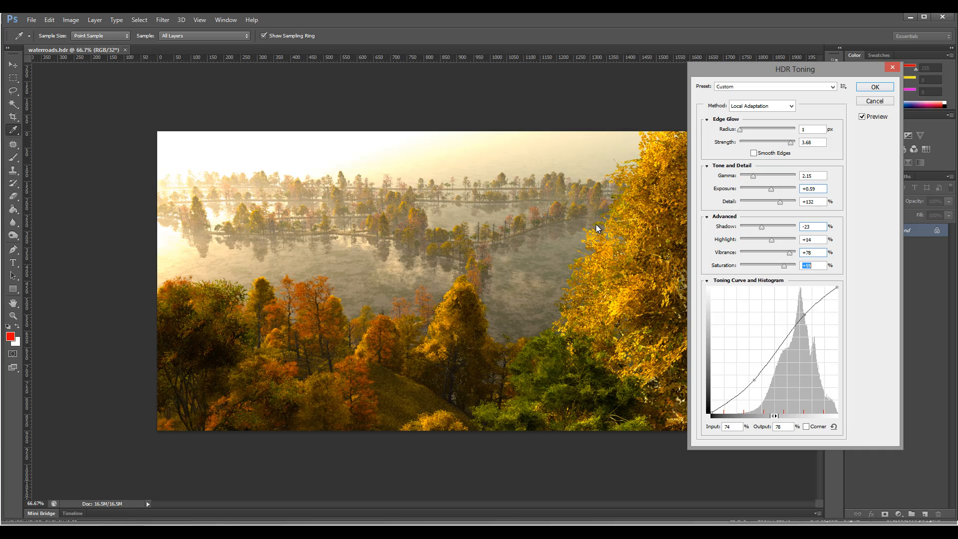
click(789, 253)
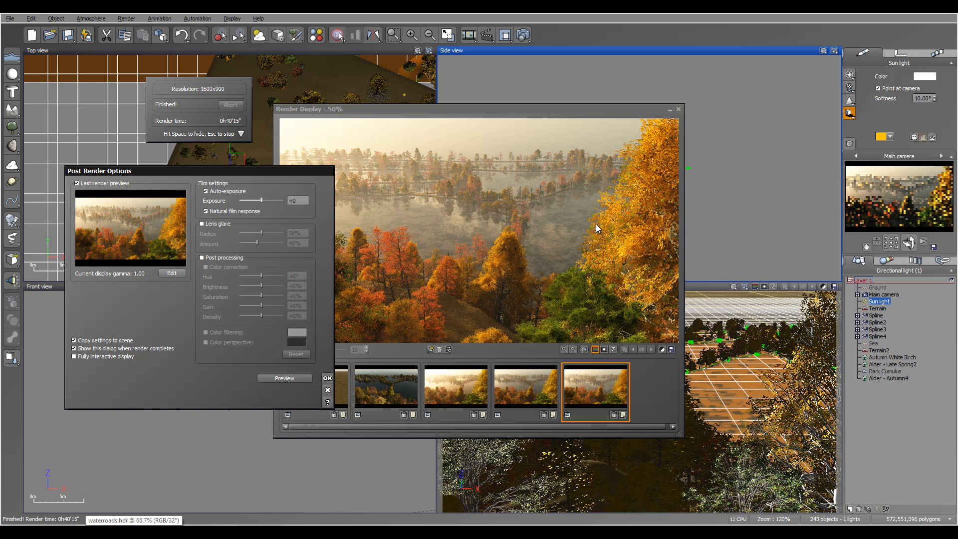
key(Return)
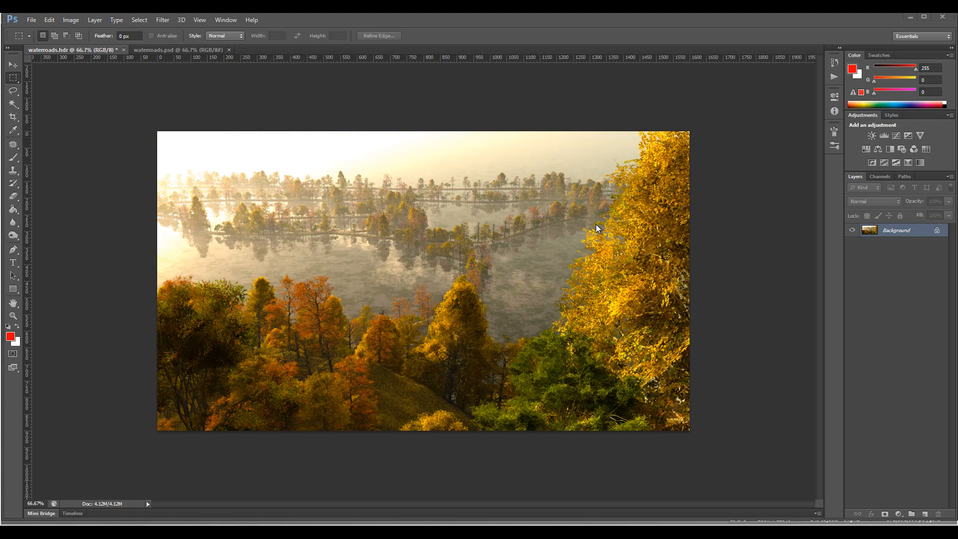
Compare the toned waterroads.hdr image with waterroads.psd and examine the misty lake and tree rows in waterroads.psd up close.
key(ctrl+Tab)
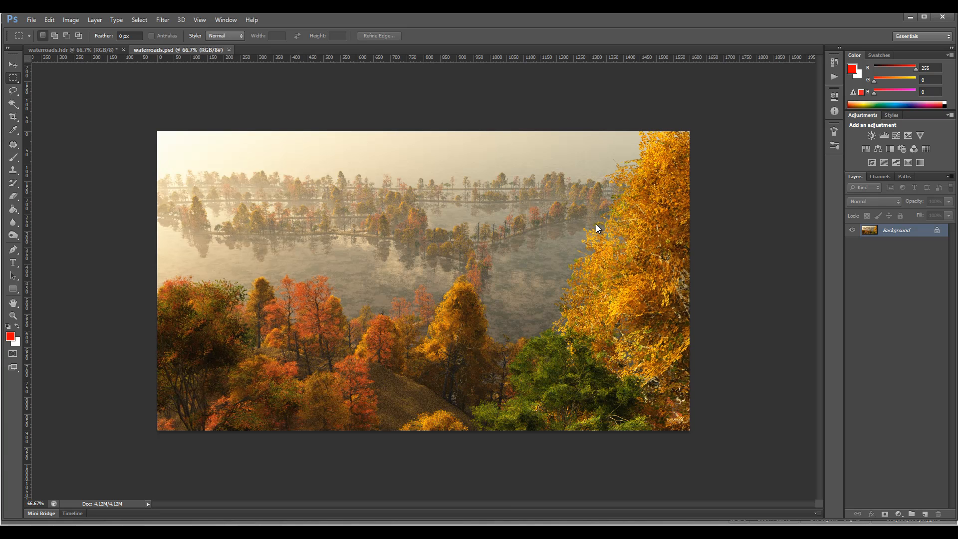
key(ctrl+Tab)
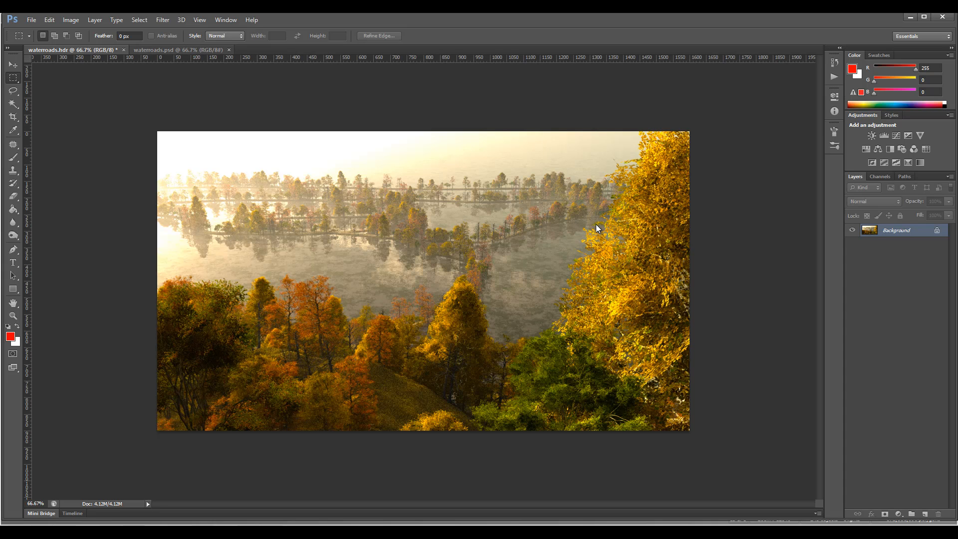
key(ctrl+Tab)
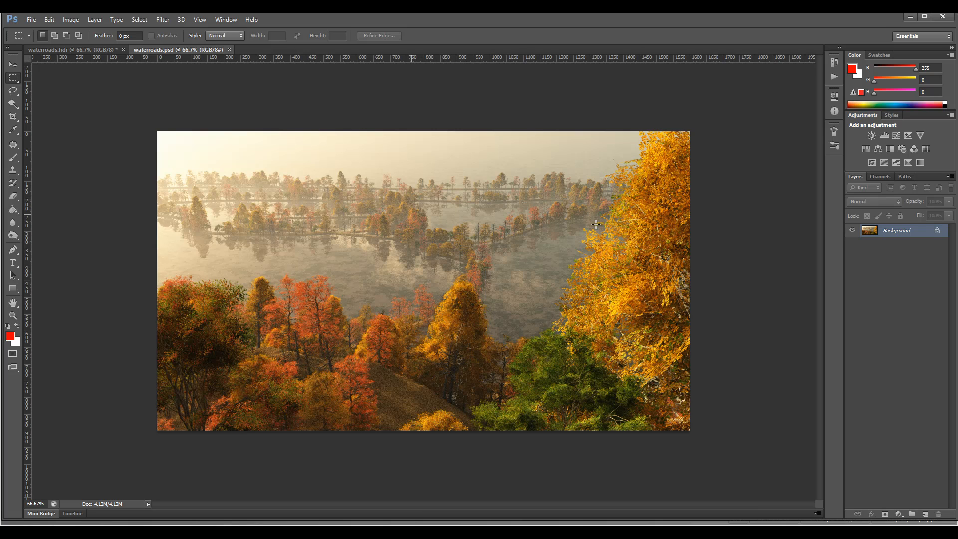
scroll(595, 224, up, 5)
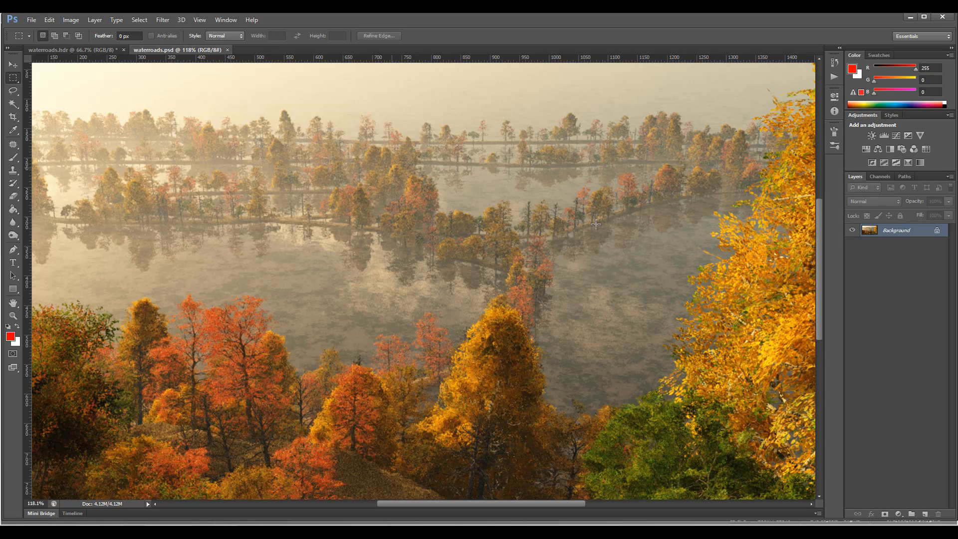
drag(391, 169, 405, 196)
key(ctrl+d)
key(v)
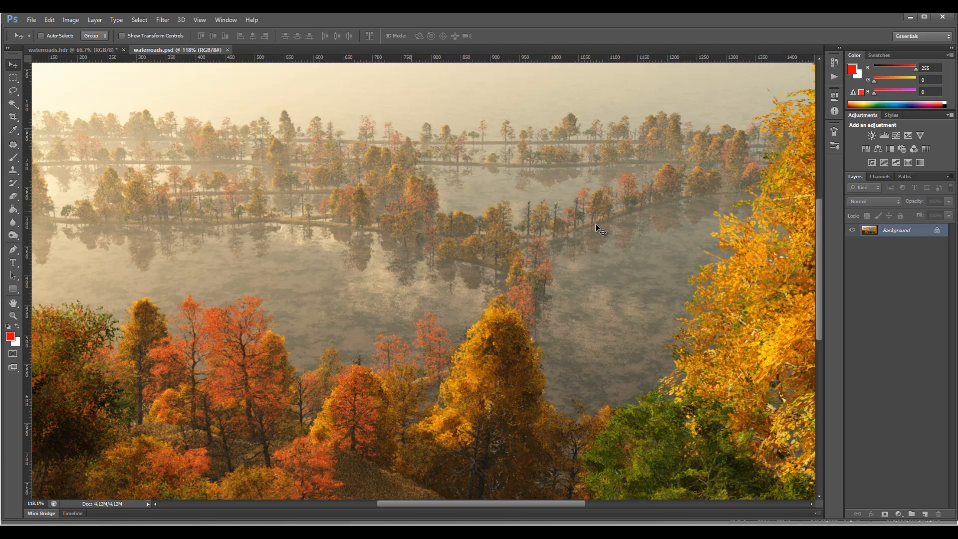
scroll(596, 225, down, 3)
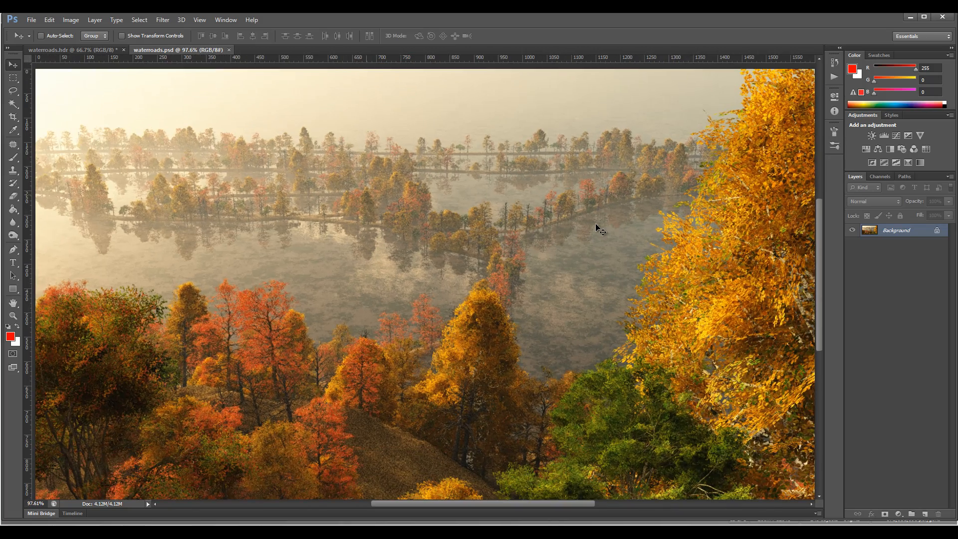
mouse_move(369, 196)
mouse_down()
mouse_move(377, 209)
mouse_move(519, 228)
mouse_move(391, 196)
mouse_up()
mouse_move(908, 230)
mouse_down()
mouse_move(918, 402)
mouse_move(938, 514)
mouse_up()
scroll(599, 229, up, 4)
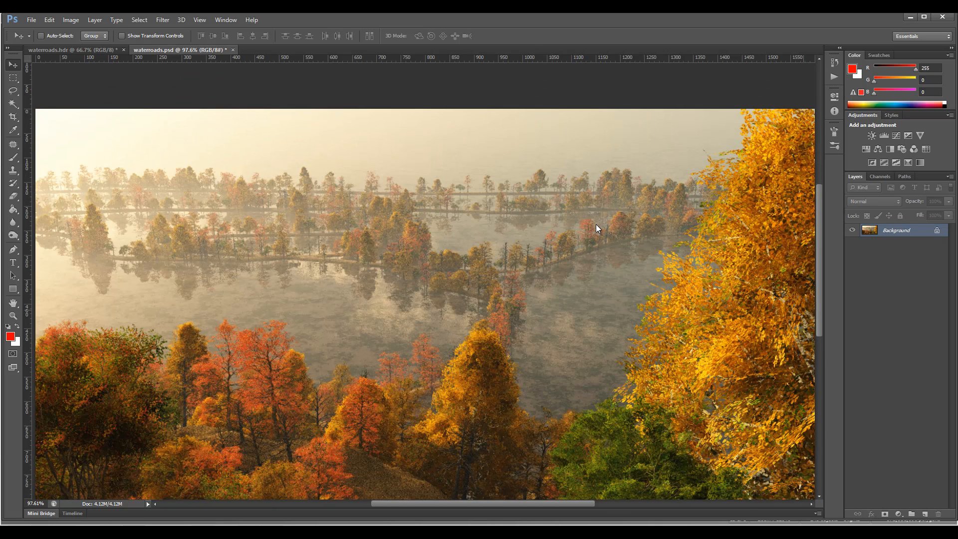
Create an empty layer above the Background in waterroads.psd, make white the foreground colour and choose the 2008 px cloud brush preset.
key(ctrl+shift+alt+n)
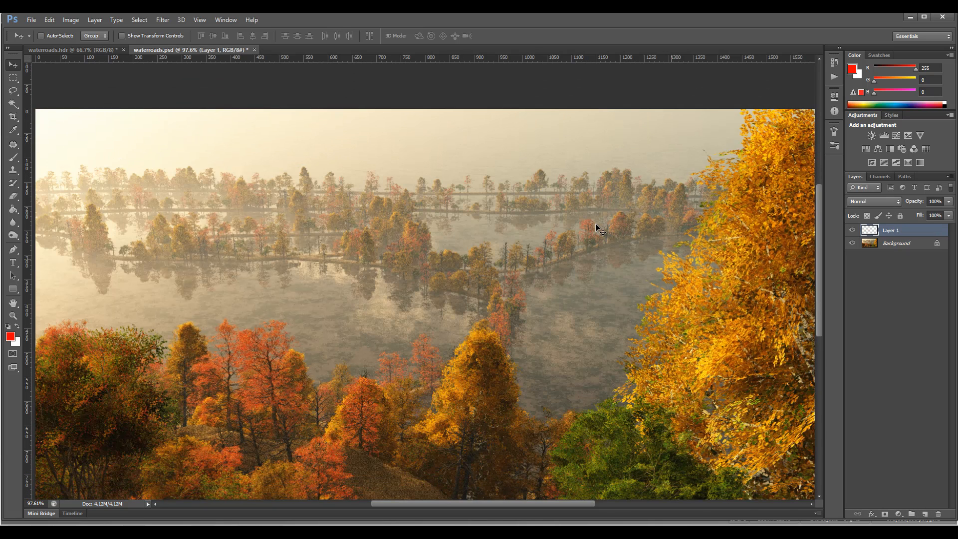
key(d)
key(x)
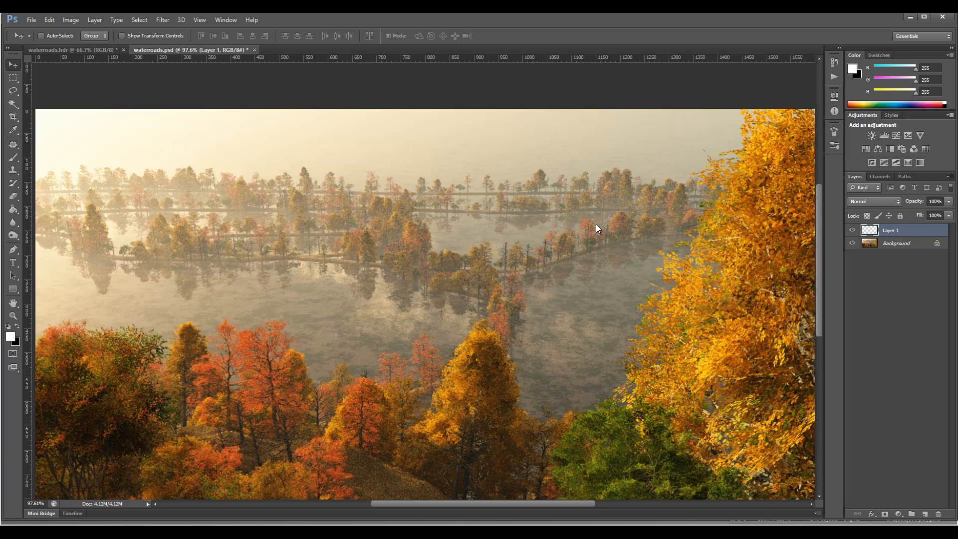
key(b)
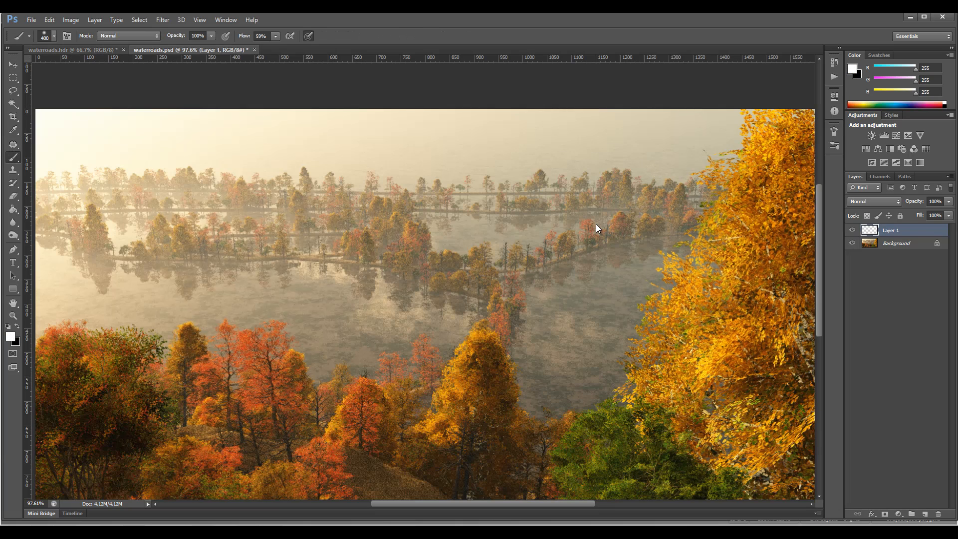
click(52, 36)
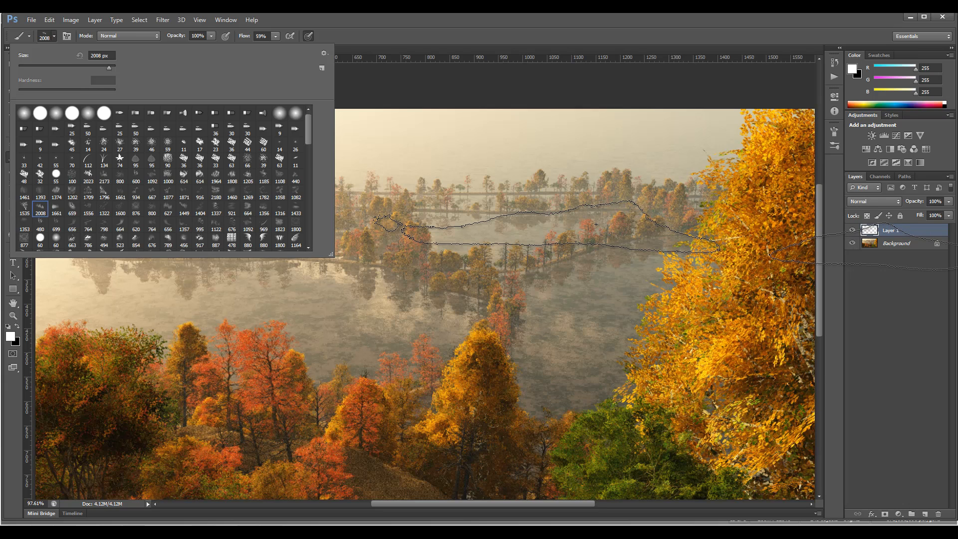
Resize the cloud brush to 200 px and dab white mist along the distant tree rows on the new layer.
drag(109, 68, 49, 67)
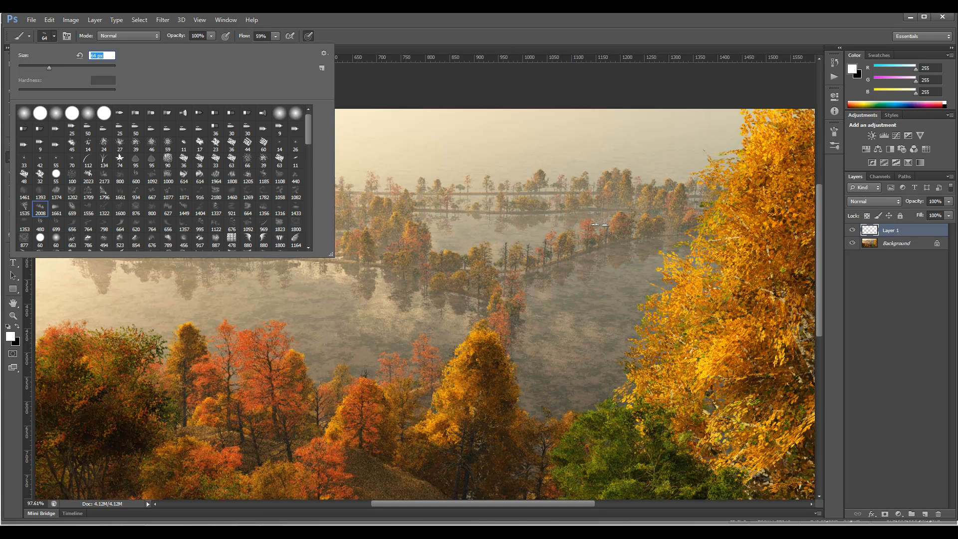
text(1)
key(Return)
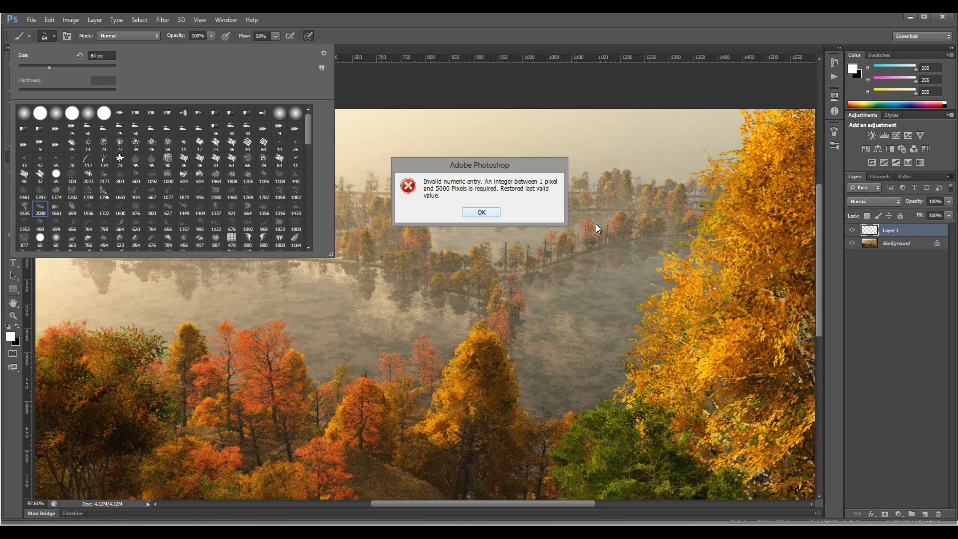
key(Return)
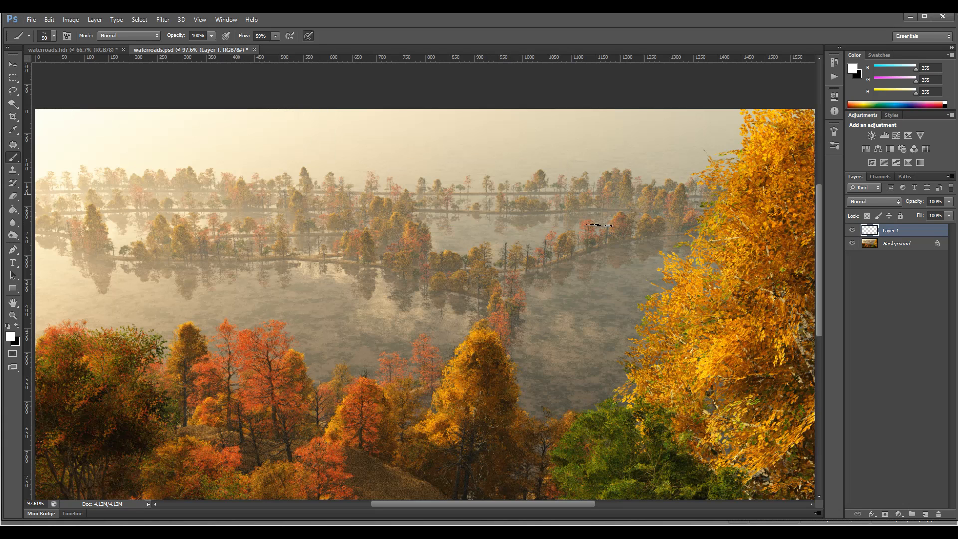
key(bracketright)
key(bracketright)
key(bracketright)
key(bracketright)
key(bracketright)
click(471, 191)
click(526, 191)
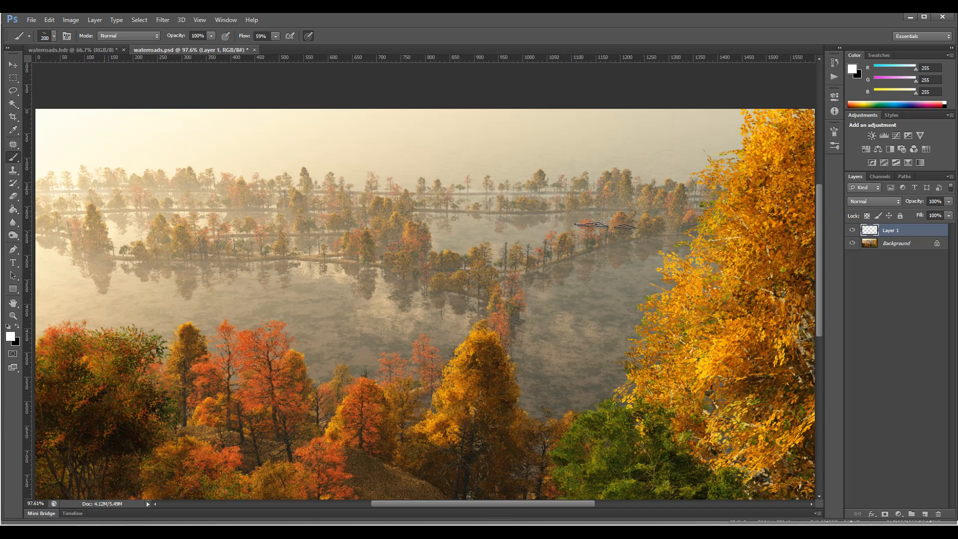
Add more mist along the far tree rows with the brush enlarged to 500 px, and reduce the brush to 400 px.
key(bracketright)
key(bracketright)
key(bracketright)
key(bracketright)
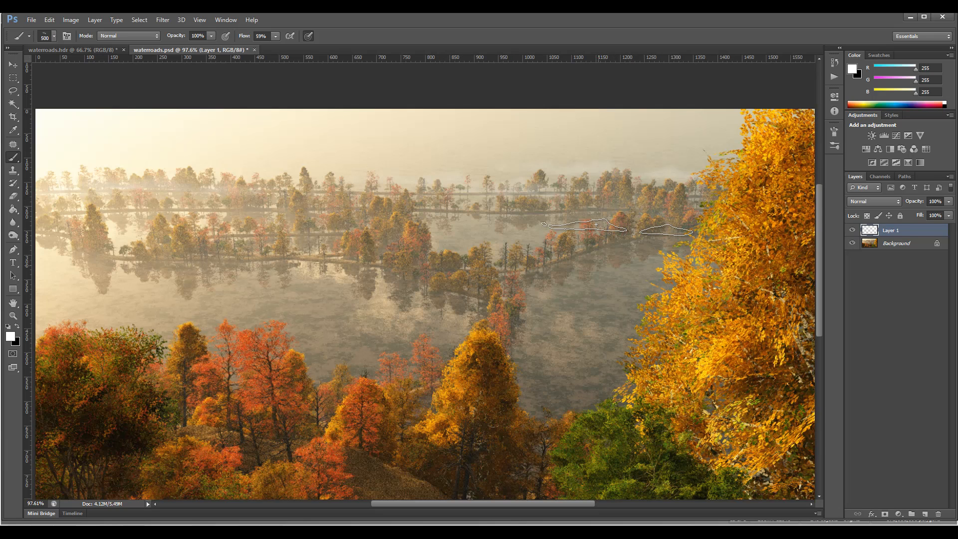
key(bracketleft)
key(bracketleft)
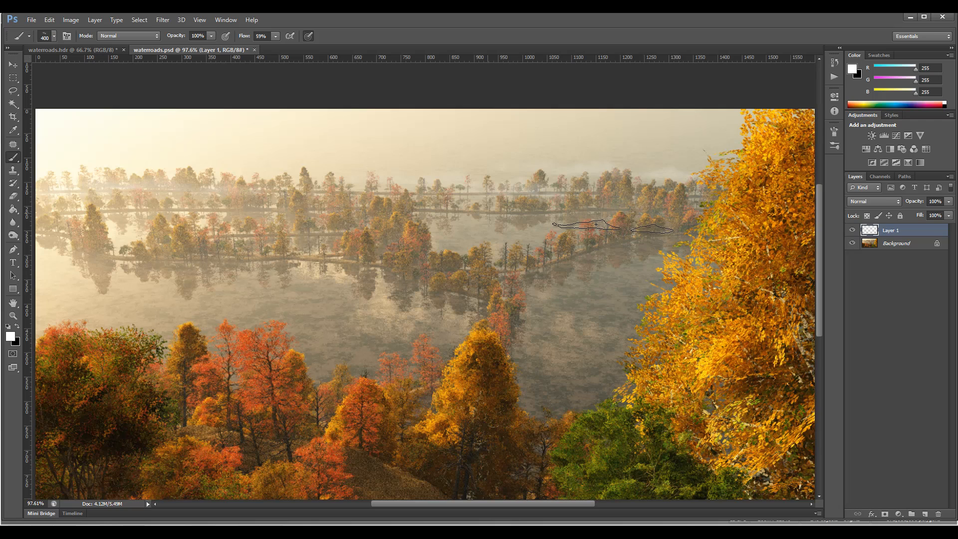
Choose the 2008 px cloud brush preset again and paint soft mist over the lake below the tree rows.
right_click(596, 224)
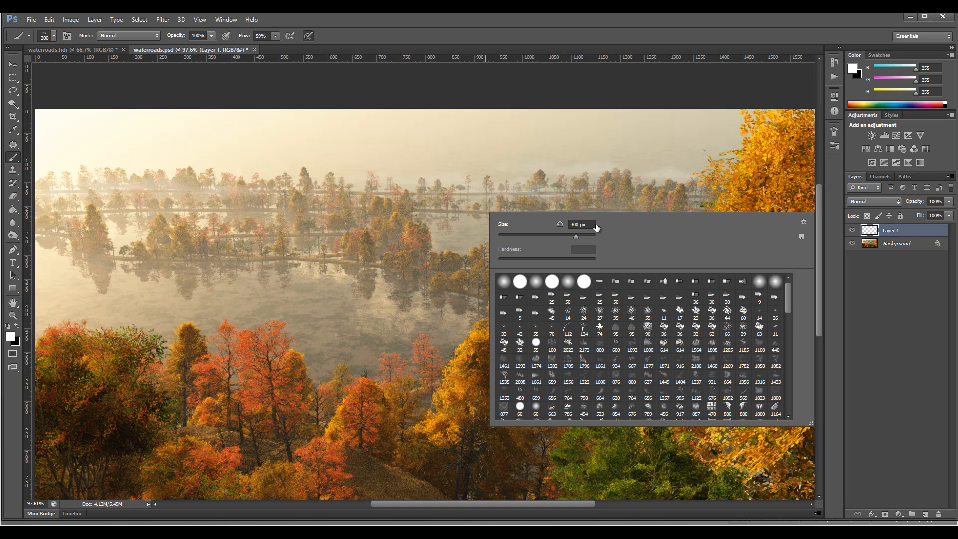
click(520, 377)
right_click(596, 225)
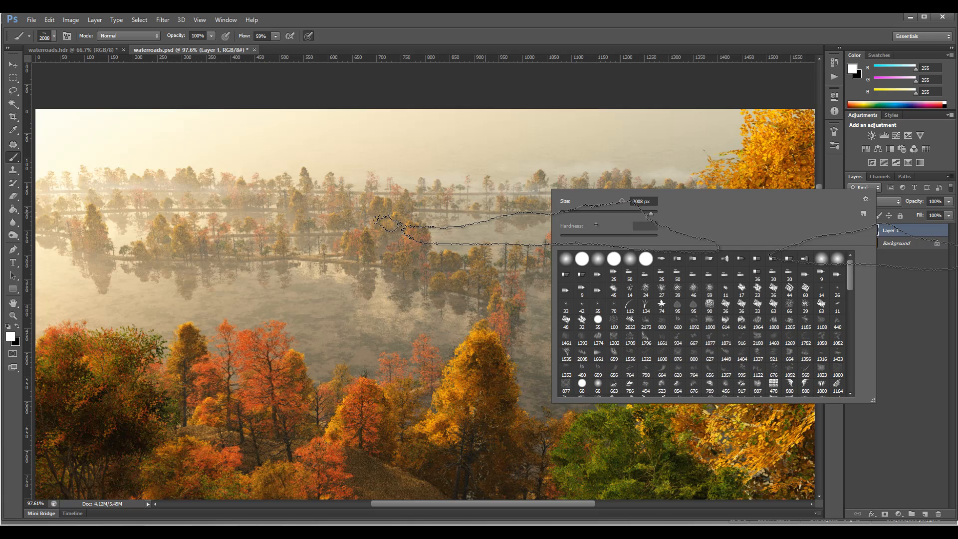
key(Escape)
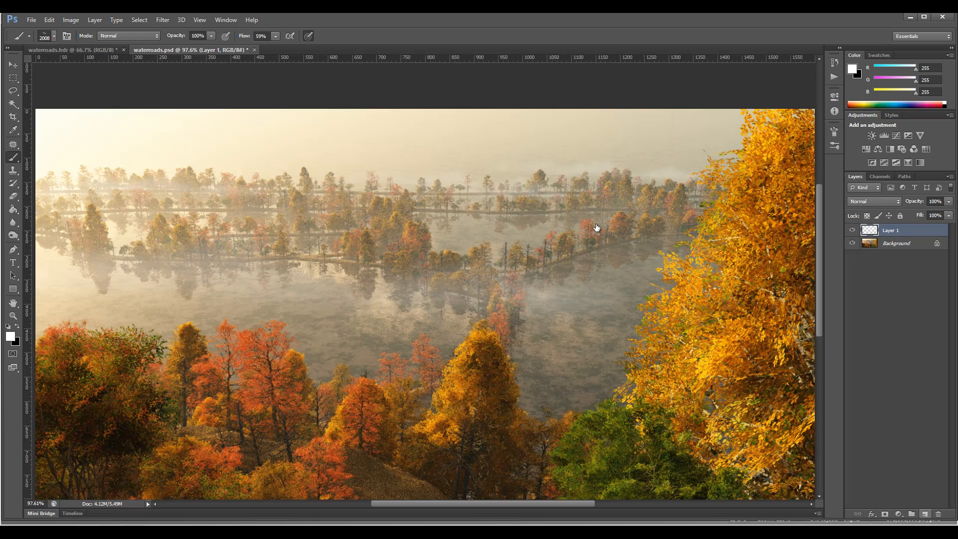
Create an empty layer above Layer 1, reduce the brush to 800 px and paint mist over the lake's far-left shore.
key(ctrl+shift+alt+n)
key(bracketleft)
key(bracketleft)
key(bracketleft)
key(bracketleft)
key(bracketleft)
key(bracketleft)
key(bracketleft)
key(bracketleft)
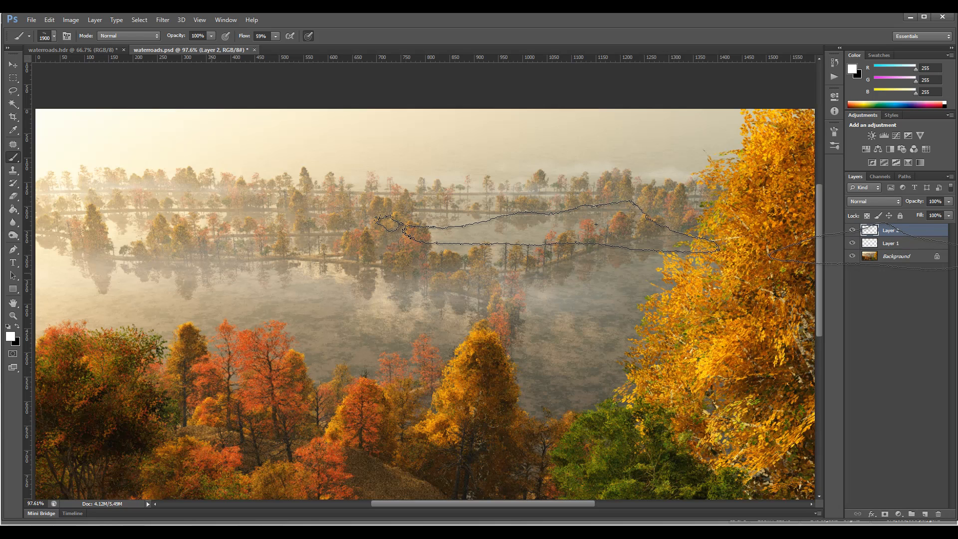
key(bracketleft)
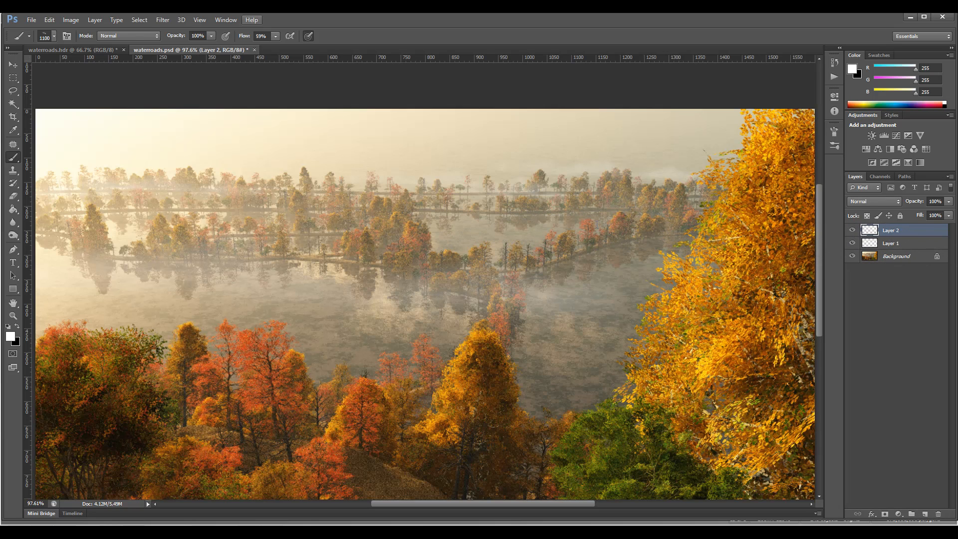
key(bracketleft)
key(bracketleft)
key(bracketleft)
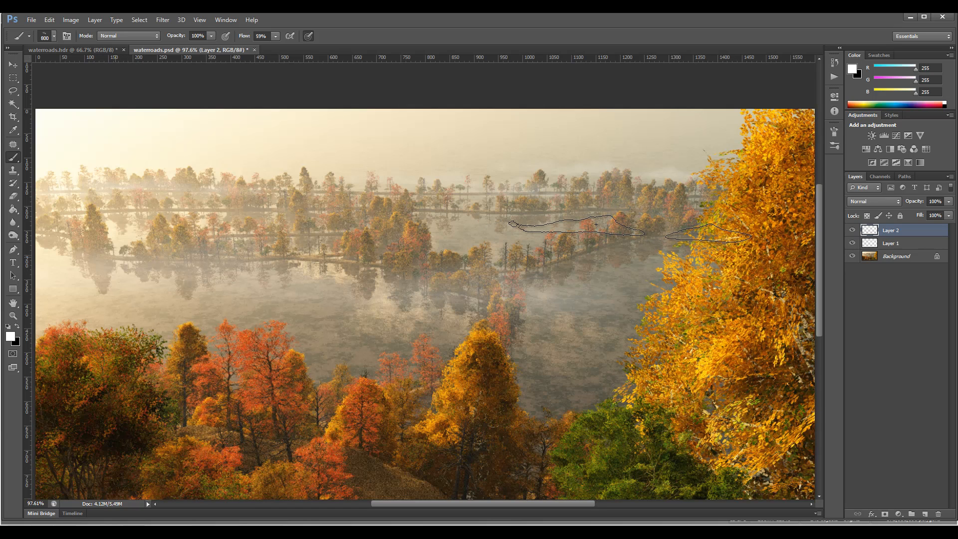
click(117, 258)
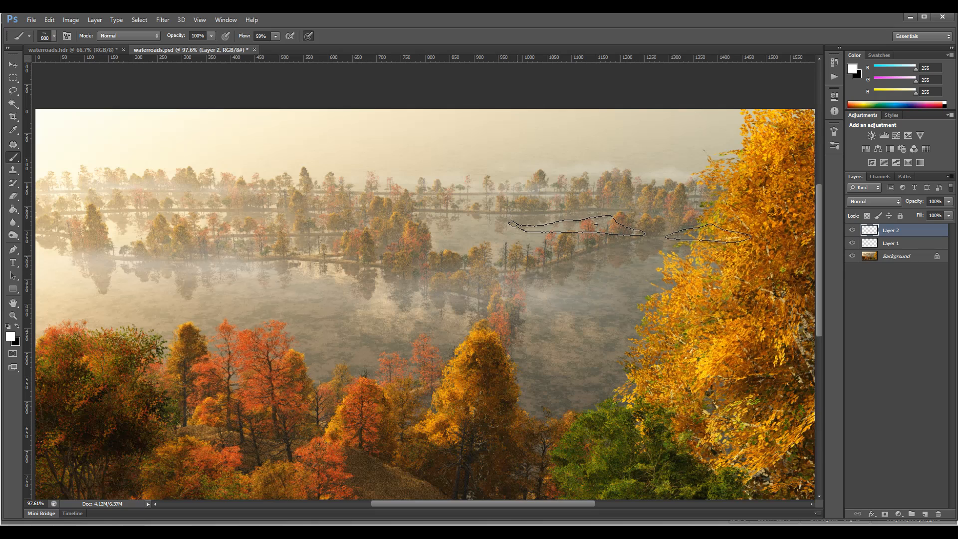
Paint mist around the middle tree rows with the brush at 300 px and at 700 px.
key(bracketleft)
key(bracketleft)
key(bracketleft)
key(bracketleft)
key(bracketleft)
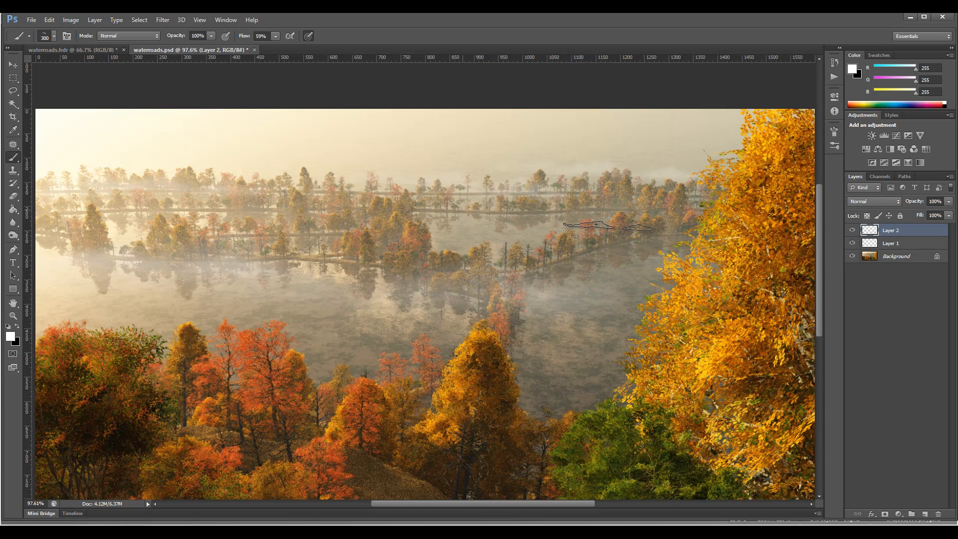
click(596, 224)
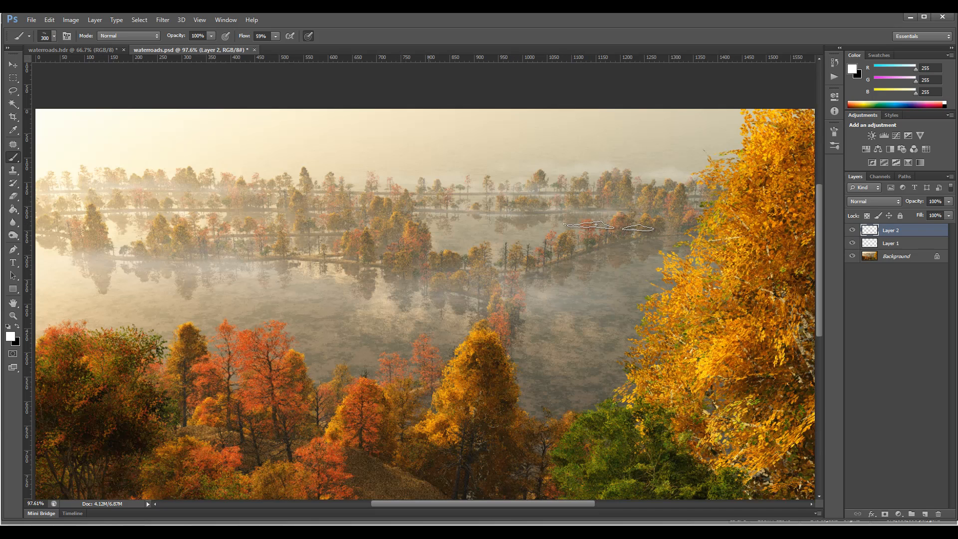
key(bracketright)
key(bracketright)
key(bracketright)
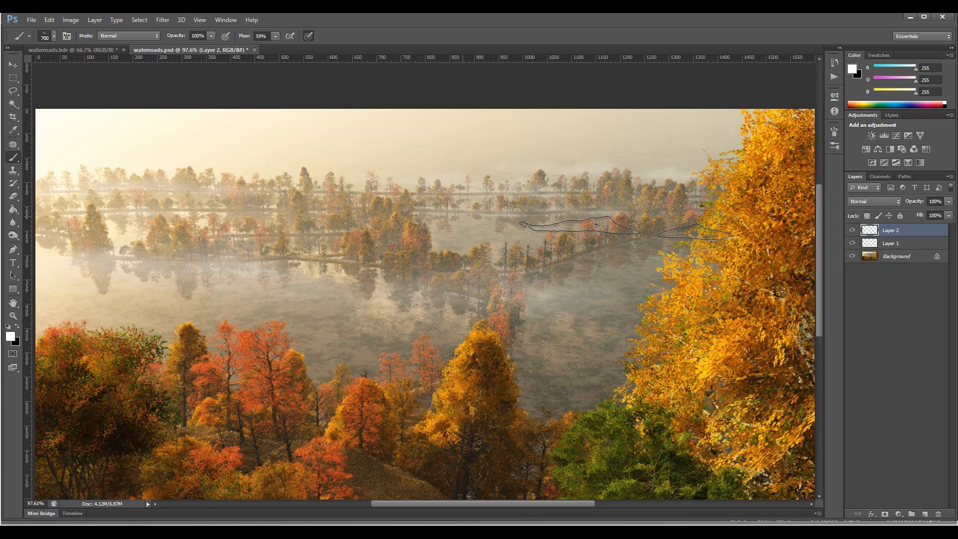
click(462, 216)
Choose the 764 px cloud brush preset and paint faint mist among the foreground trees in the image's lower corners.
right_click(596, 224)
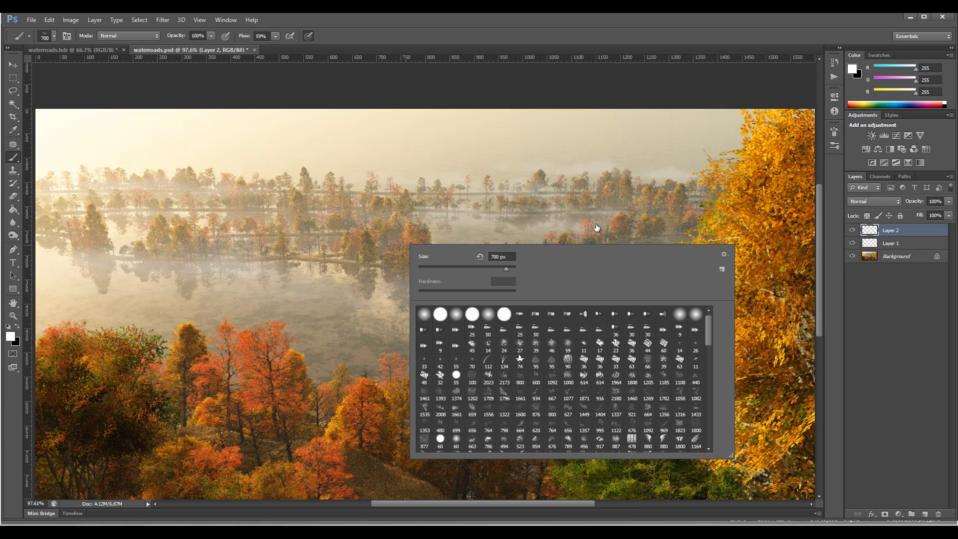
click(552, 425)
click(525, 245)
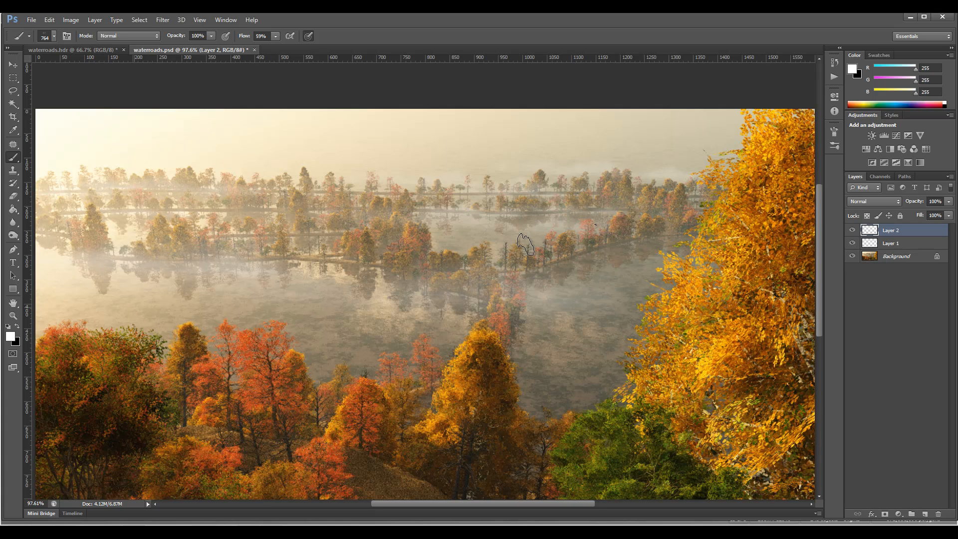
scroll(524, 244, down, 4)
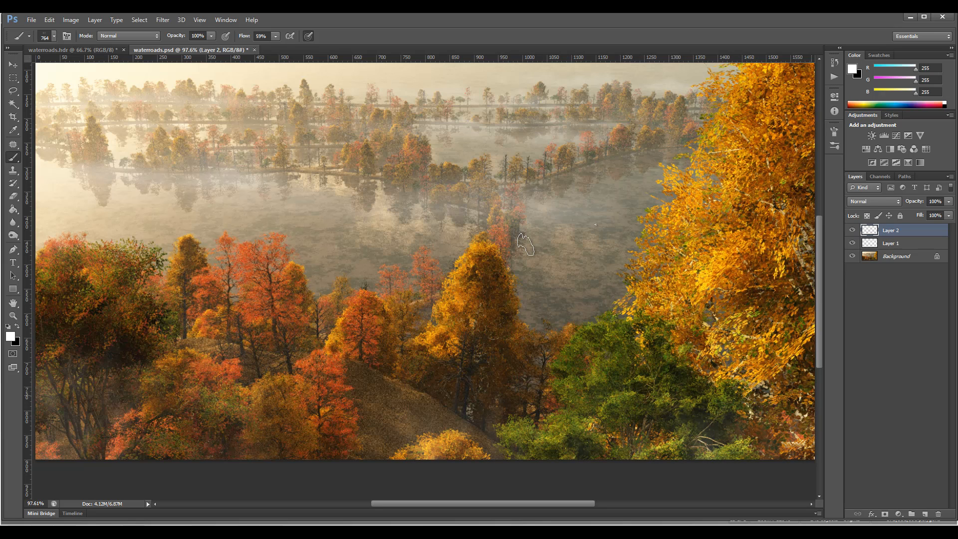
scroll(525, 245, down, 15)
scroll(525, 245, up, 8)
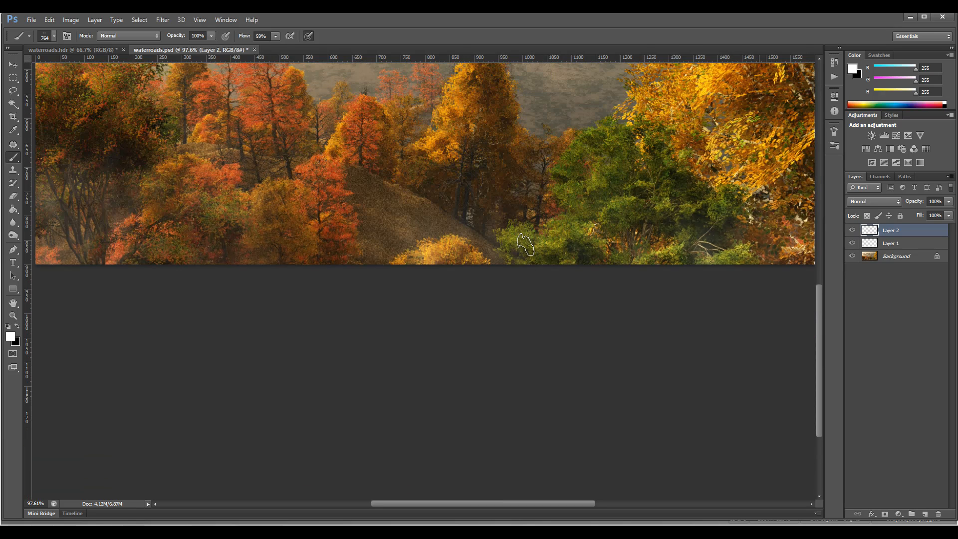
scroll(525, 244, up, 10)
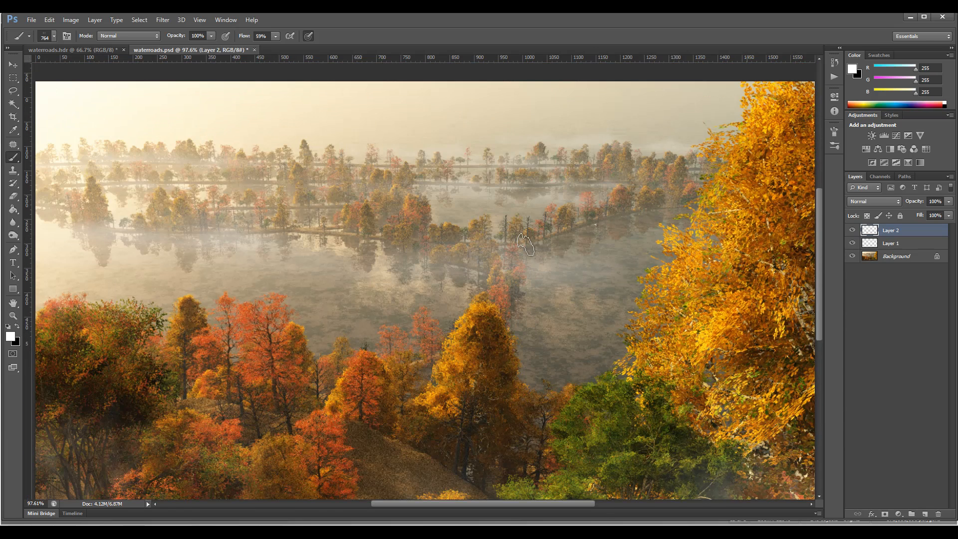
Enlarge the brush to 1300 px for mist on the distant tree rows, and reduce it to 200 px.
key(bracketright)
key(bracketright)
key(bracketright)
key(bracketright)
key(bracketright)
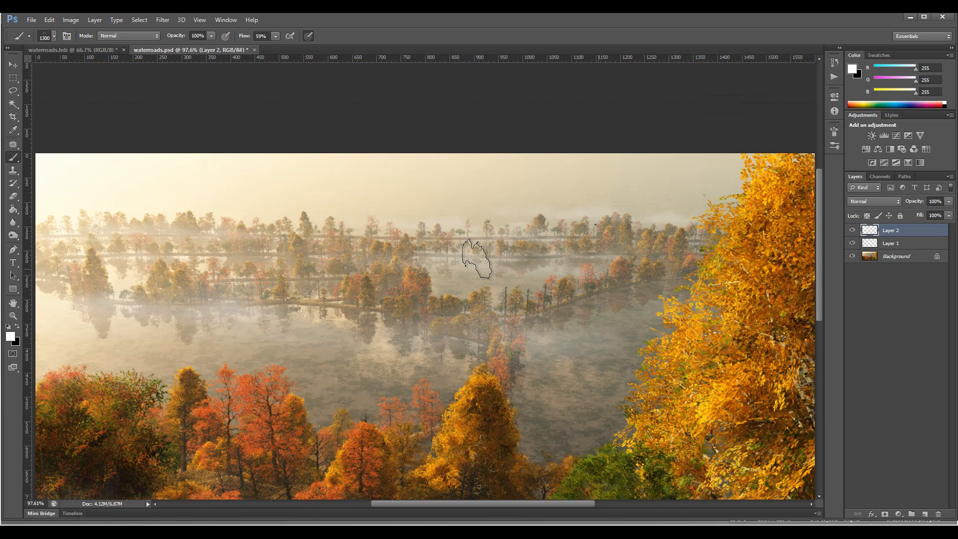
key(bracketleft)
key(bracketleft)
key(bracketleft)
key(bracketleft)
key(bracketleft)
key(bracketleft)
key(bracketleft)
key(bracketleft)
key(bracketleft)
key(bracketleft)
key(bracketleft)
key(bracketleft)
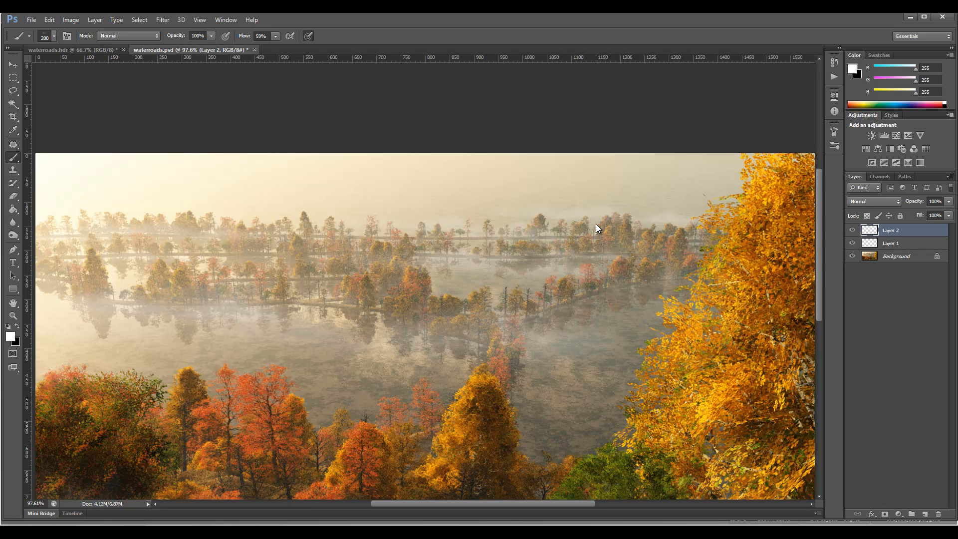
Set the foreground colour to the pale cream #fefce6 sampled from the bright sky and return to the Brush tool.
click(11, 336)
click(70, 173)
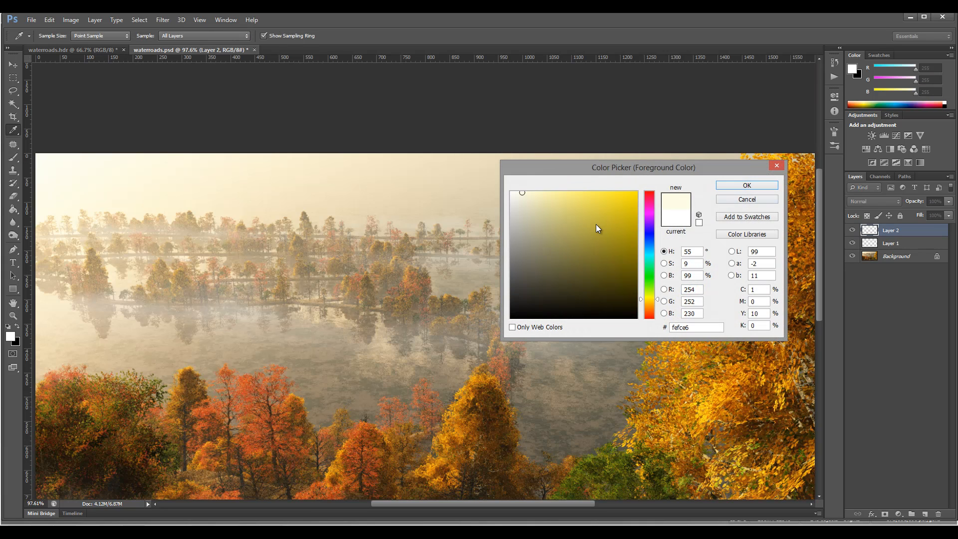
key(Return)
key(b)
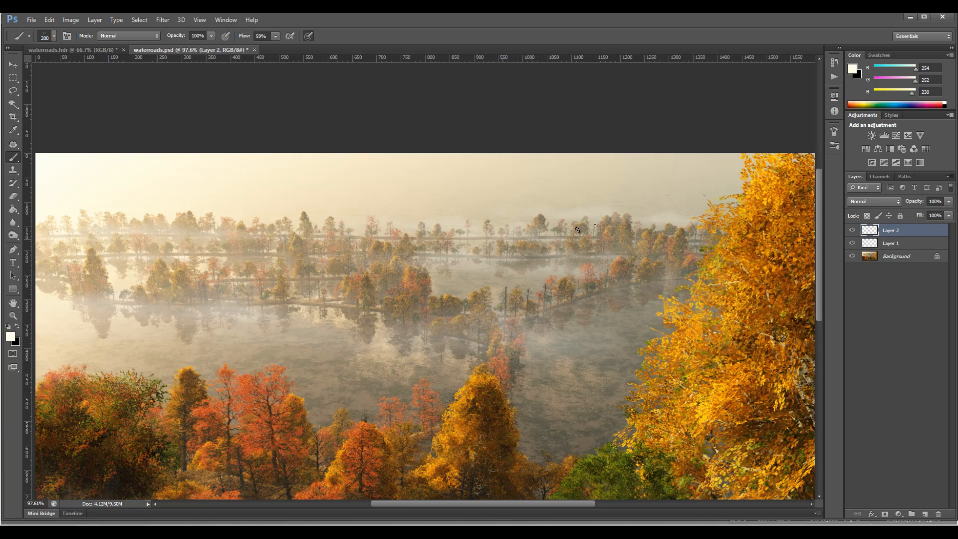
Dab cream mist along the shorelines of the right and central tree rows with the 200 px brush.
click(628, 242)
click(573, 253)
click(639, 284)
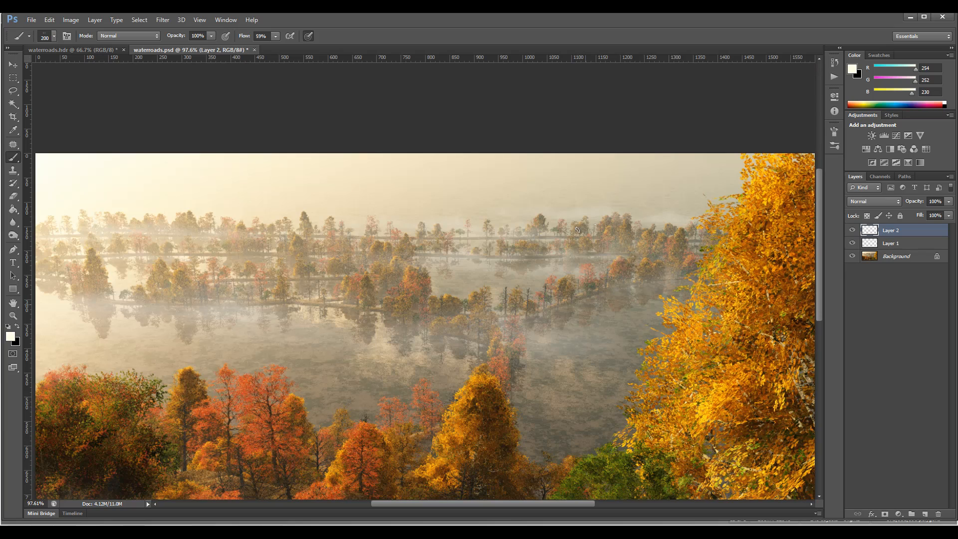
click(550, 304)
click(601, 293)
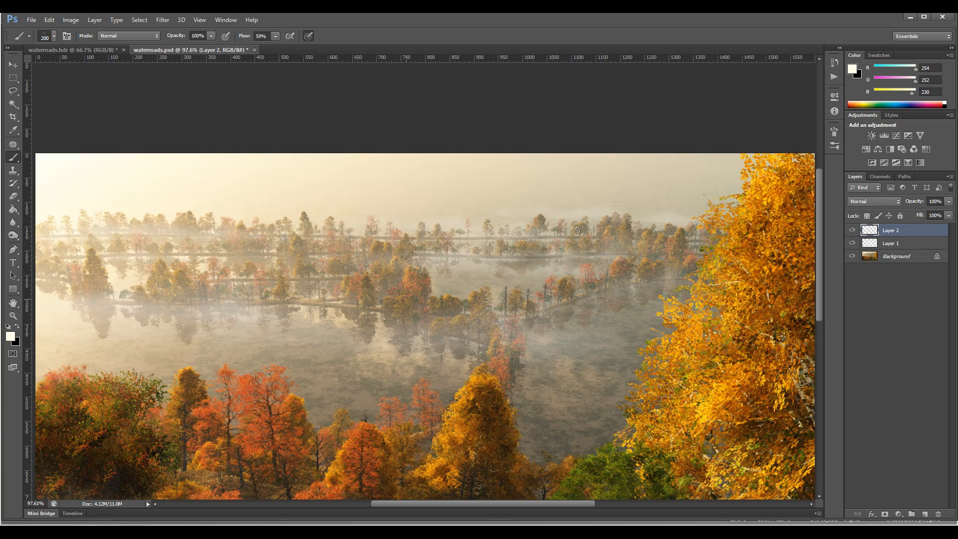
click(374, 304)
click(311, 303)
click(435, 325)
click(470, 341)
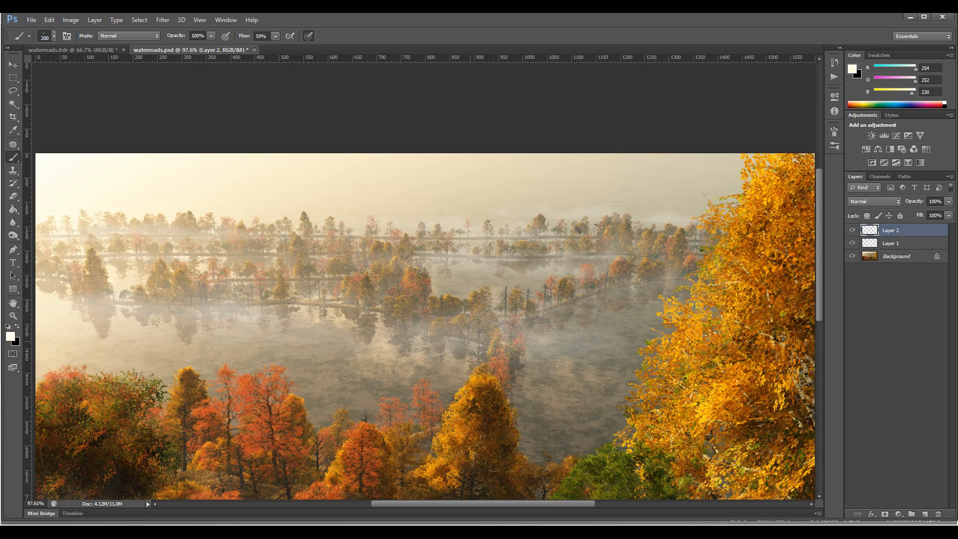
Reduce the brush to 150 px and dab small mist patches along the left tree rows and their shoreline.
key(bracketleft)
key(bracketleft)
click(188, 299)
click(239, 257)
click(256, 259)
click(288, 262)
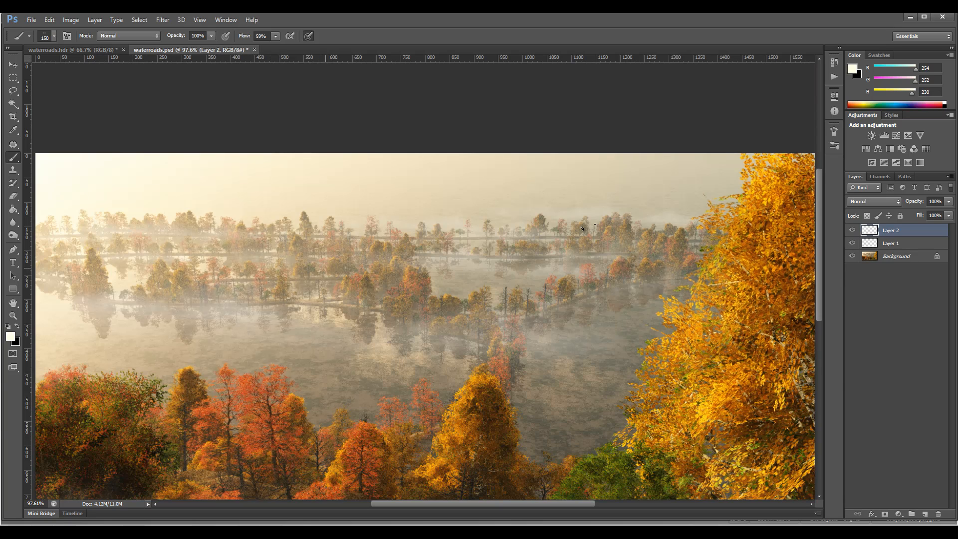
click(303, 299)
click(324, 306)
click(264, 298)
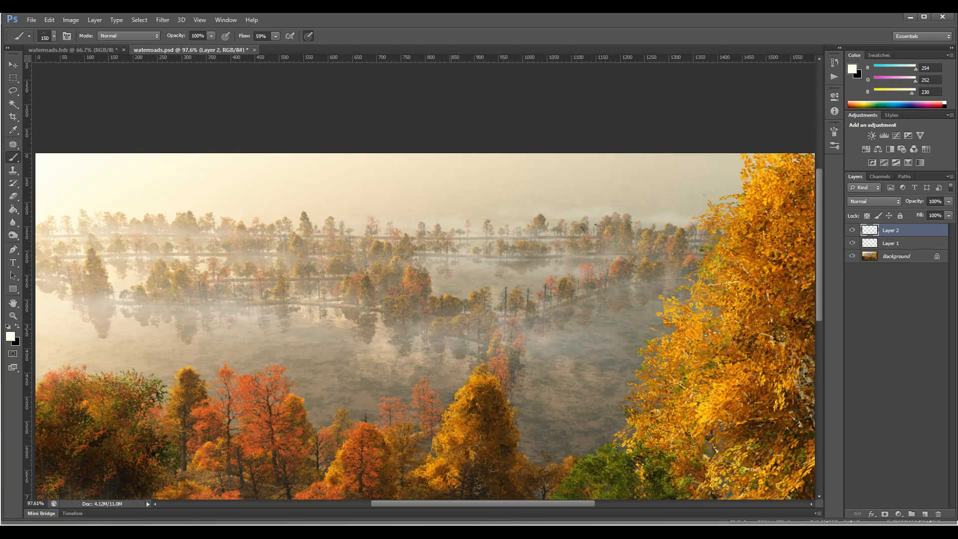
Dab mist at the near lake edge behind the foreground trees, enlarging the brush to 800 px for the last patch.
click(555, 456)
click(590, 444)
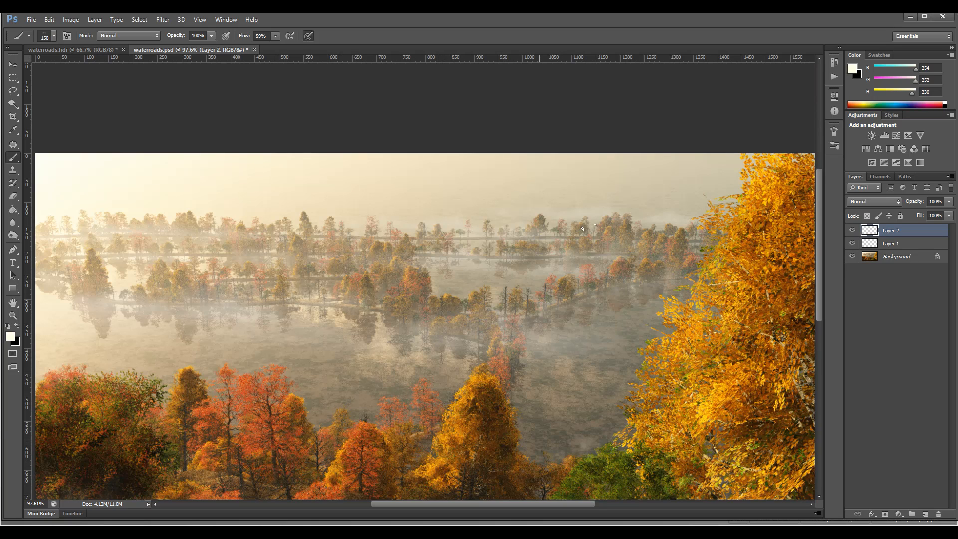
click(531, 444)
key(bracketright)
key(bracketright)
key(bracketright)
key(bracketright)
key(bracketright)
key(bracketright)
key(bracketright)
key(bracketright)
click(620, 465)
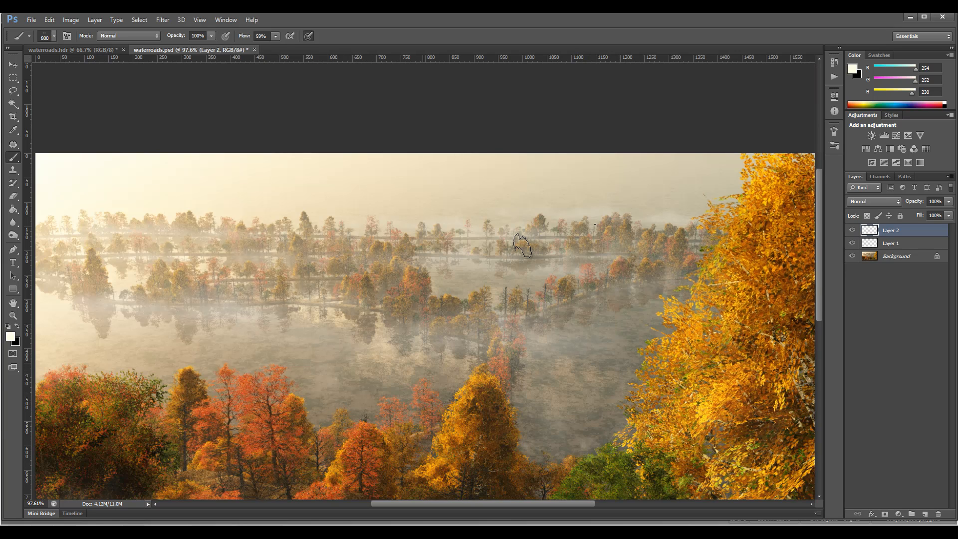
Choose the 523 px cloud brush preset with the whole image in view.
scroll(522, 245, up, 3)
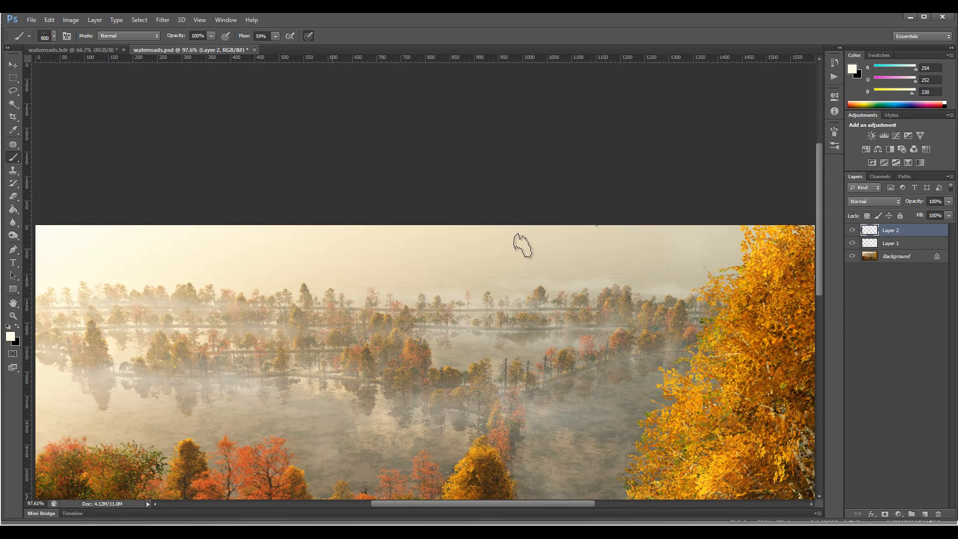
scroll(522, 246, down, 4)
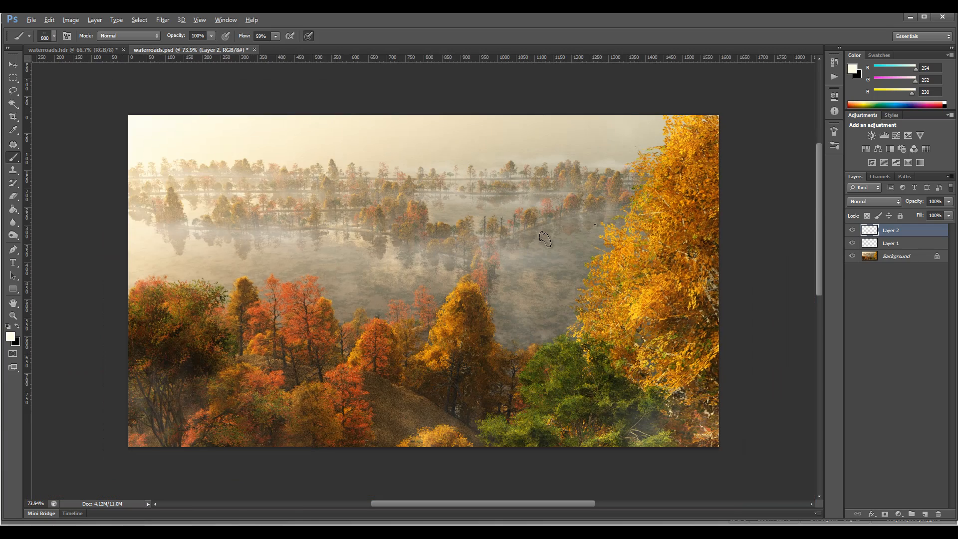
scroll(529, 243, up, 2)
key(alt)
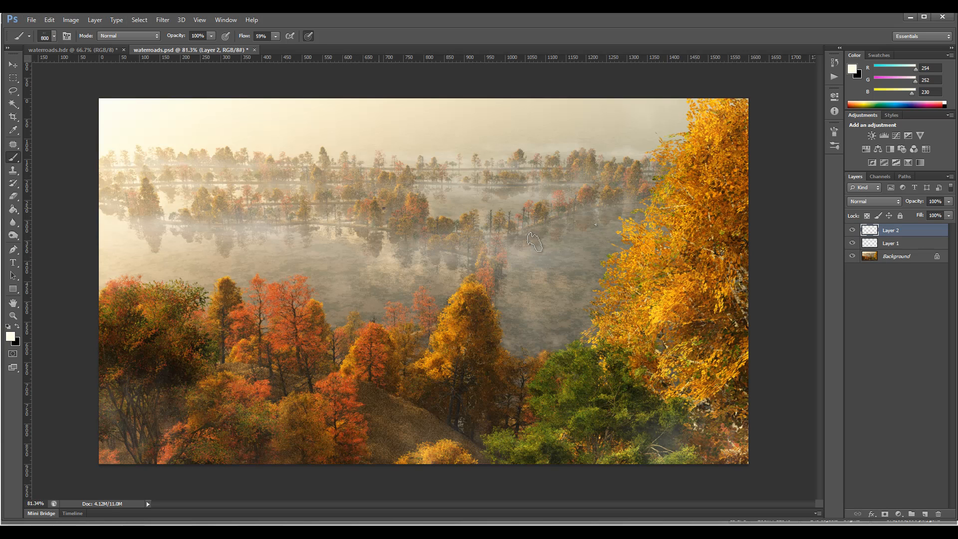
right_click(596, 228)
scroll(596, 228, down, 1)
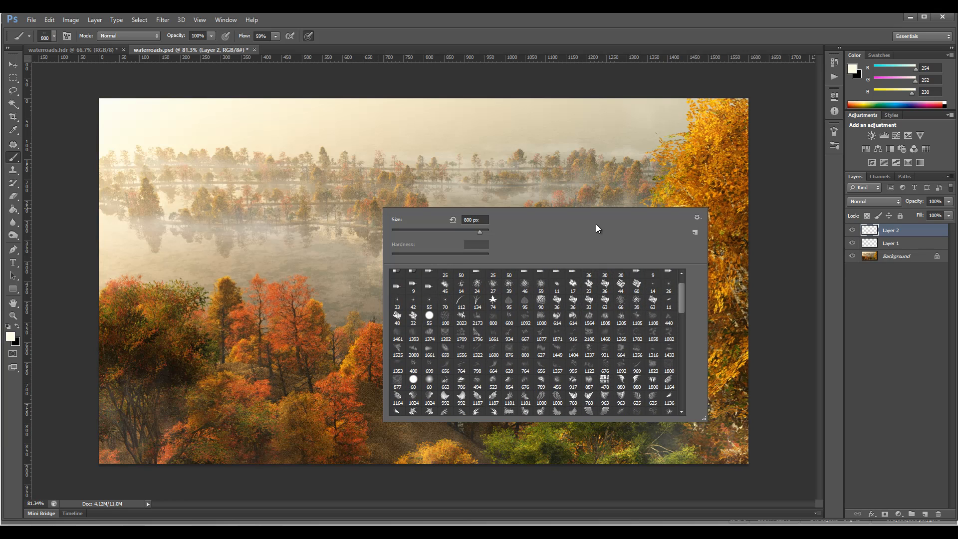
scroll(597, 228, down, 1)
click(493, 379)
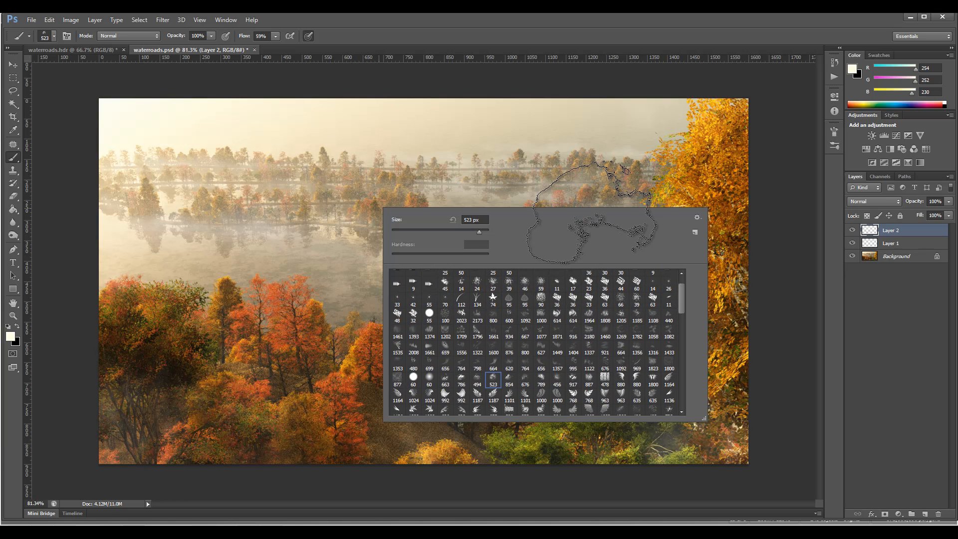
key(Return)
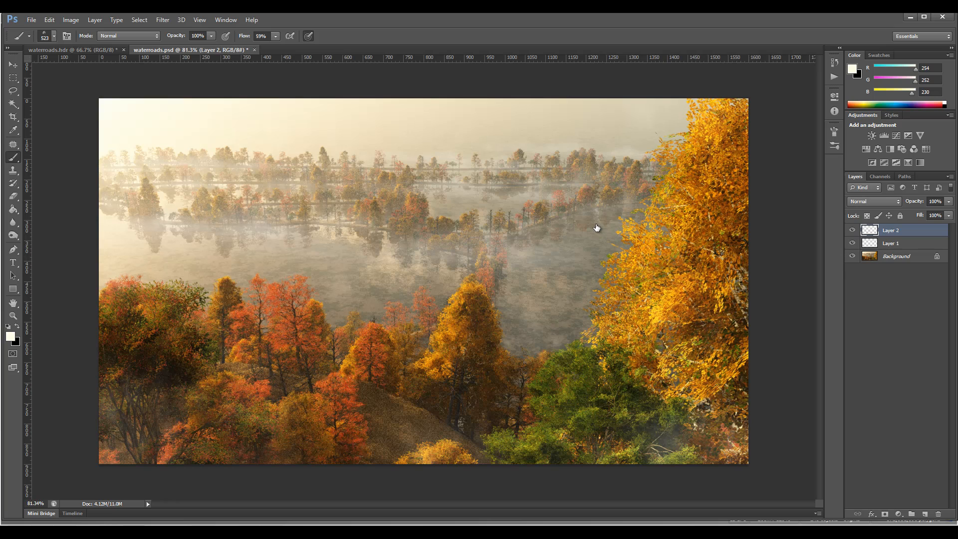
Create an empty layer above Layer 2 and paint faint clouds in the sky with the brush at 523, 200 and 500 px.
click(925, 514)
click(579, 115)
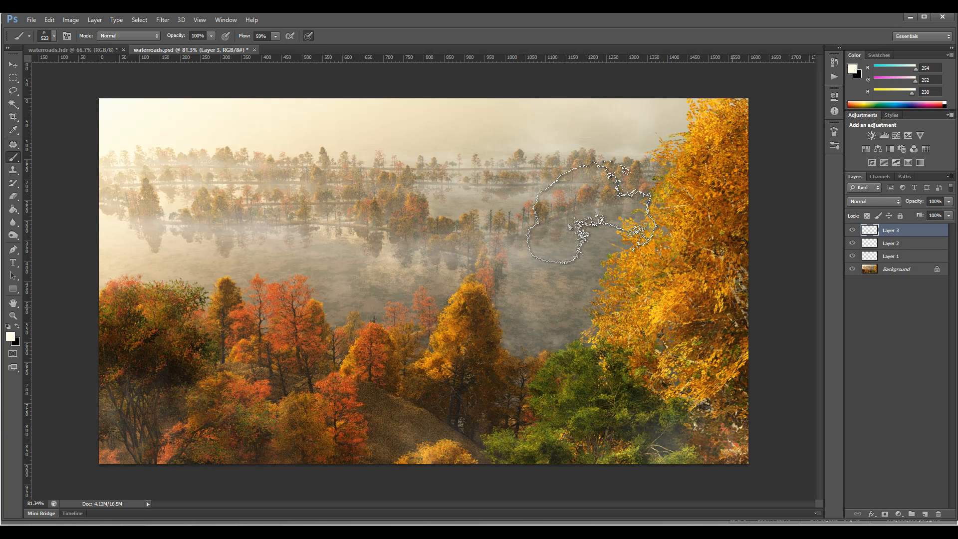
key(bracketleft)
key(bracketleft)
key(bracketleft)
key(bracketleft)
key(bracketleft)
key(bracketleft)
key(bracketleft)
key(bracketleft)
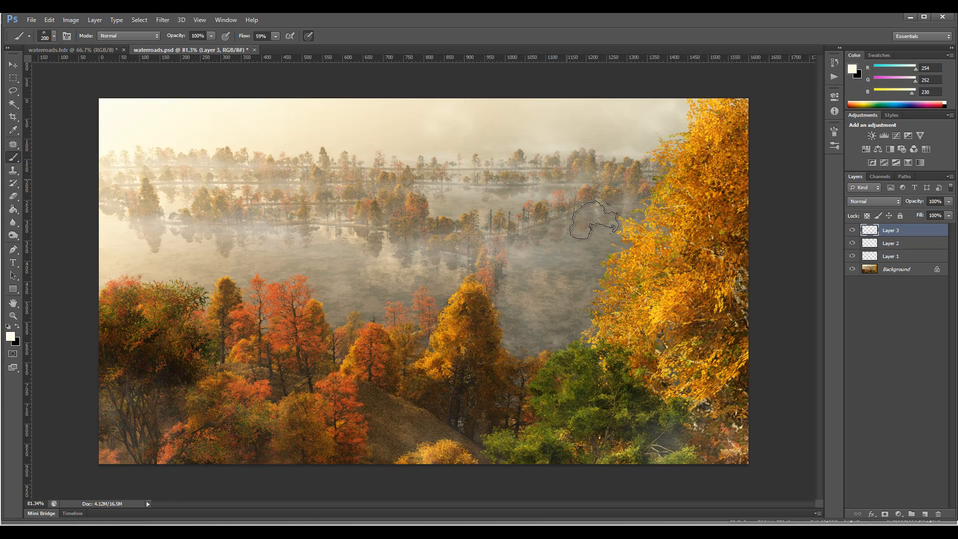
key(bracketright)
key(bracketright)
key(bracketright)
key(bracketright)
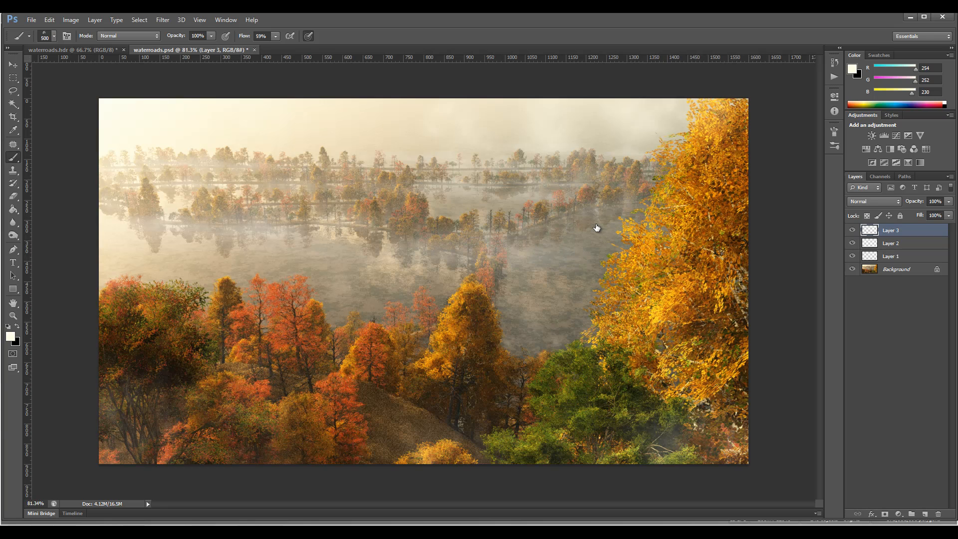
Group the three painted layers and toggle the group's visibility to compare the image with and without the mist.
key(ctrl+alt+a)
key(ctrl+g)
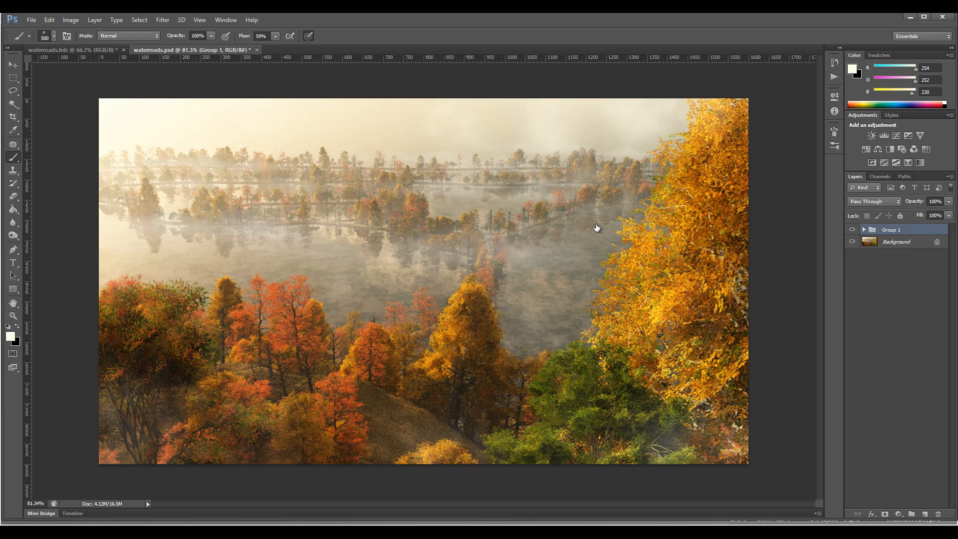
key(ctrl+comma)
key(ctrl+comma)
key(ctrl+comma)
key(ctrl+comma)
key(ctrl+comma)
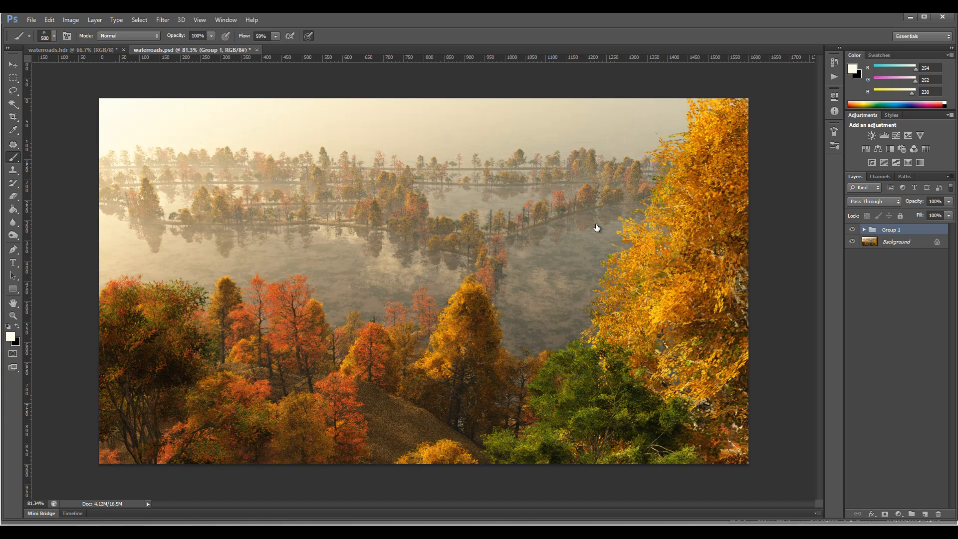
key(ctrl+comma)
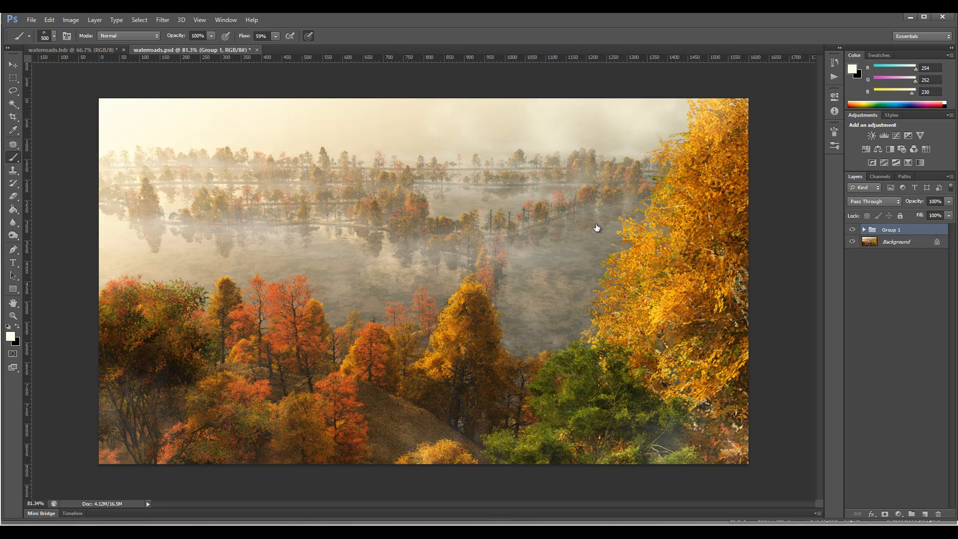
Stamp all visible layers onto a new layer above Group 1 and set its blend mode to Soft Light.
key(ctrl+alt+shift+e)
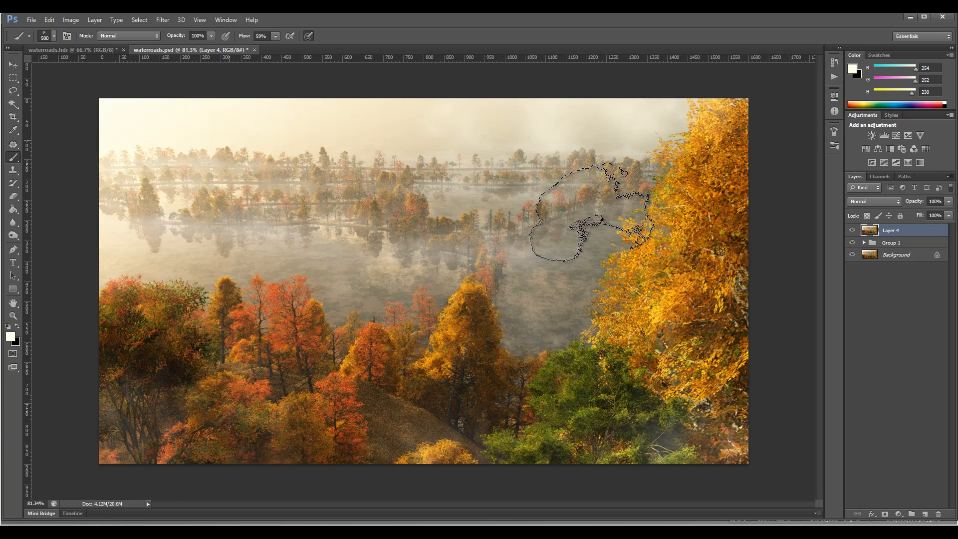
key(v)
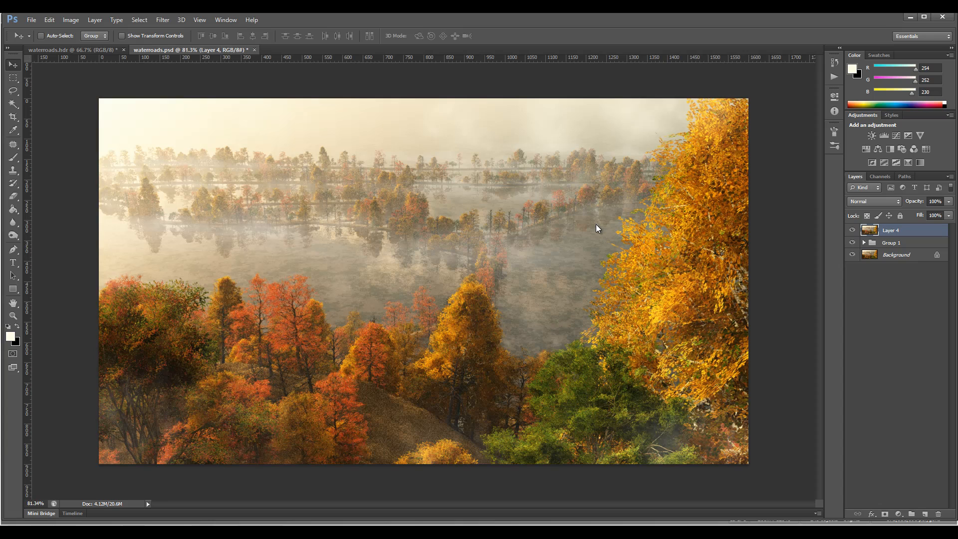
click(874, 201)
click(862, 339)
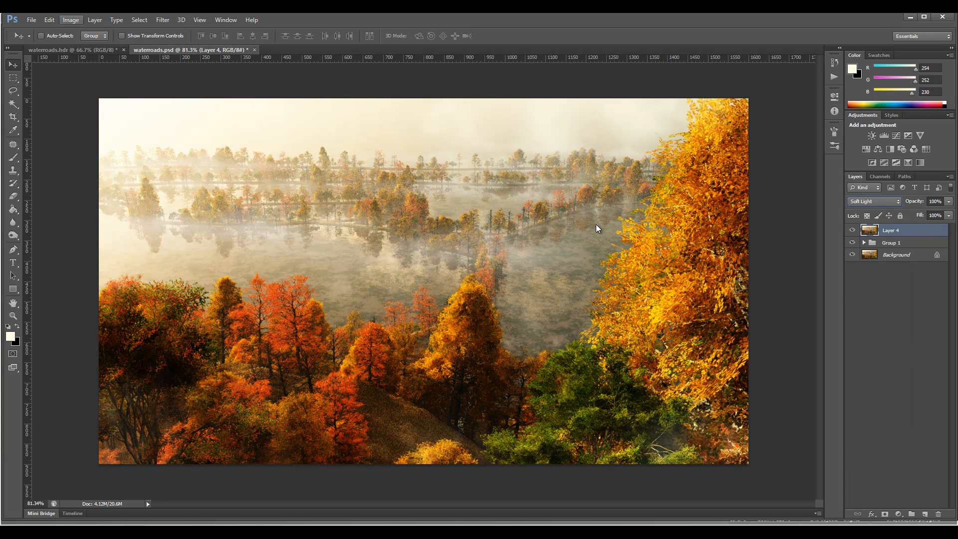
Convert Layer 4 to black and white with raised reds, yellows at 92% and lowered cyans.
click(70, 19)
mouse_move(100, 46)
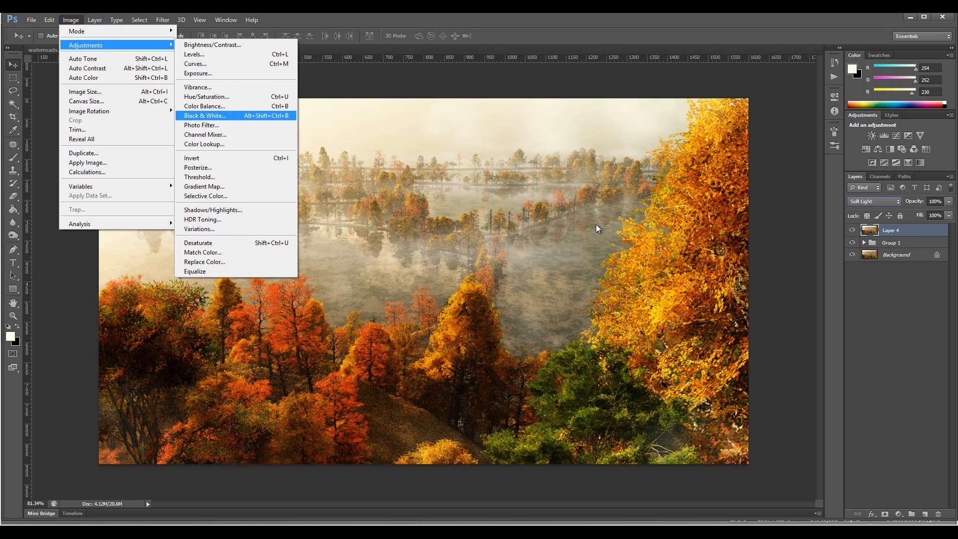
click(204, 115)
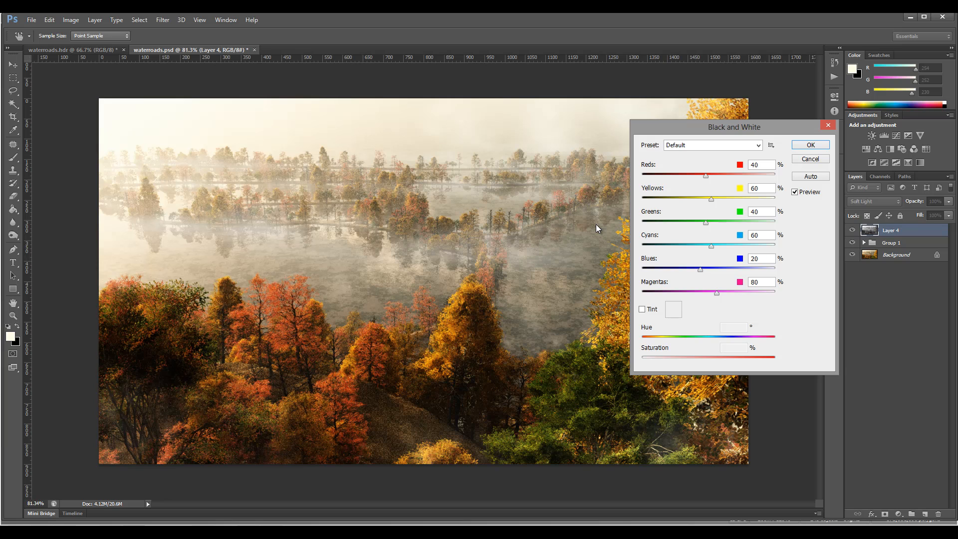
mouse_move(706, 176)
mouse_down()
mouse_move(745, 175)
mouse_move(663, 175)
mouse_move(736, 176)
mouse_move(725, 176)
mouse_move(719, 199)
mouse_up()
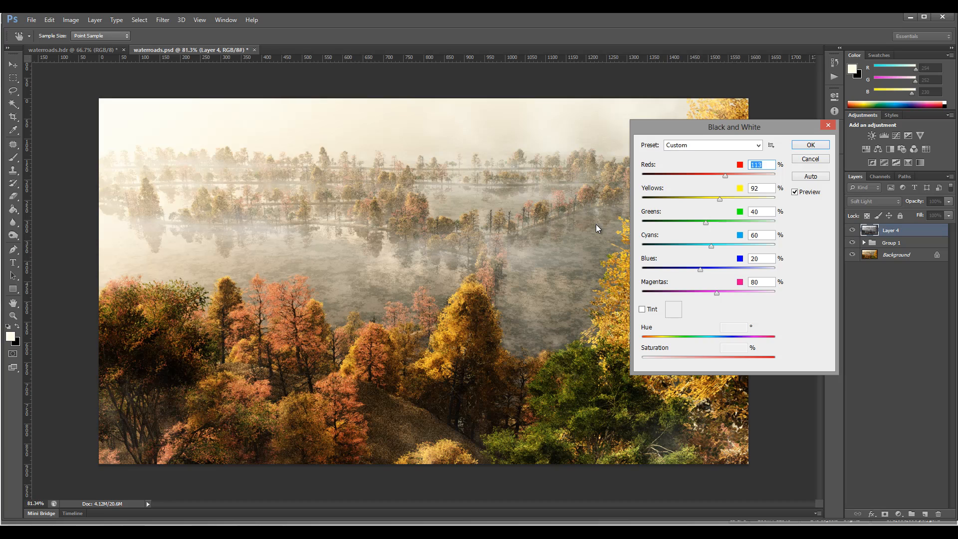
key(Tab)
key(shift+Tab)
key(Up)
key(Up)
key(Up)
key(Up)
key(Tab)
key(Tab)
key(Tab)
key(Tab)
key(shift+Down)
key(shift+Down)
key(shift+Down)
key(shift+Down)
key(shift+Down)
key(shift+Down)
key(Down)
key(Down)
key(Down)
drag(711, 246, 695, 246)
key(shift+Tab)
key(Return)
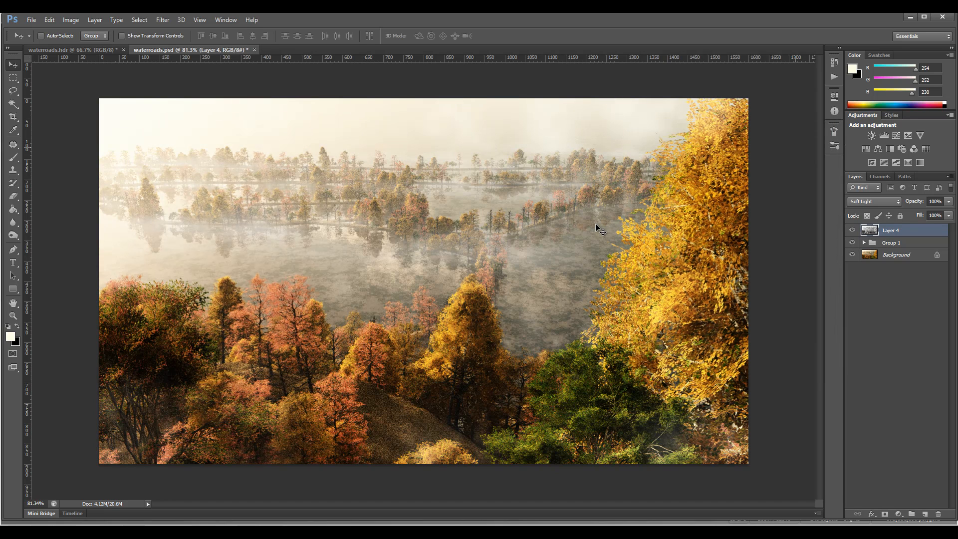
Apply Shadows/Highlights to Layer 4 with shadows at 100% and highlights at 77%, and toggle the layer's visibility to compare.
key(alt+i)
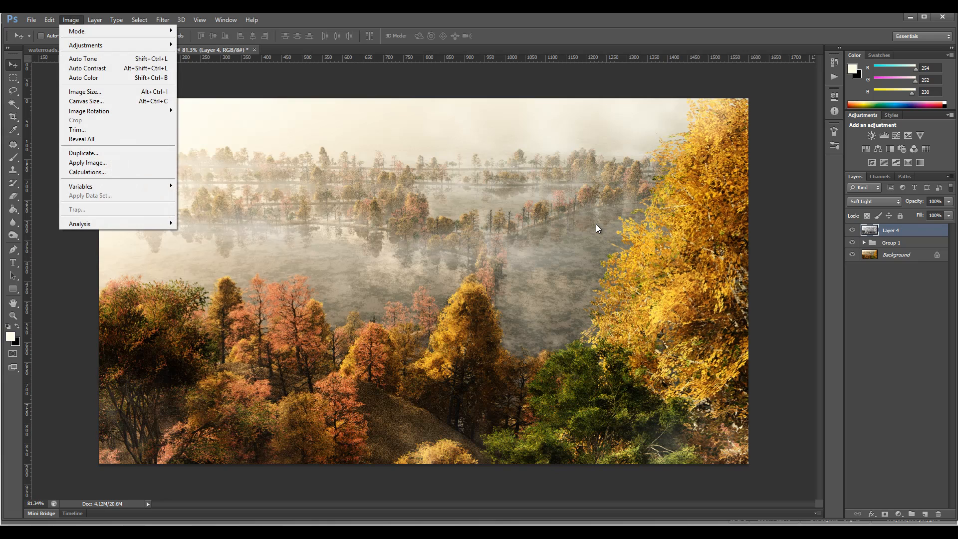
key(Down)
key(Right)
key(Down)
key(Down)
key(Down)
key(Down)
key(Down)
key(Down)
key(Down)
key(Down)
key(Down)
key(Down)
key(Down)
key(Down)
key(Down)
key(Down)
key(Down)
key(Down)
key(Down)
key(Up)
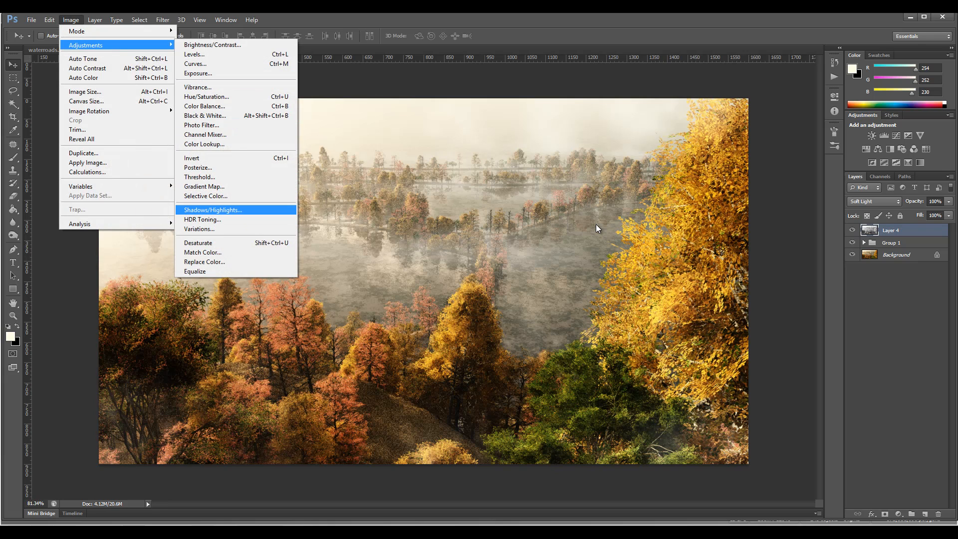
key(Return)
key(shift+Up)
key(shift+Up)
key(shift+Up)
key(shift+Up)
key(shift+Up)
key(shift+Up)
key(shift+Up)
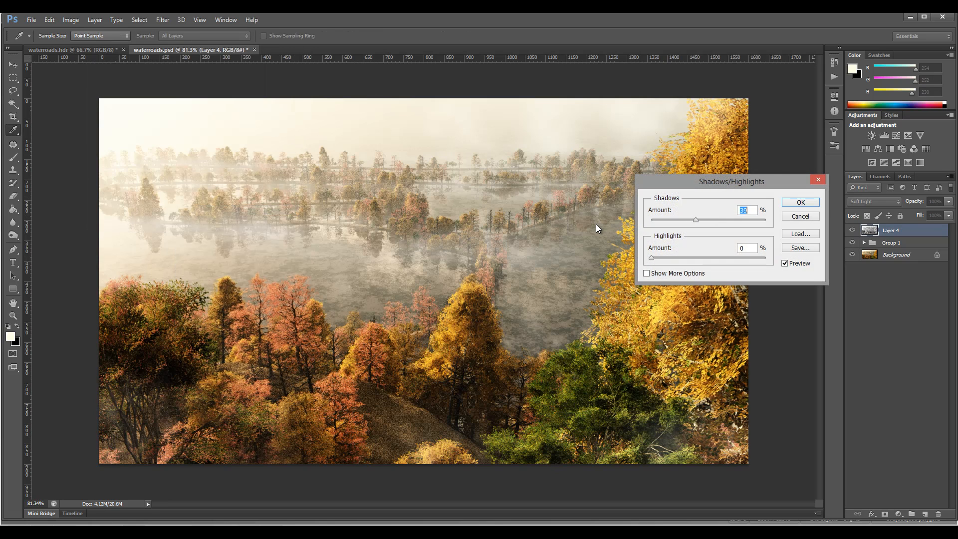
key(Tab)
text(100)
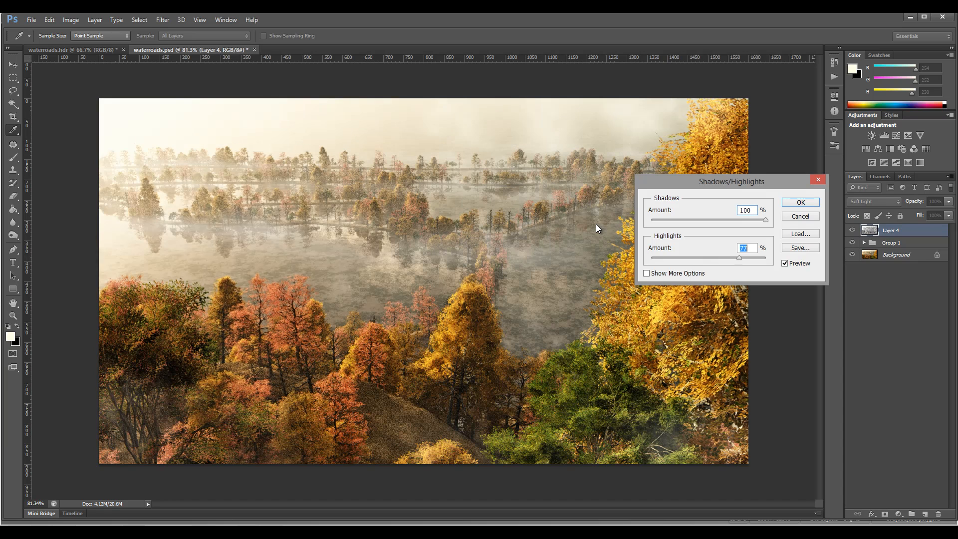
key(Return)
key(v)
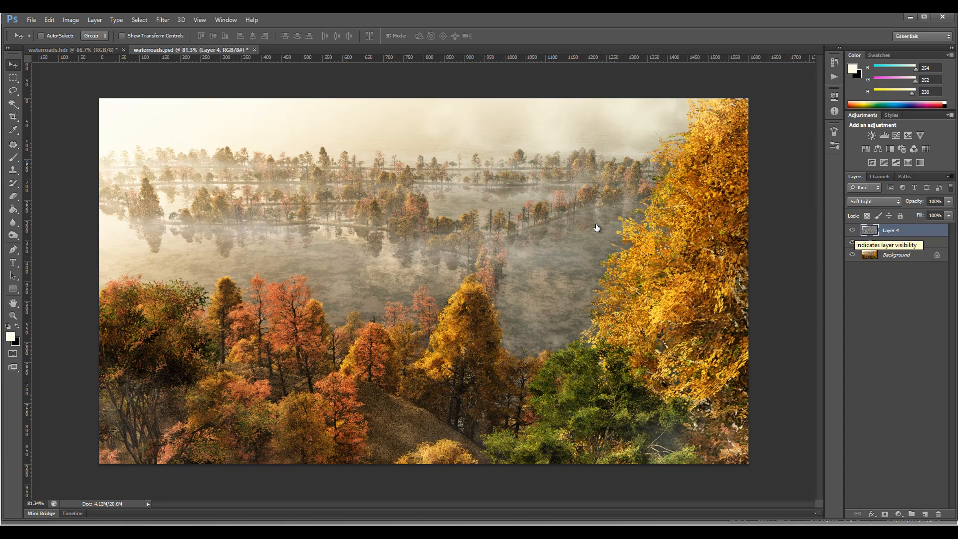
click(852, 230)
click(852, 230)
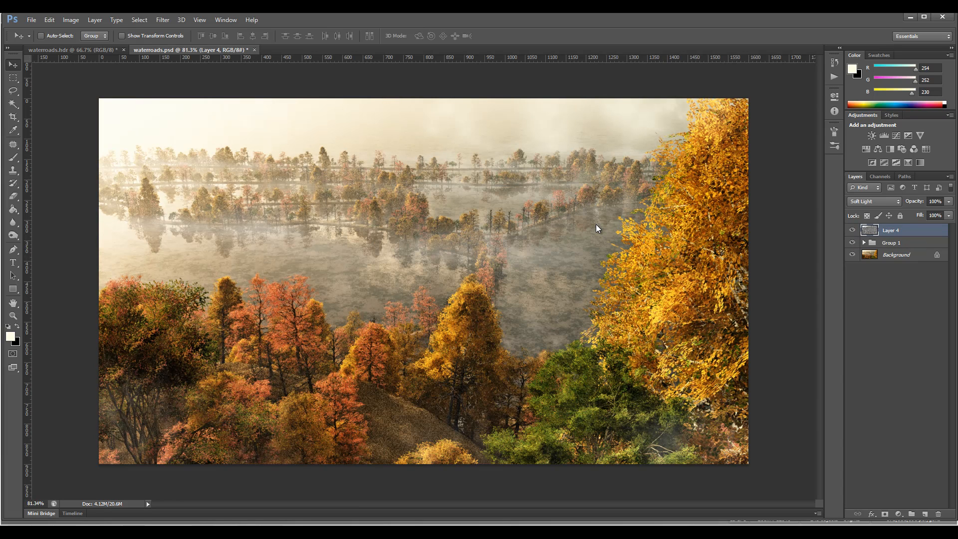
Soften Layer 4 with a Gaussian Blur of about 1.7 pixels radius.
click(163, 20)
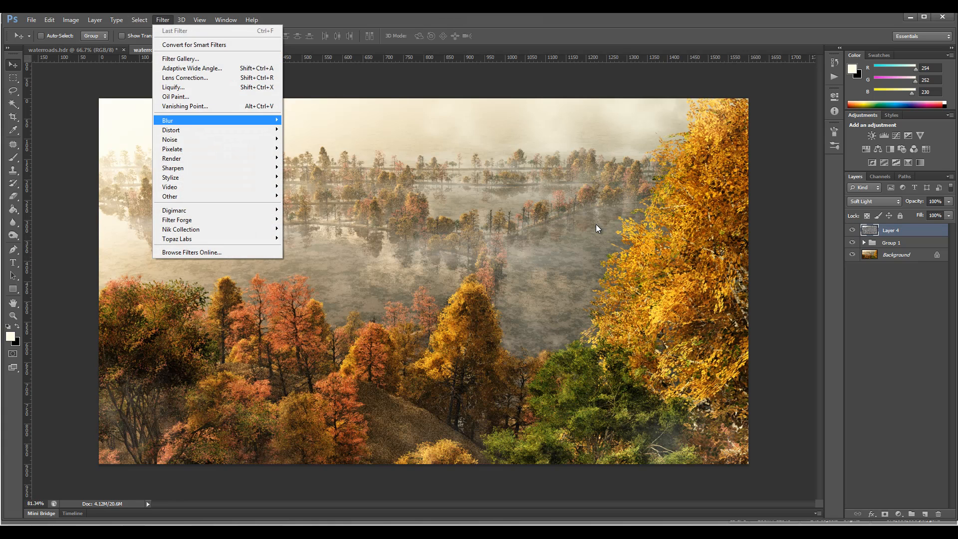
mouse_move(200, 121)
click(312, 191)
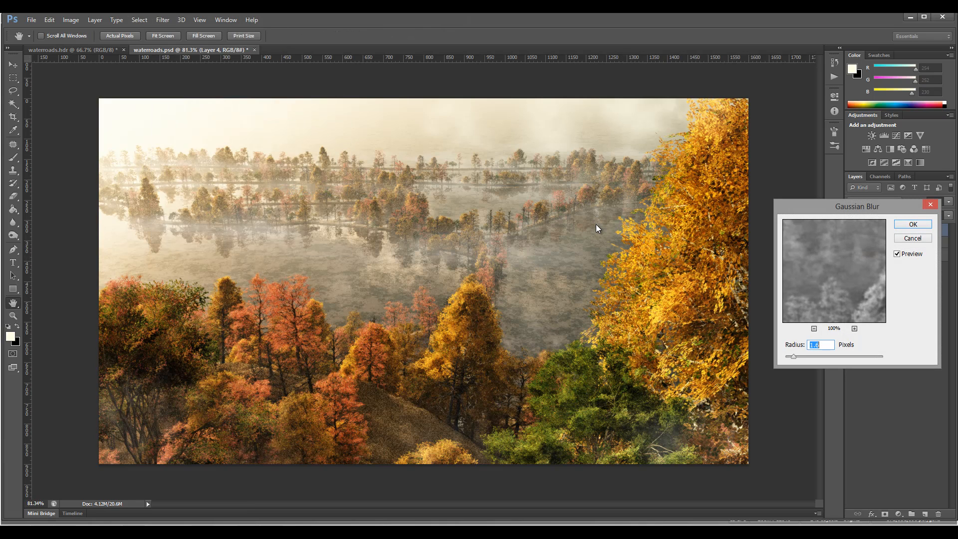
text(1.7)
key(Up)
key(Return)
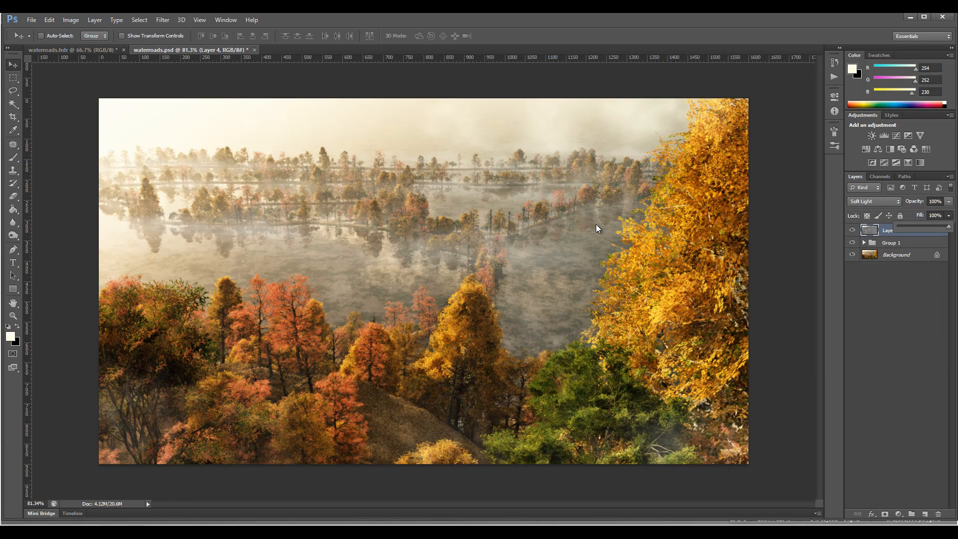
Reduce Layer 4's fill to 38%.
text(0)
key(shift+Up)
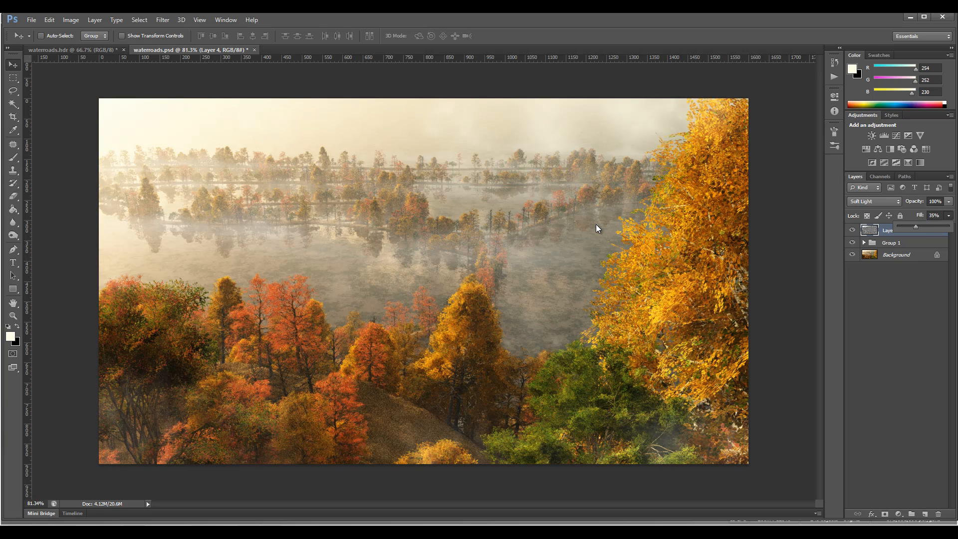
mouse_move(917, 227)
mouse_down()
mouse_move(908, 227)
mouse_move(946, 227)
mouse_move(910, 227)
mouse_up()
click(896, 310)
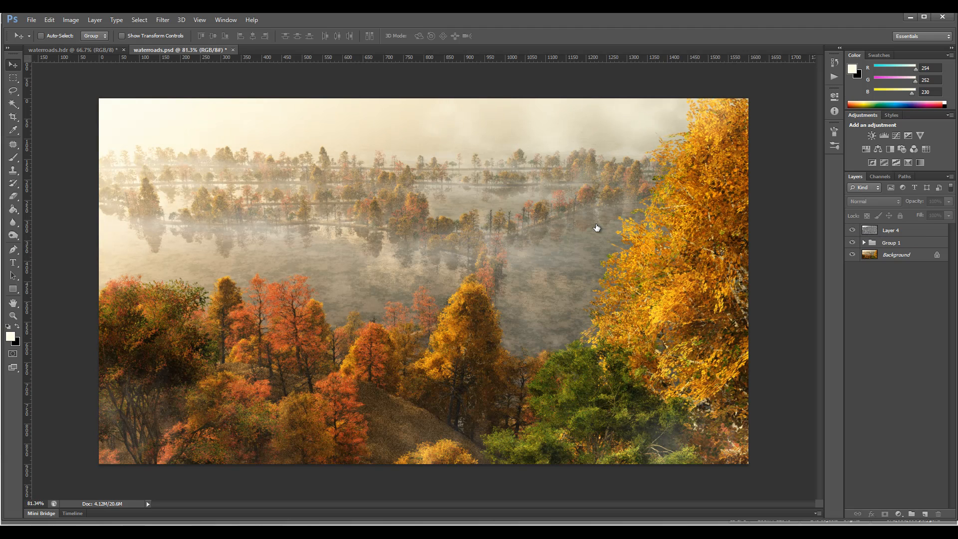
Stamp the visible image onto two new layers above Layer 4 and group these two layers.
click(897, 230)
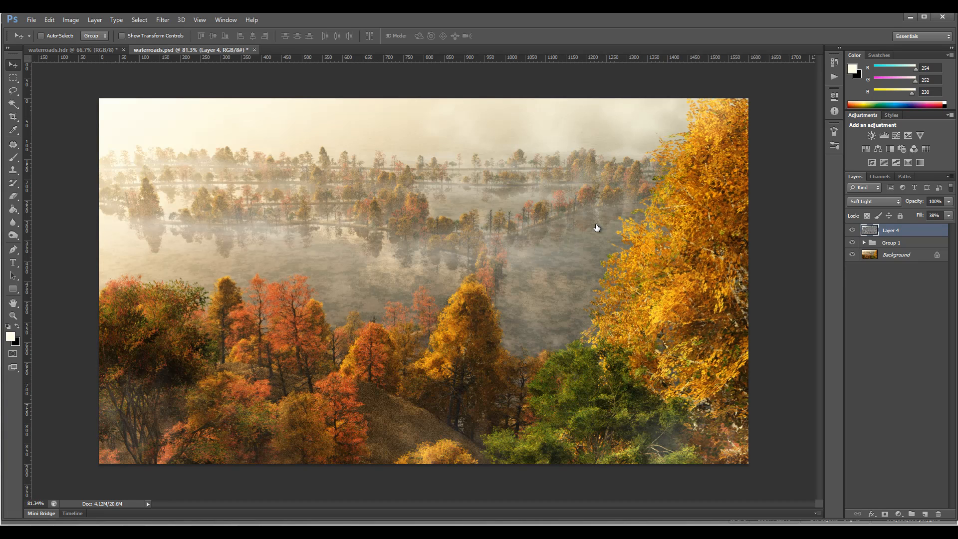
key(ctrl+shift+alt+e)
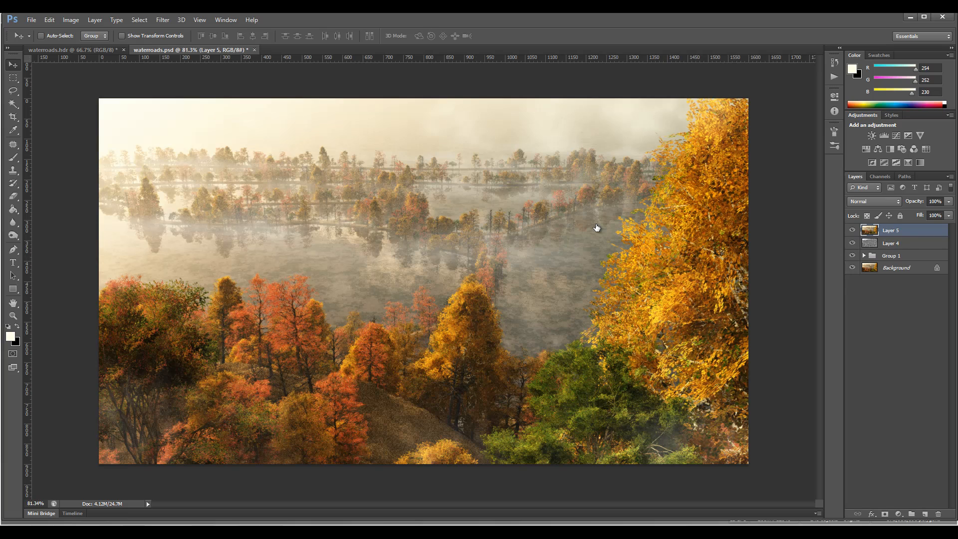
key(ctrl+shift+alt+e)
key(shift+alt+bracketleft)
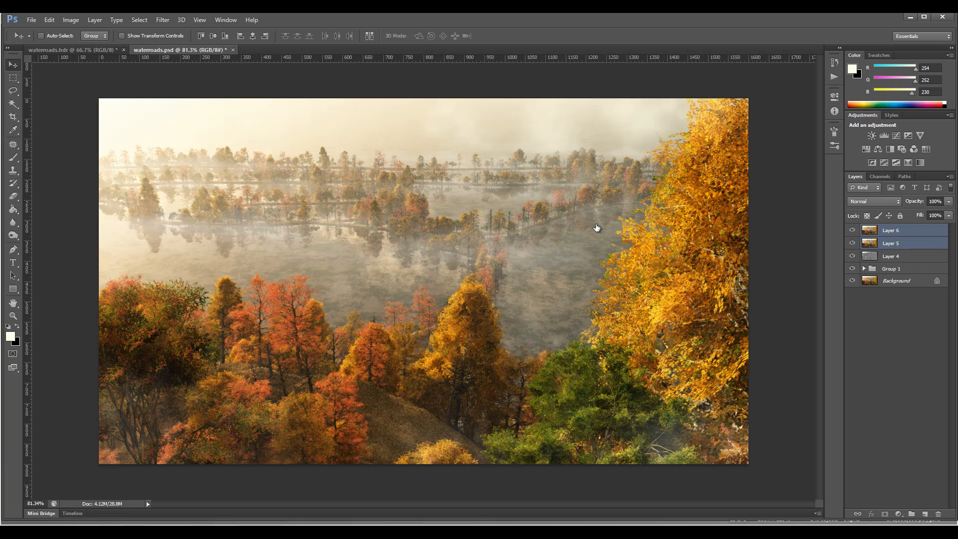
key(ctrl+g)
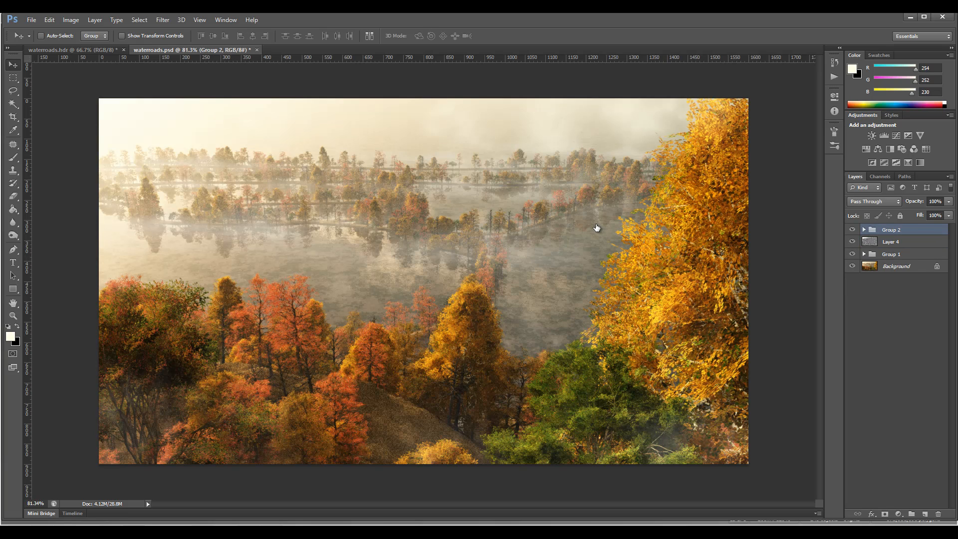
Expand Group 2 and set its blend mode to Overlay.
click(864, 229)
click(874, 202)
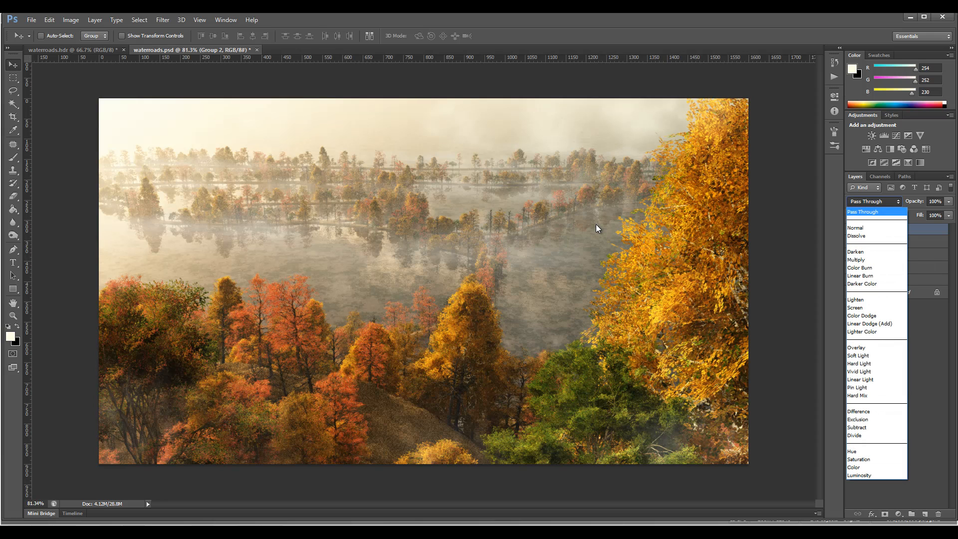
click(856, 347)
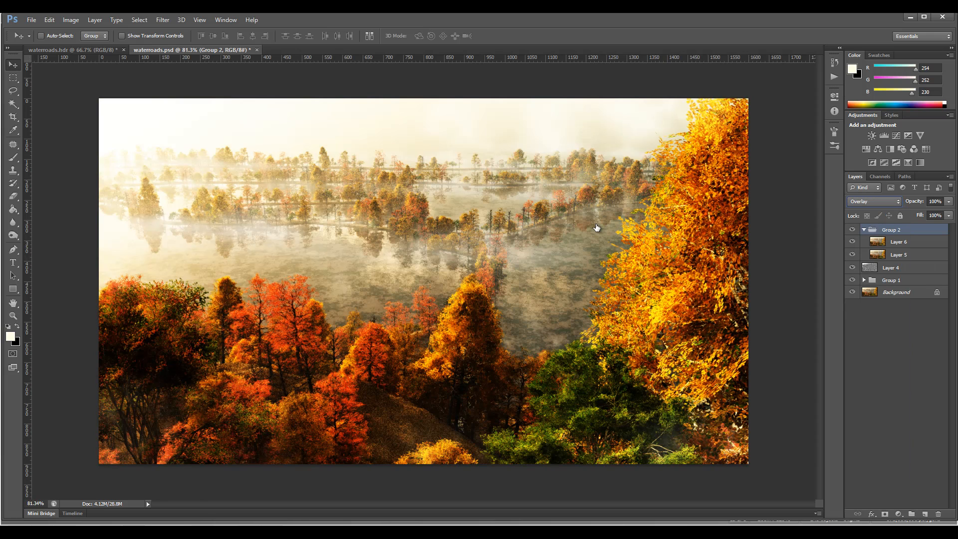
Set Layer 6 inside Group 2 to Vivid Light and invert its colors.
click(898, 241)
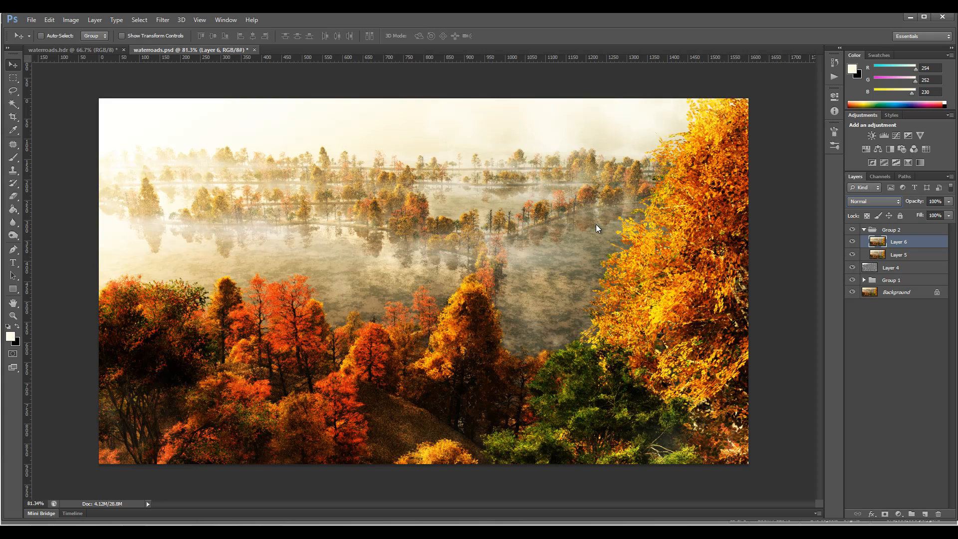
click(874, 201)
key(Down)
key(Down)
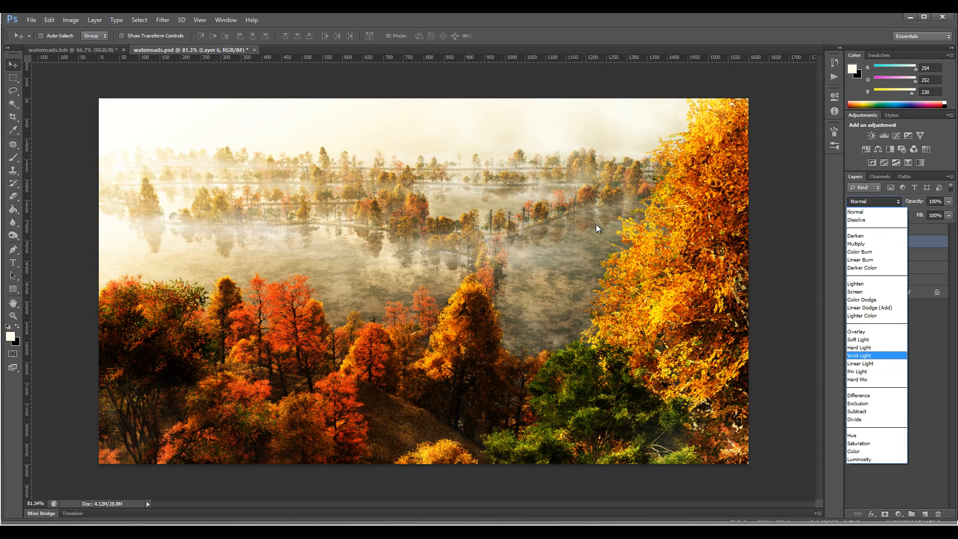
key(Return)
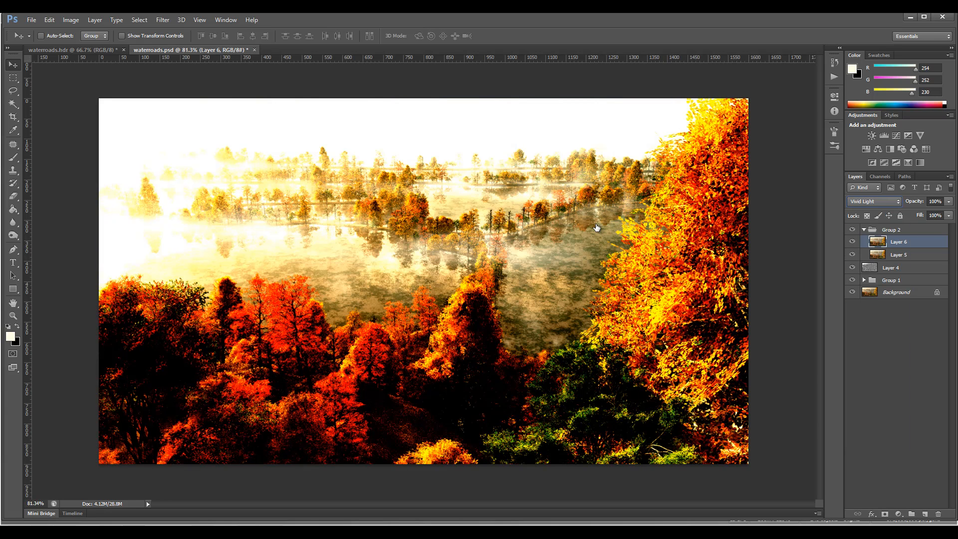
key(ctrl+i)
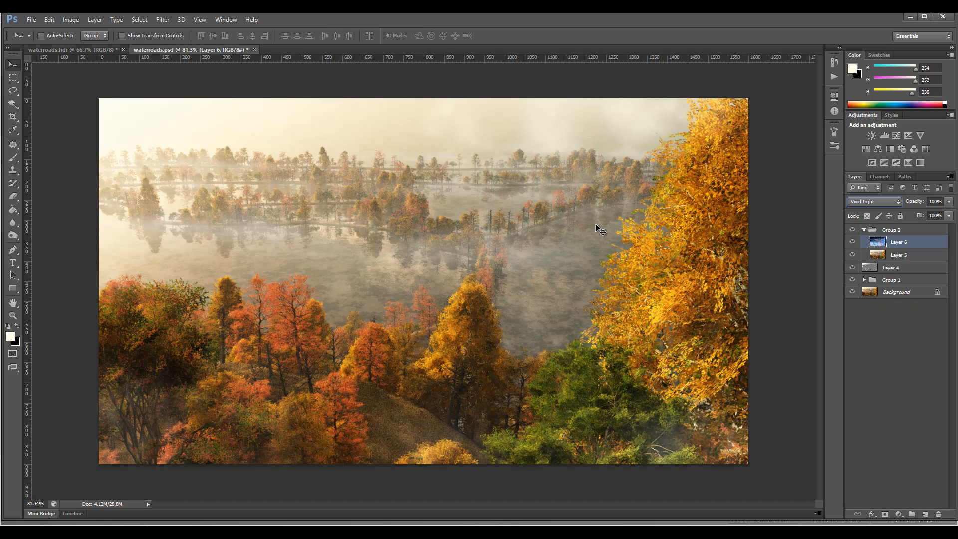
Try neighbouring blend modes such as Hard Light on Layer 6 and return it to Vivid Light.
key(Up)
key(Up)
key(Down)
key(Down)
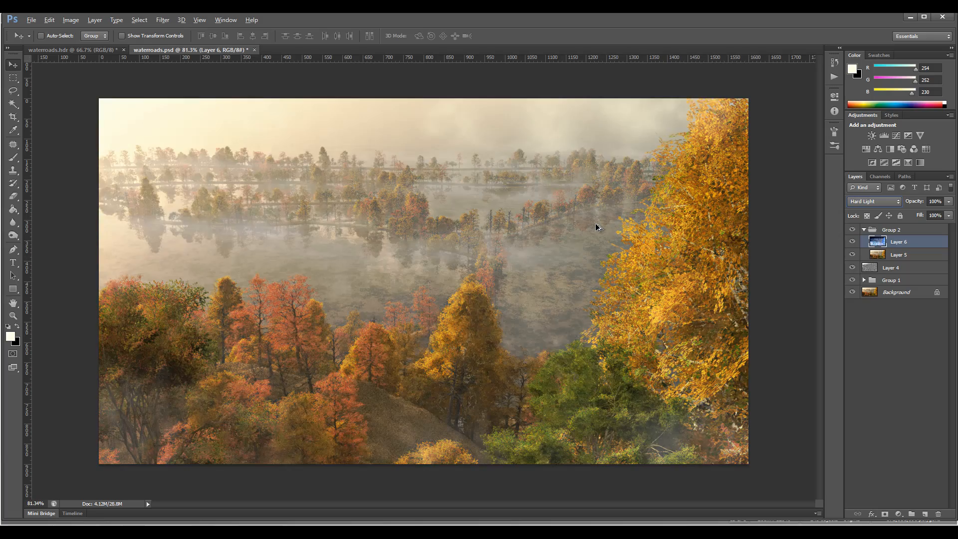
Open the Surface Blur filter for Layer 6.
scroll(596, 227, up, 3)
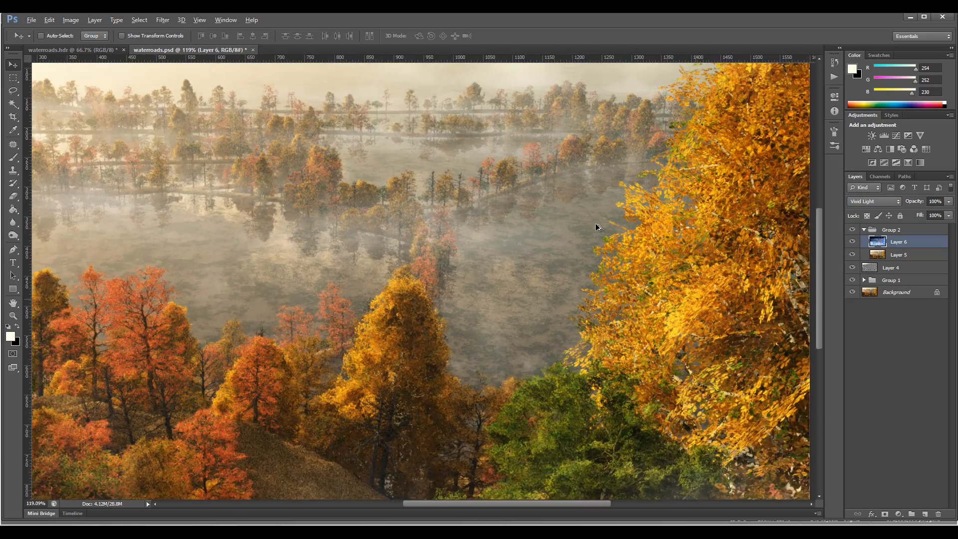
key(alt)
key(Left)
key(Left)
key(Left)
key(Left)
key(Left)
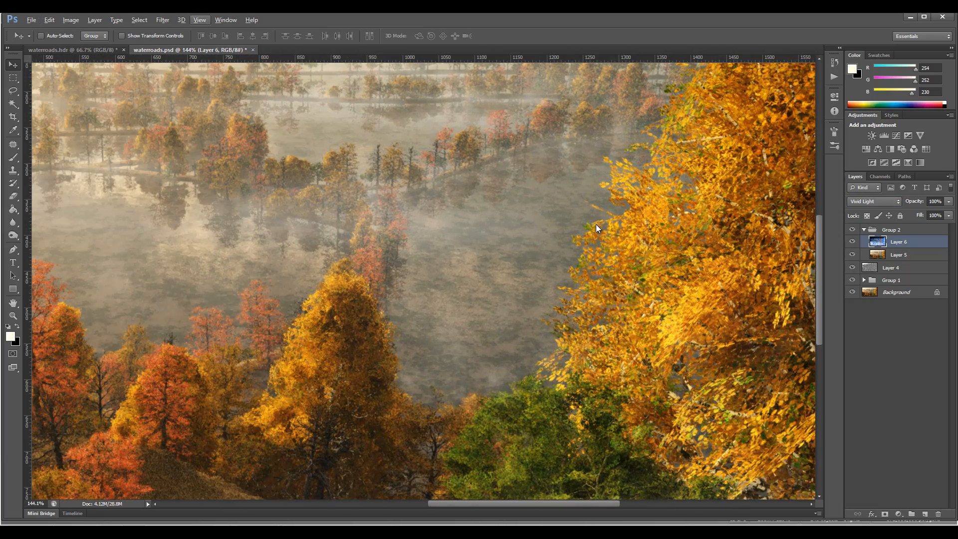
key(Down)
key(Down)
key(Down)
key(Down)
key(Down)
key(Down)
key(Down)
key(Down)
key(Down)
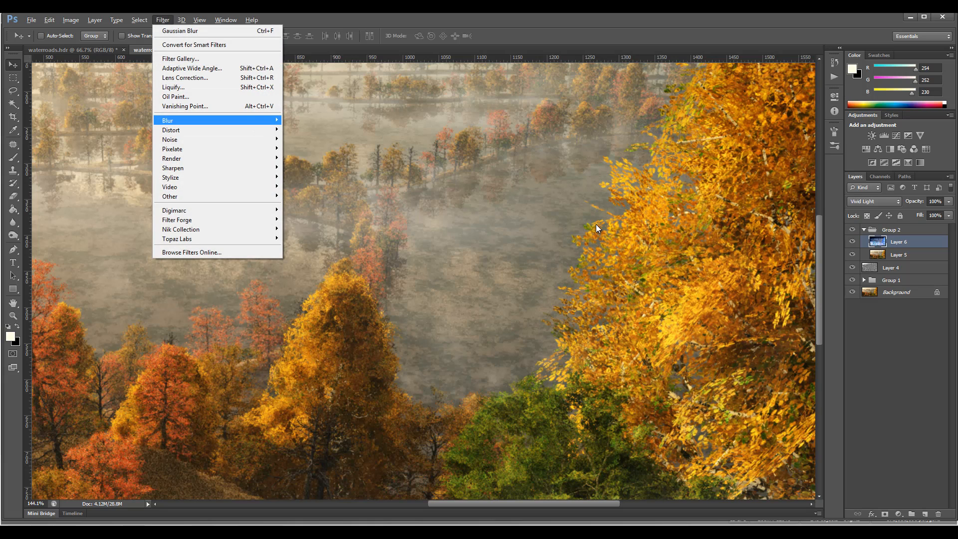
key(Right)
key(Down)
key(Down)
key(Down)
key(Down)
key(Down)
key(Down)
key(Down)
key(Down)
key(Down)
key(Down)
key(Down)
key(Down)
key(Down)
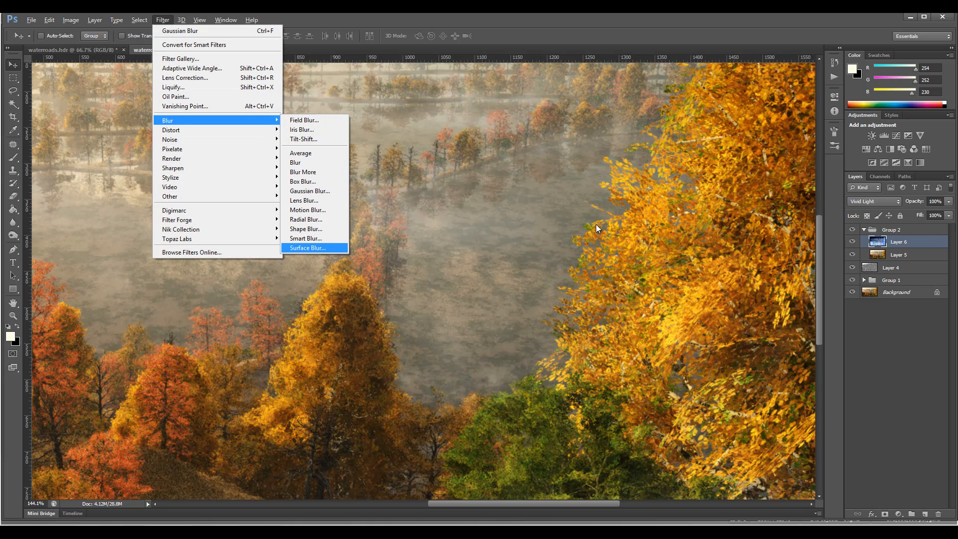
key(Return)
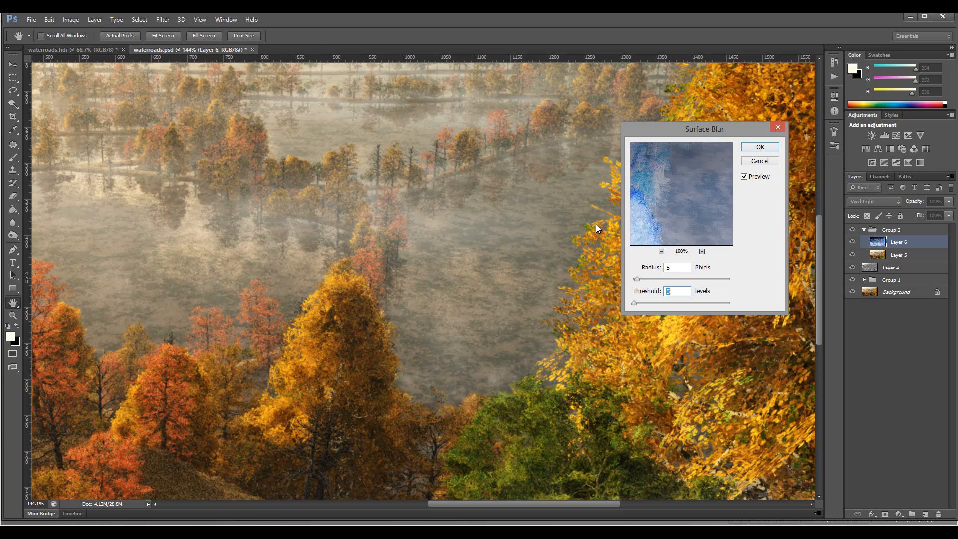
Apply the Surface Blur with a radius of 9 pixels and a threshold of 9 levels, comparing it with the preview switched off.
drag(704, 129, 495, 114)
click(535, 162)
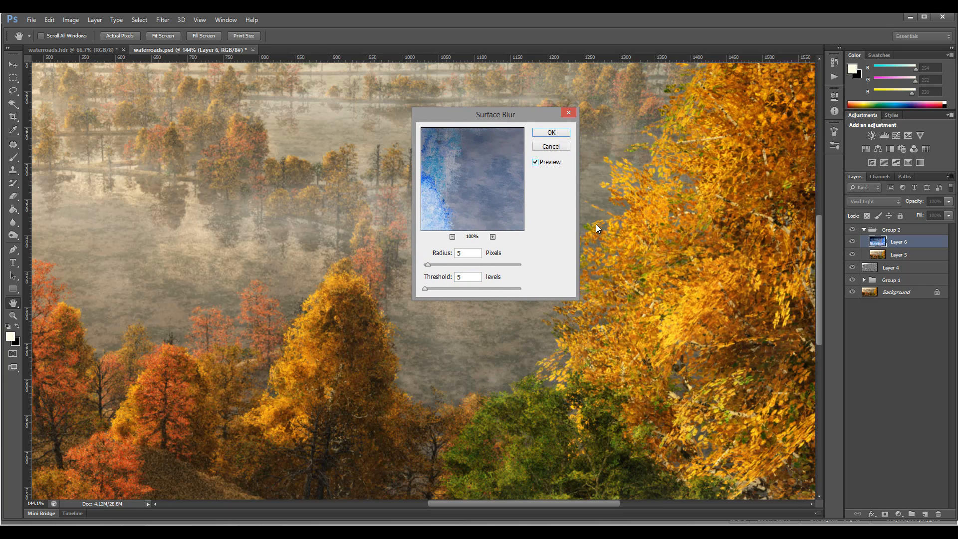
key(Tab)
text(9)
key(Tab)
text(9)
key(alt+p)
key(alt+p)
key(alt+p)
key(alt+p)
key(alt+p)
key(alt+p)
key(alt+p)
key(alt+p)
key(alt+p)
key(Return)
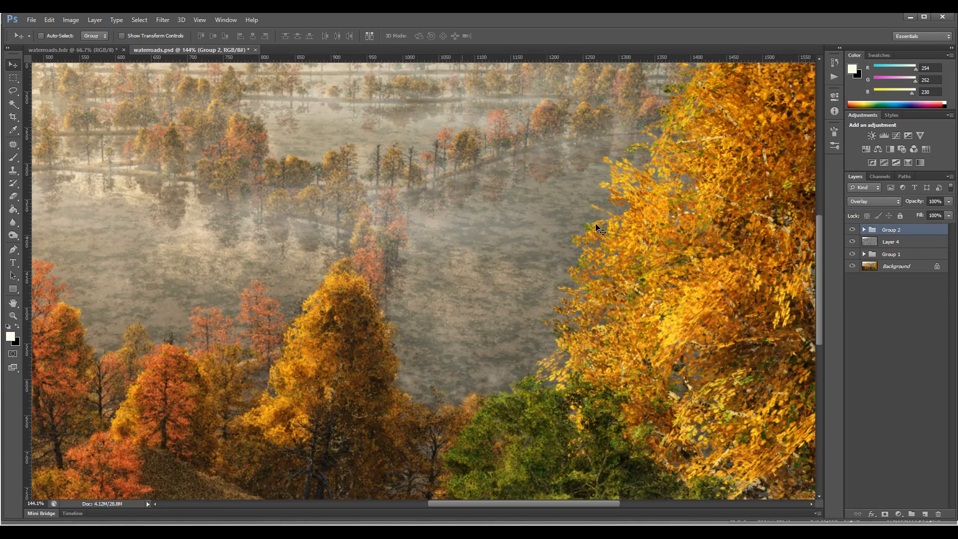
Compare the whole image with and without Group 2's detail effect, leaving the group visible.
scroll(597, 226, down, 5)
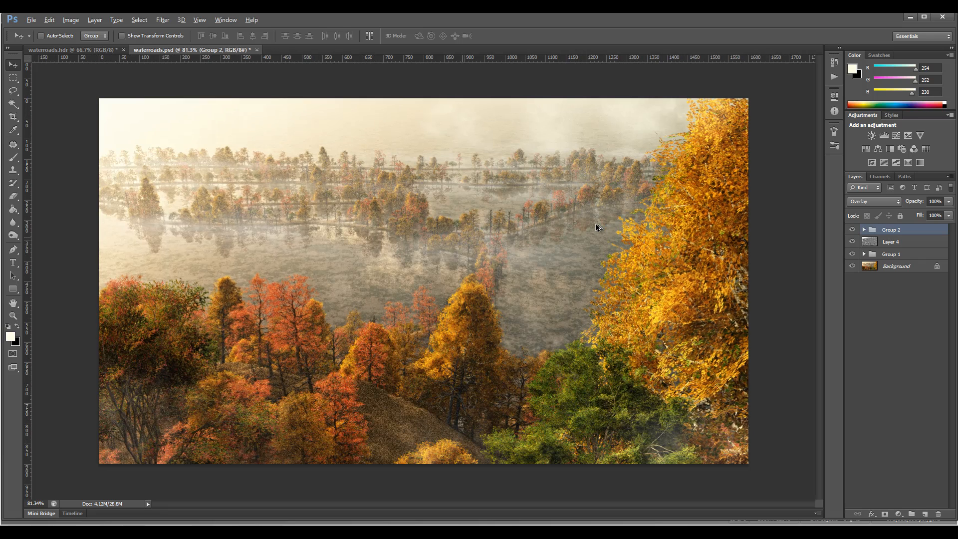
key(ctrl+comma)
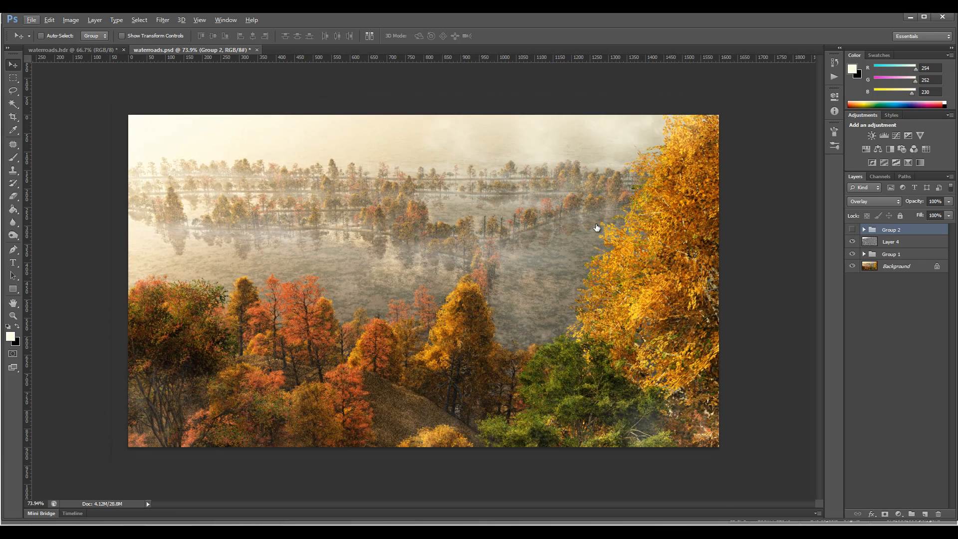
key(ctrl+comma)
key(ctrl+comma)
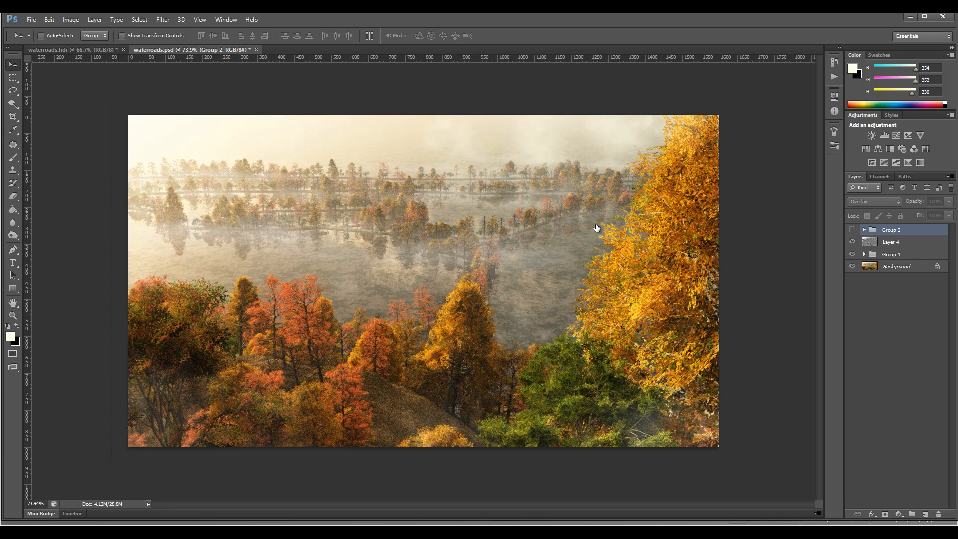
key(ctrl+comma)
key(ctrl+comma)
key(ctrl+comma)
key(ctrl+comma)
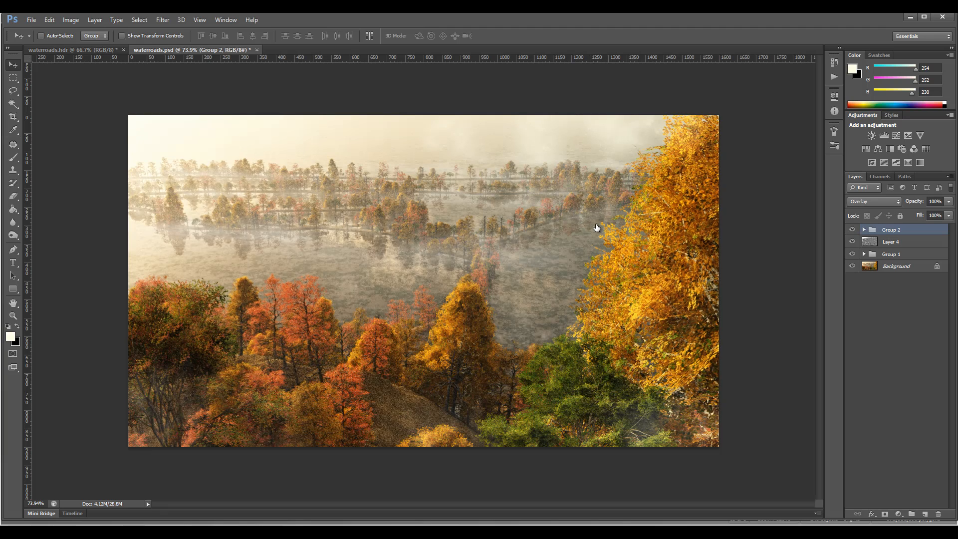
key(ctrl+comma)
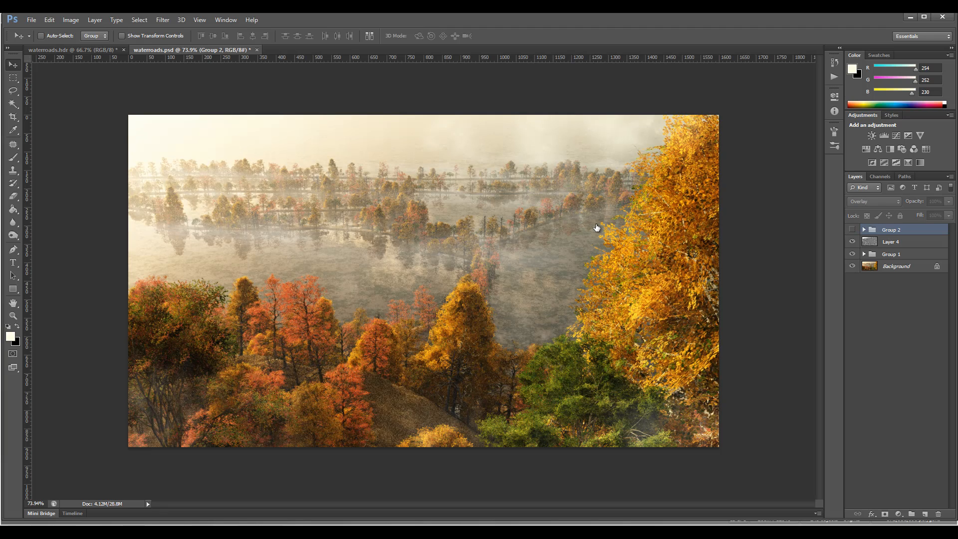
key(ctrl+comma)
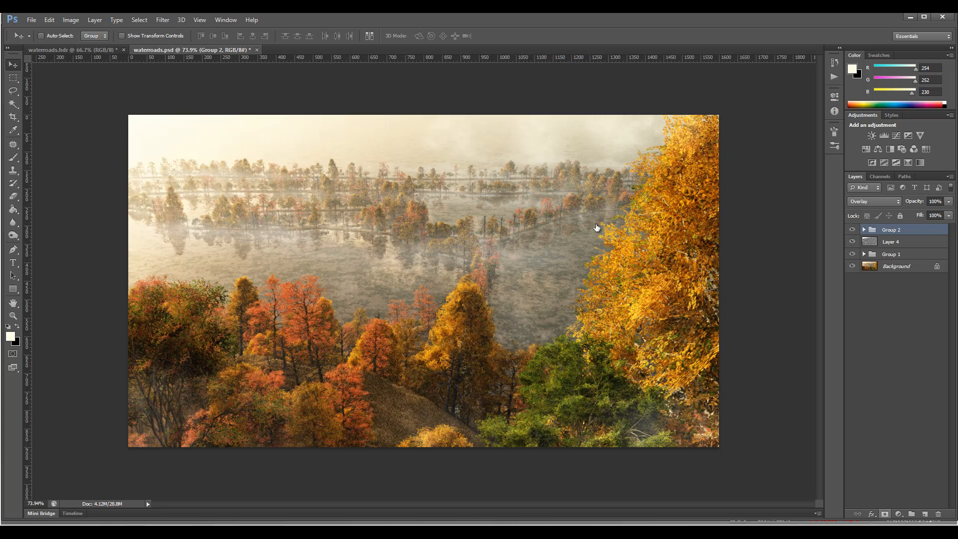
Add a layer mask to Group 2, invert it to black and ready the Brush tool with white as foreground color.
click(885, 513)
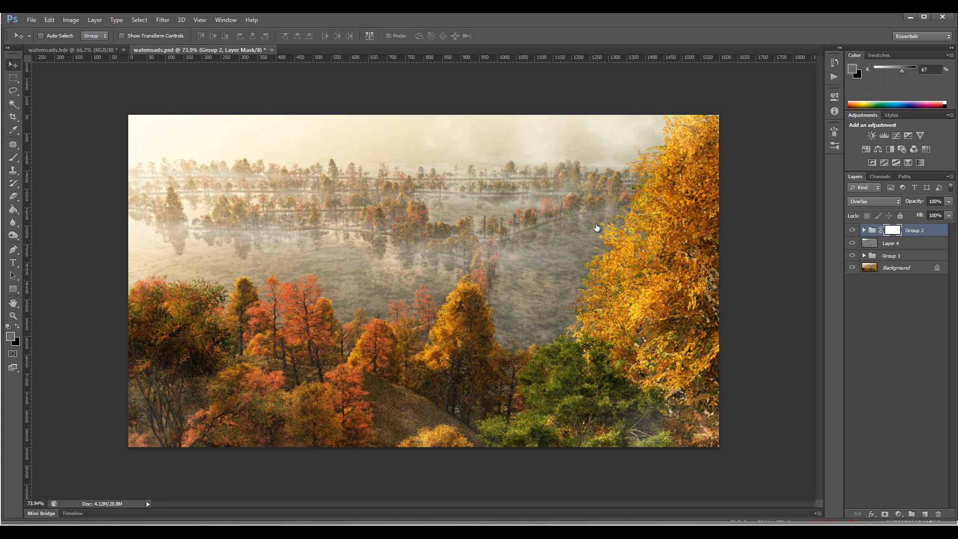
key(ctrl+i)
key(d)
key(x)
key(x)
key(b)
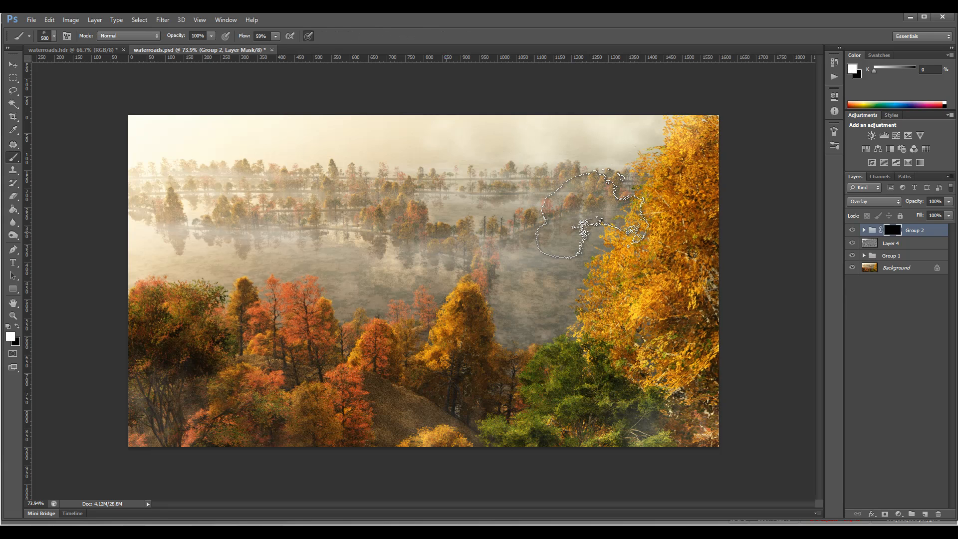
Set the soft round brush to a size of 89 px.
right_click(597, 227)
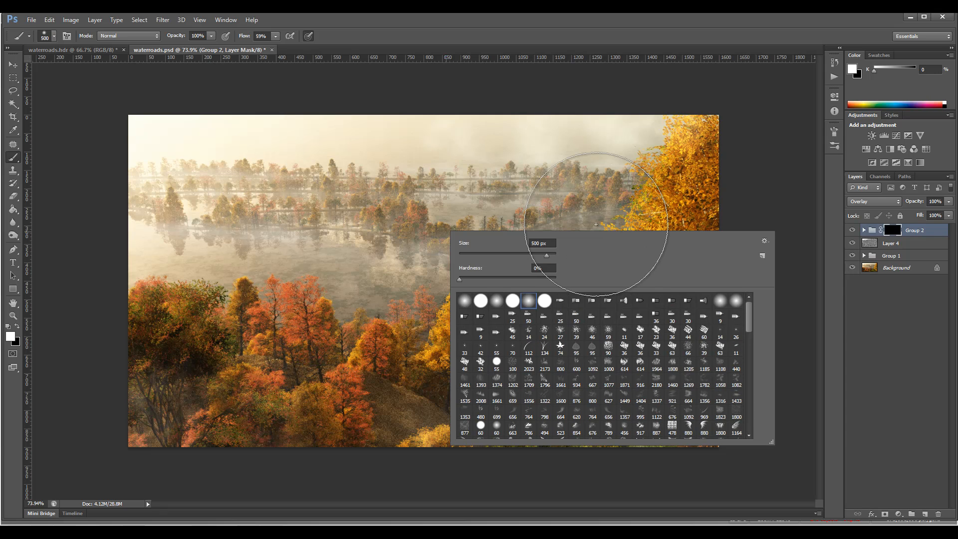
text(108)
key(Return)
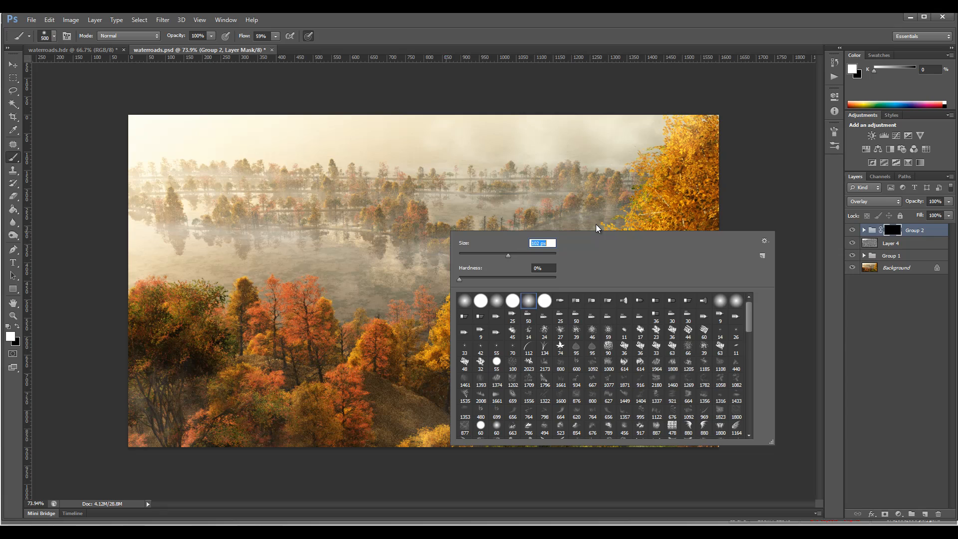
text(89)
key(Return)
key(Return)
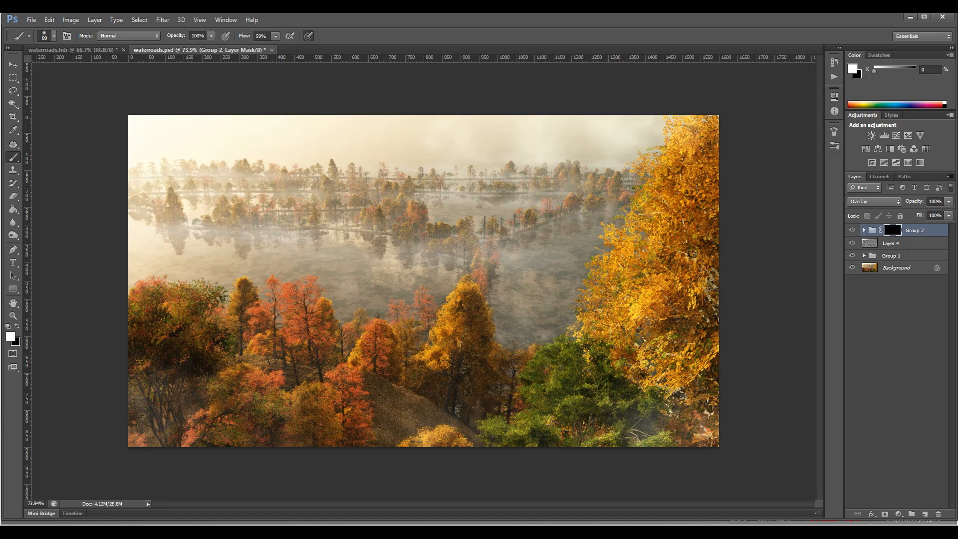
Paint white on Group 2's mask at 30% brush opacity to bring back detail selectively, and compare with the group hidden.
key(2)
click(851, 230)
click(852, 230)
click(852, 230)
click(852, 230)
Stamp the visible image onto a new layer above Group 2 and set its blend mode to Overlay.
key(ctrl+shift+alt+e)
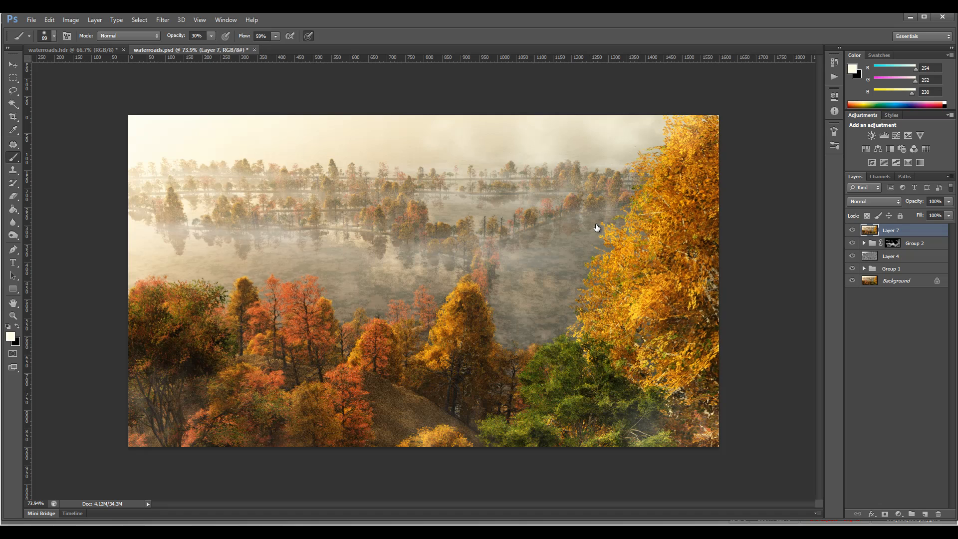
click(874, 202)
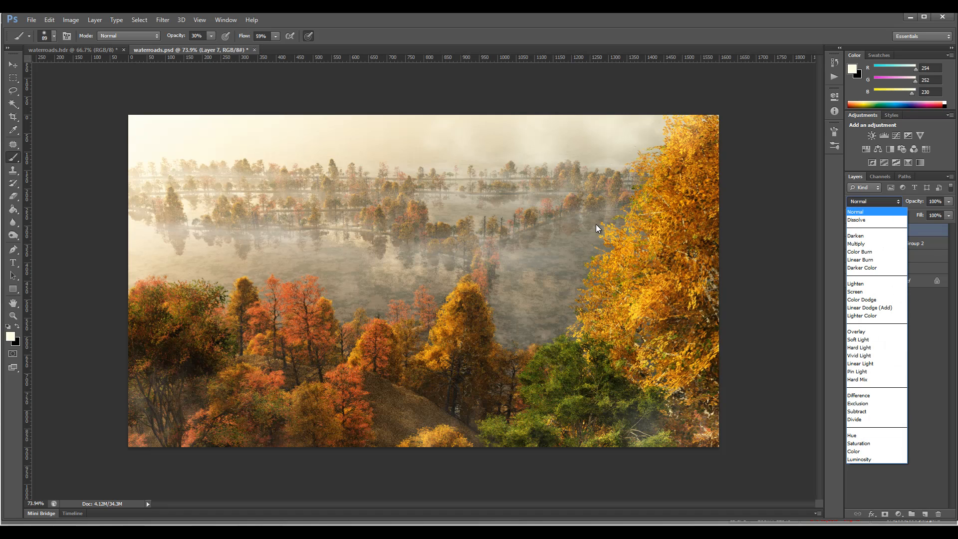
click(856, 331)
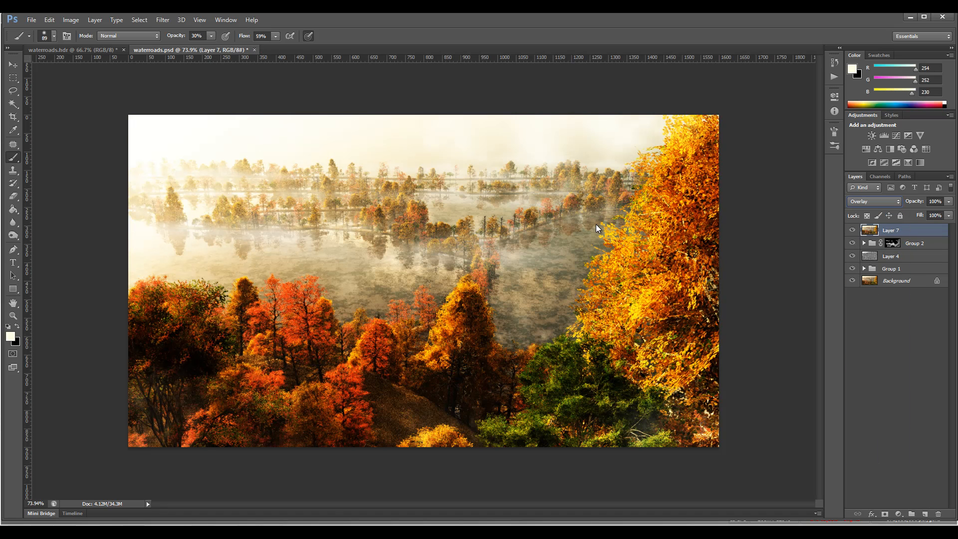
Apply a High Pass filter with a radius of 1.0 pixels to Layer 7.
key(alt+t)
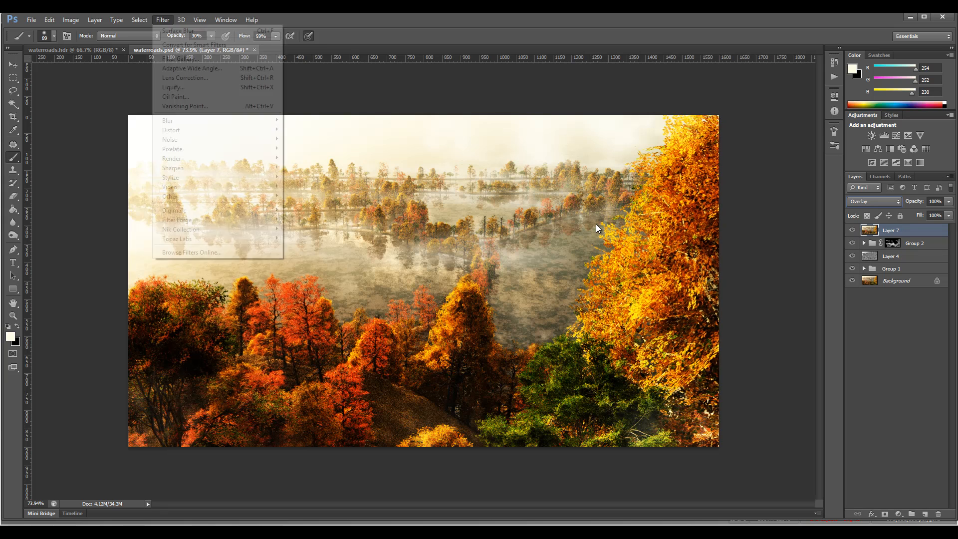
mouse_move(220, 196)
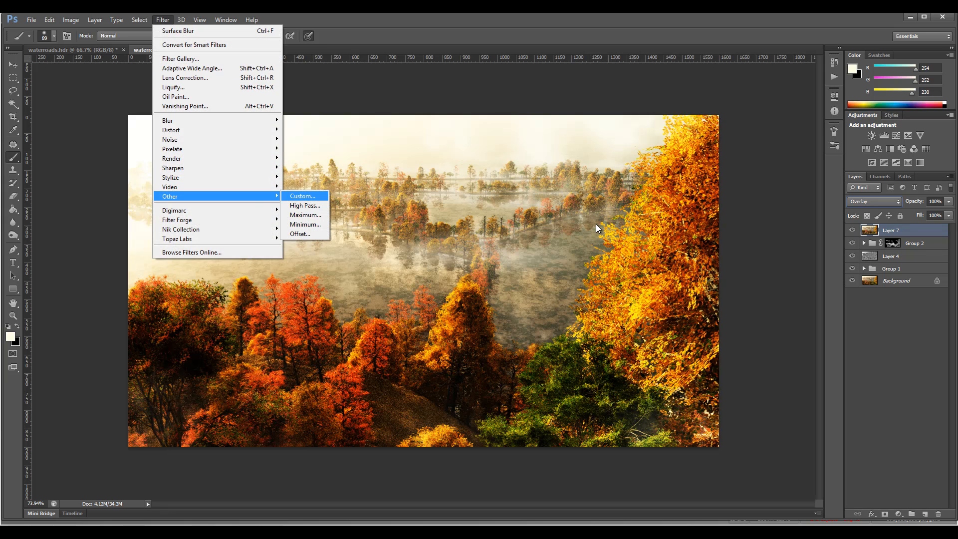
key(Return)
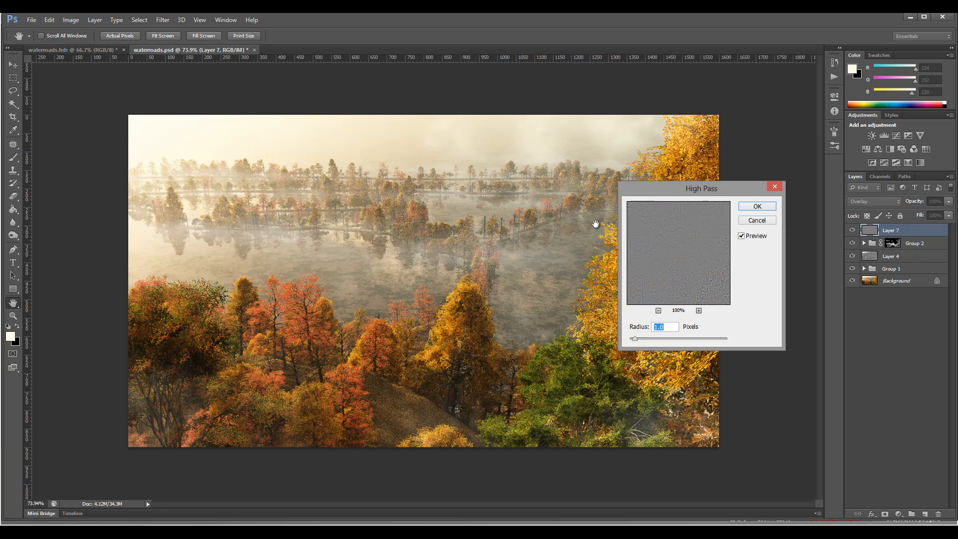
click(596, 223)
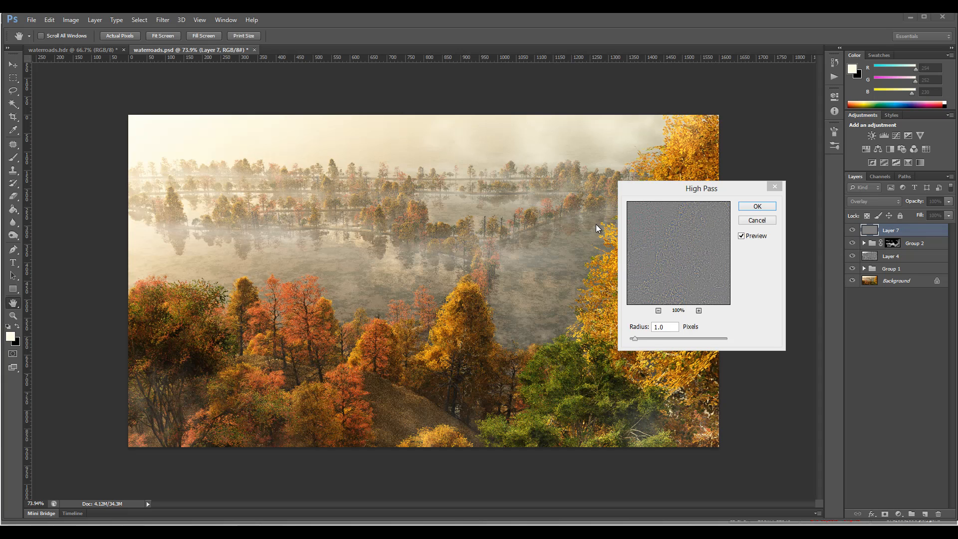
click(597, 229)
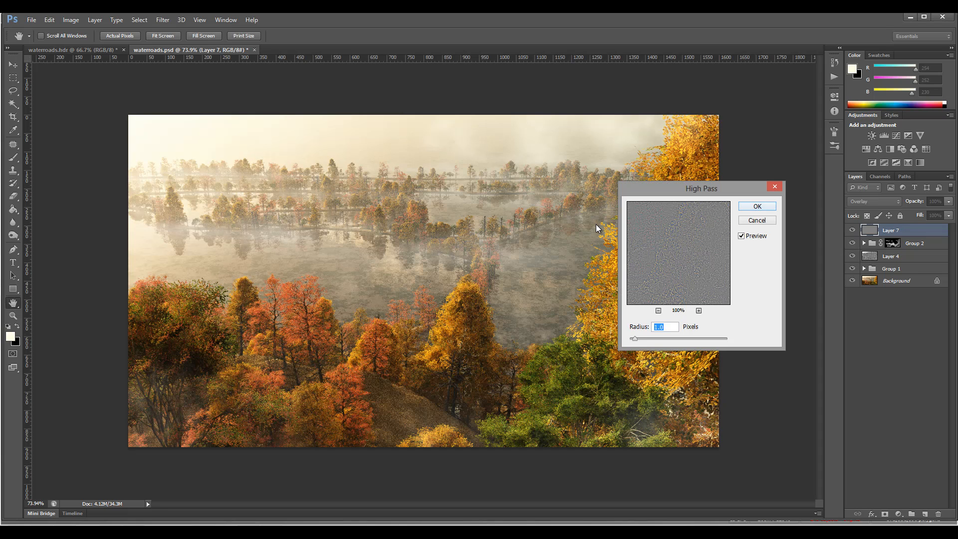
key(Return)
key(b)
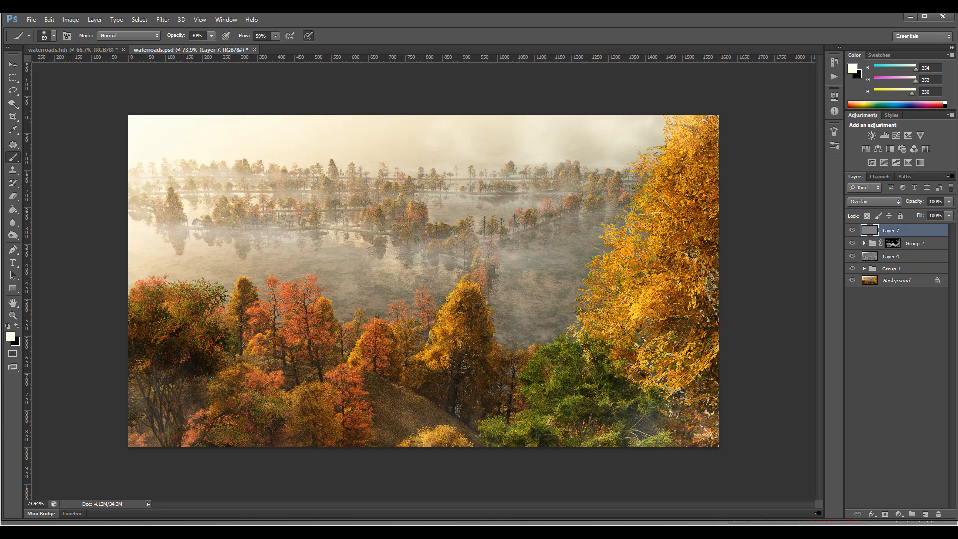
Reduce the fill of Layer 7 to 82%.
click(948, 216)
mouse_move(948, 226)
mouse_down()
mouse_move(901, 226)
mouse_move(940, 227)
mouse_up()
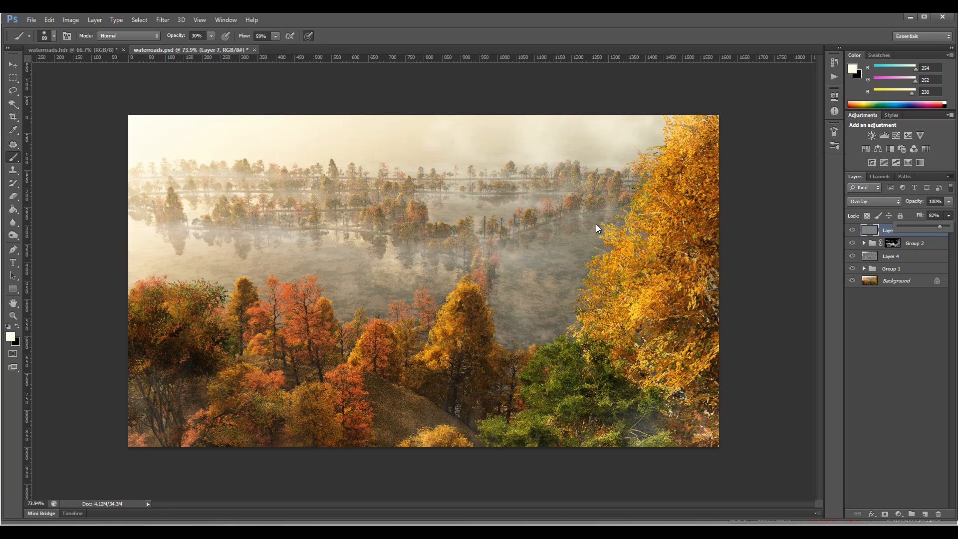
click(596, 224)
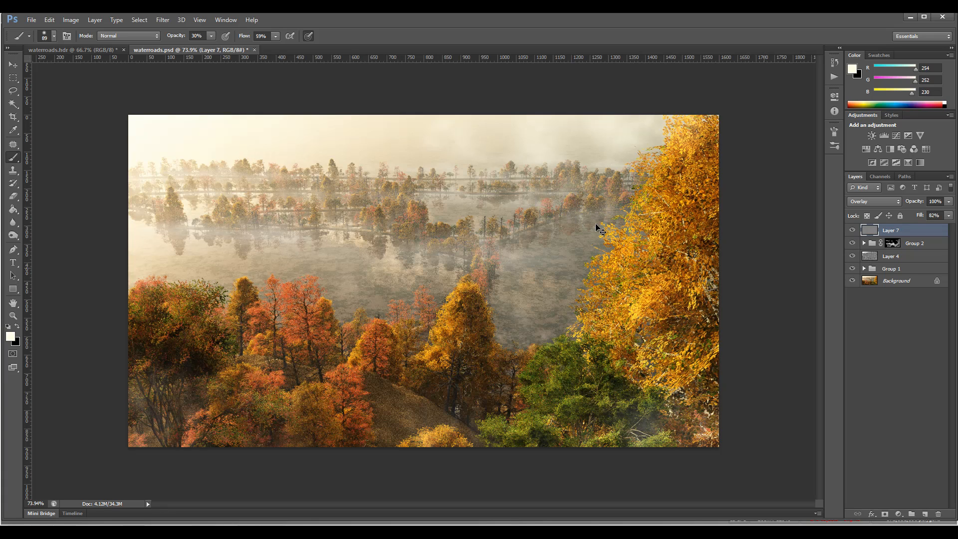
Stamp the visible image onto a new top layer and open the Oil Paint filter for it.
key(ctrl+shift+alt+e)
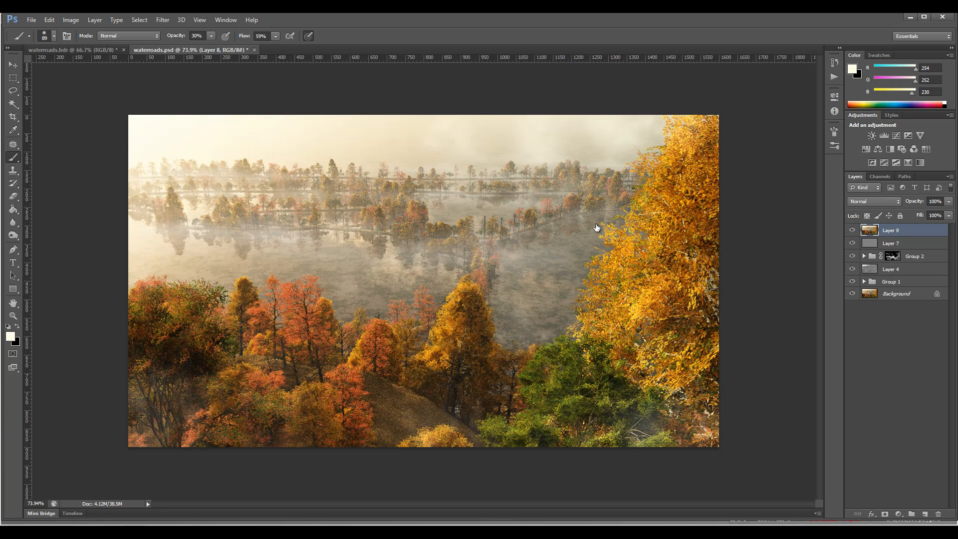
key(alt+t)
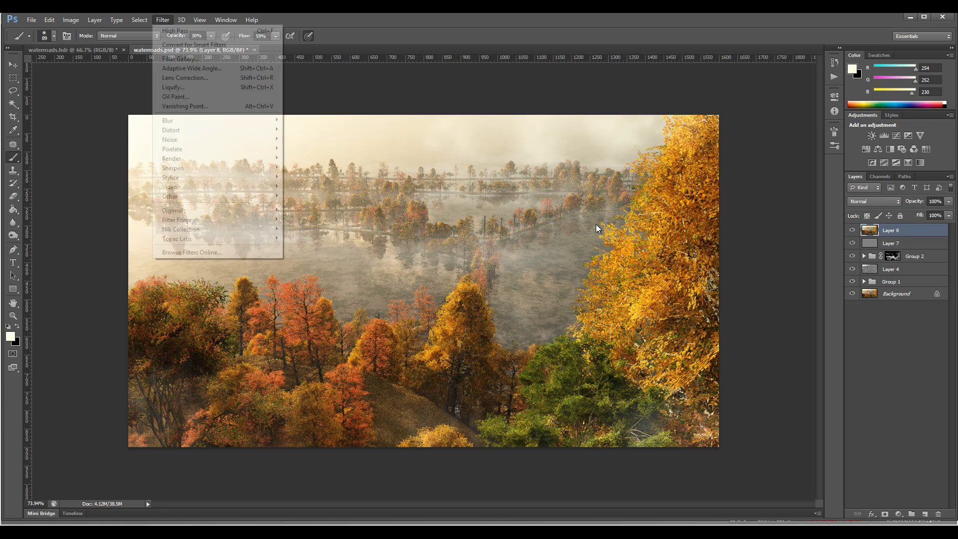
key(Down)
key(Down)
key(Down)
key(Down)
key(Down)
key(Down)
key(Down)
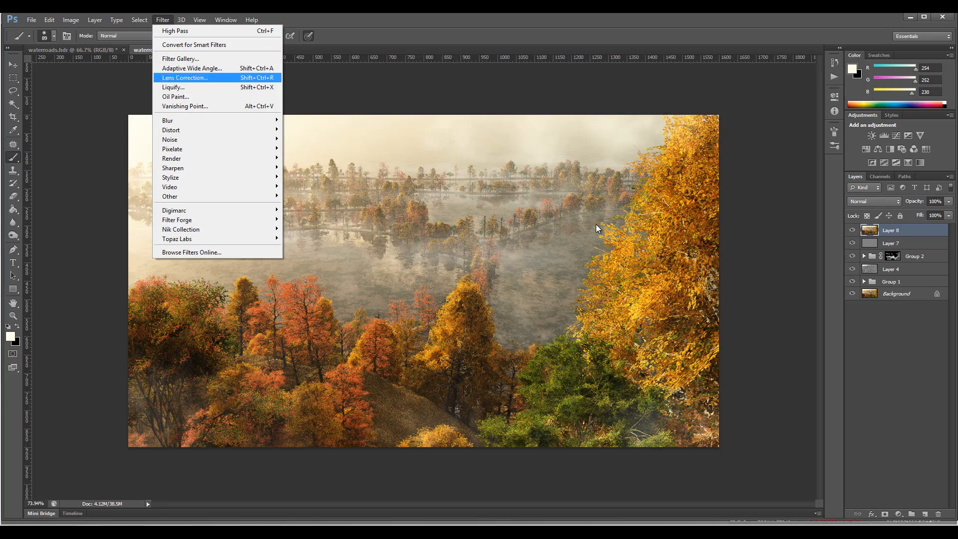
key(Return)
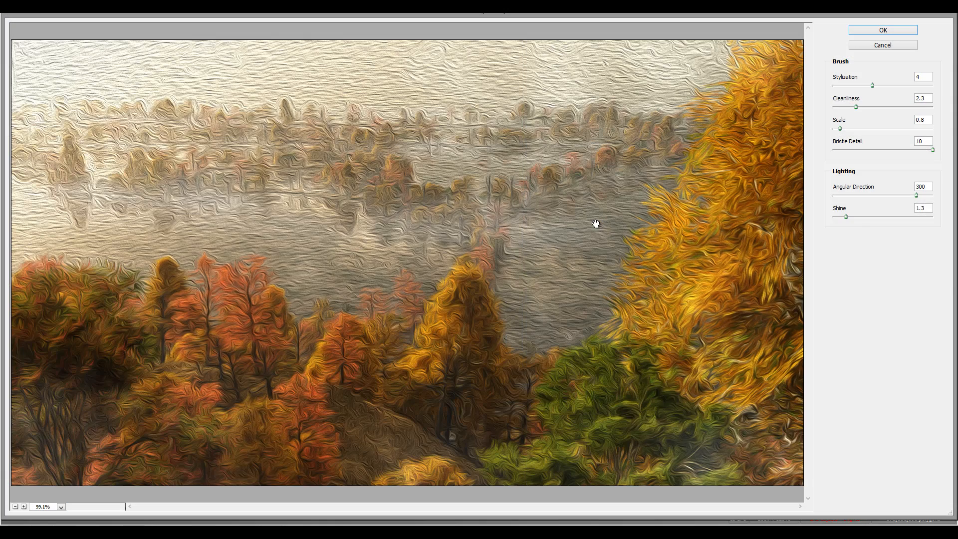
Apply the Oil Paint filter to Layer 8 with Stylization 2.13, Cleanliness 1.15 and Shine 0.
text(0)
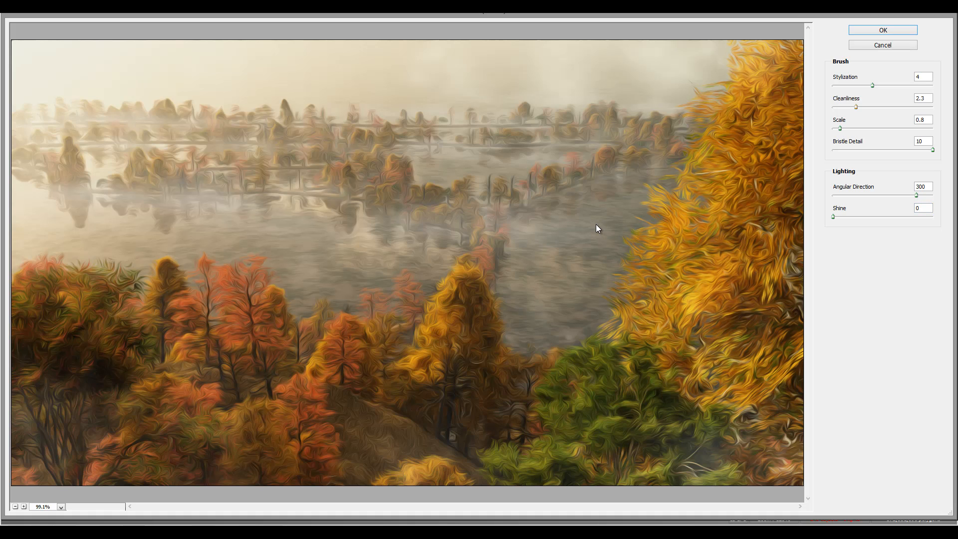
drag(855, 107, 833, 85)
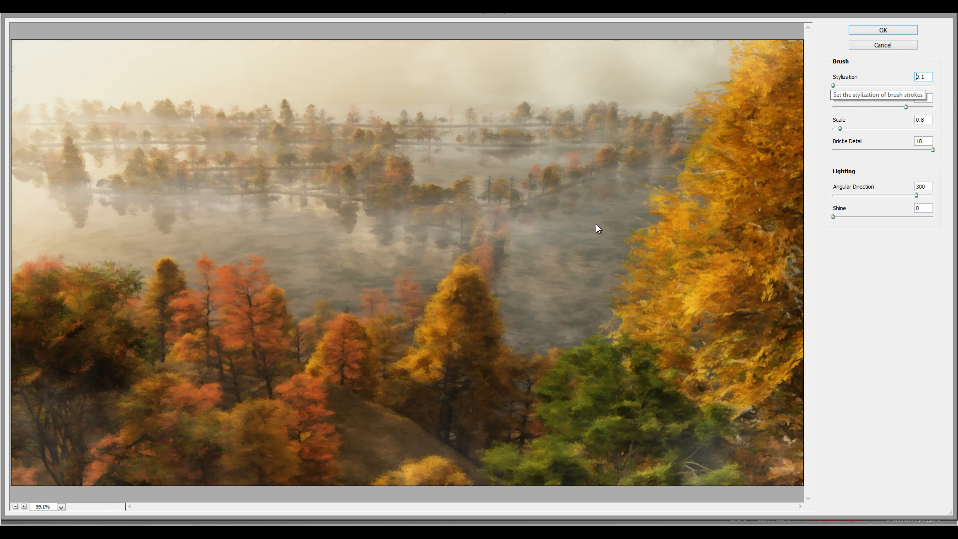
mouse_move(833, 86)
mouse_down()
mouse_move(909, 85)
mouse_move(843, 85)
mouse_up()
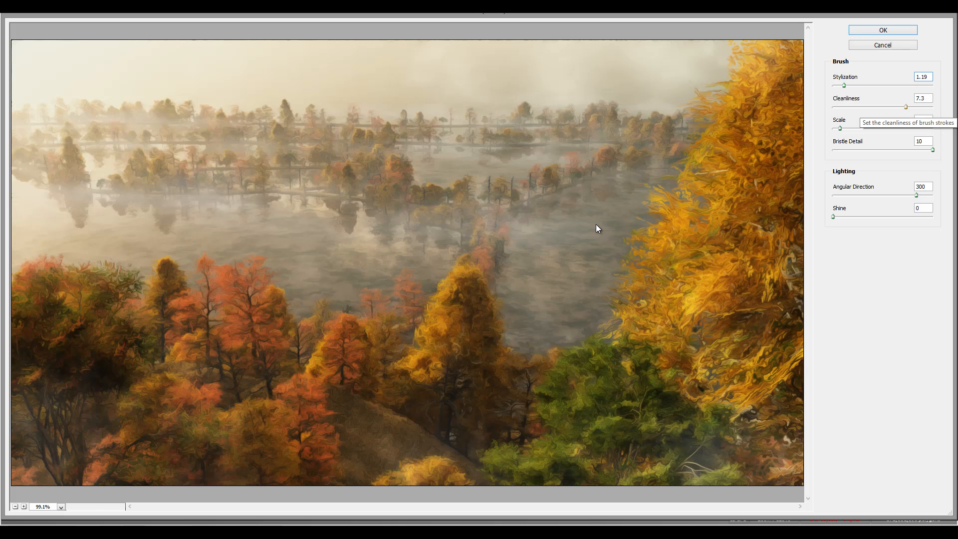
mouse_move(905, 107)
mouse_down()
mouse_move(838, 107)
mouse_move(853, 85)
mouse_up()
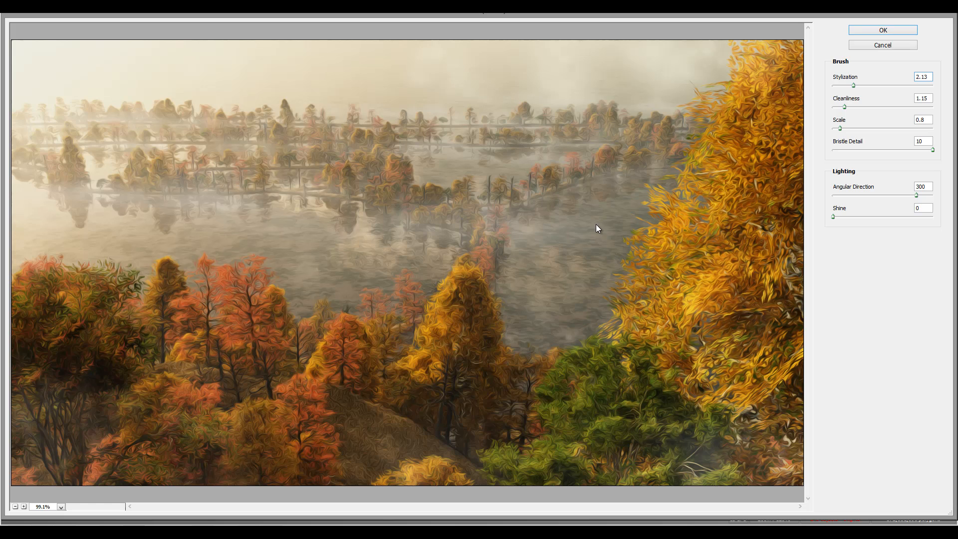
key(Return)
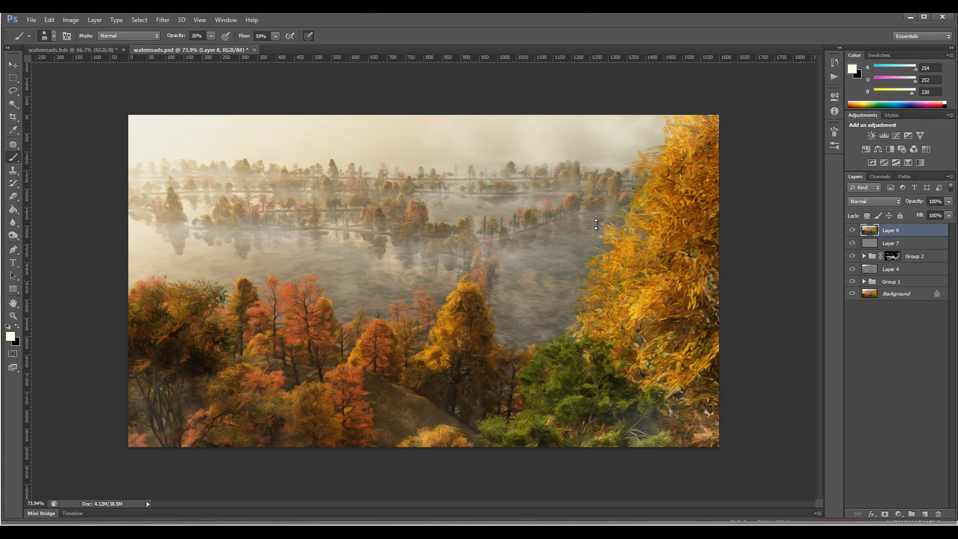
Add an inverted layer mask to Layer 8 and brush the oil paint effect back in, mainly over the large yellow tree.
click(885, 514)
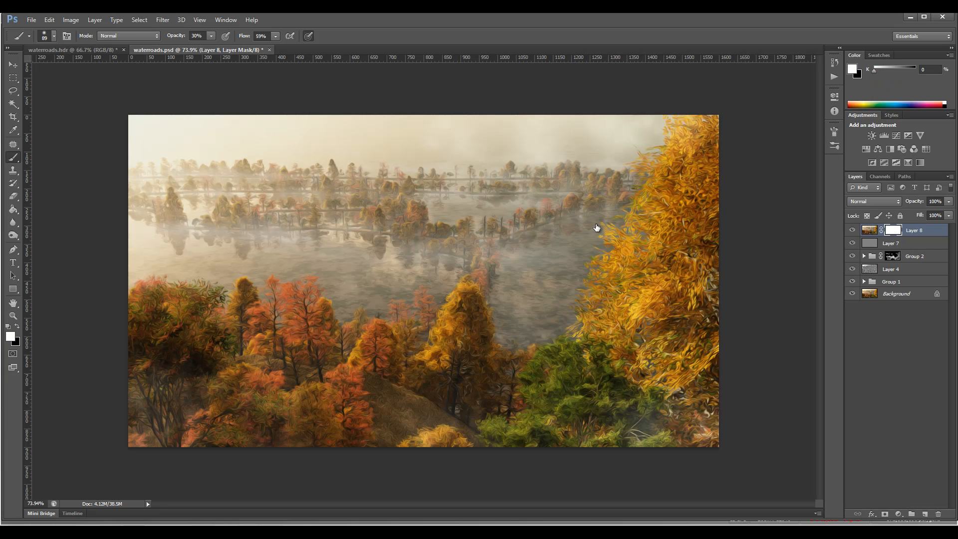
key(ctrl+i)
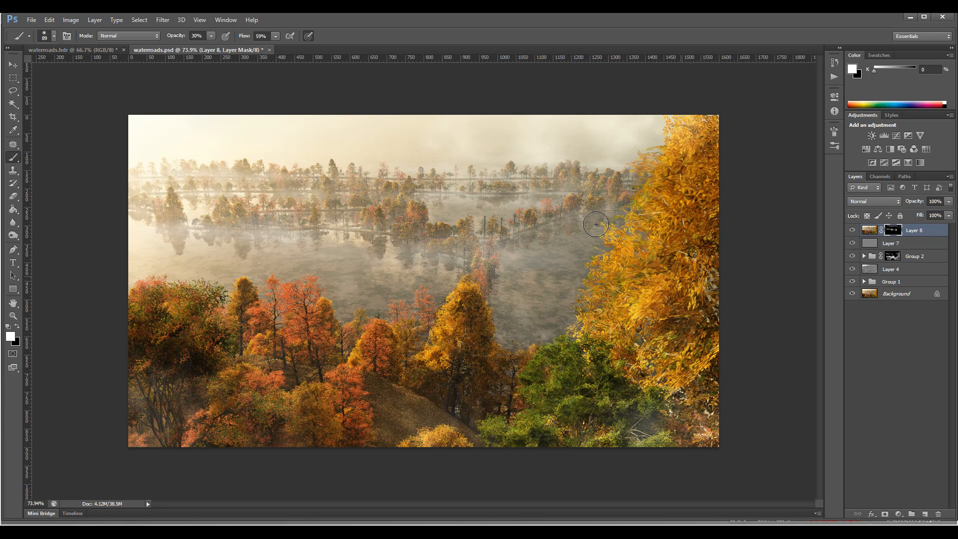
alt+click(680, 275)
alt+click(681, 274)
scroll(681, 274, up, 1)
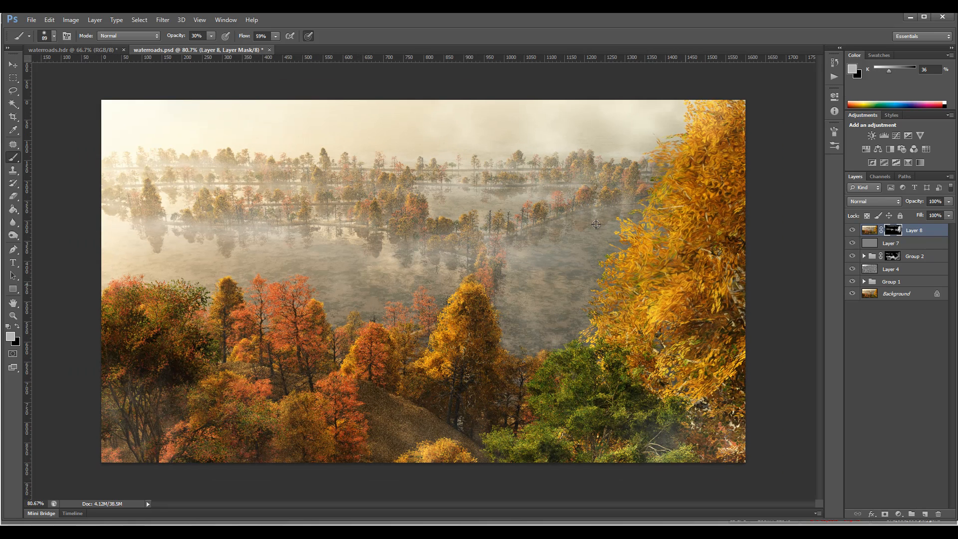
scroll(595, 224, up, 1)
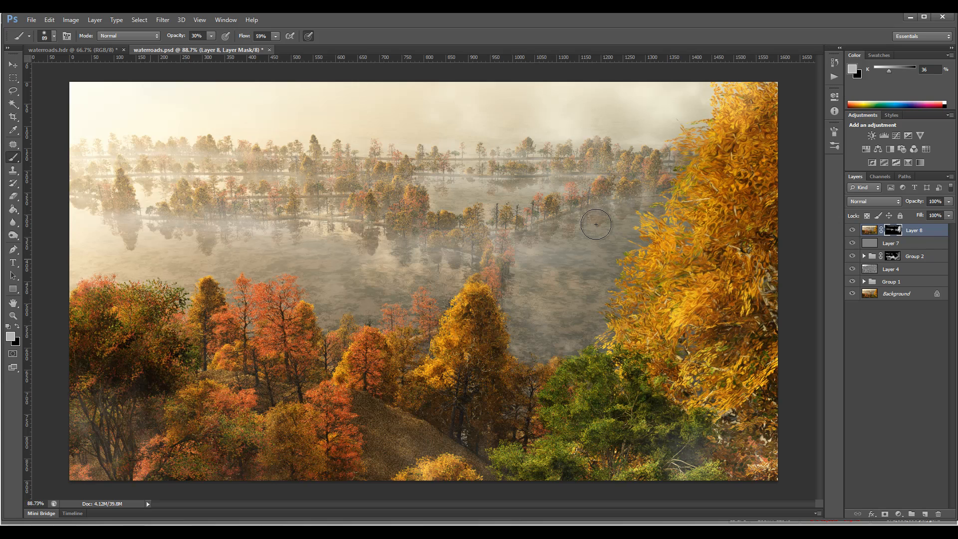
alt+click(595, 223)
alt+click(595, 224)
key(v)
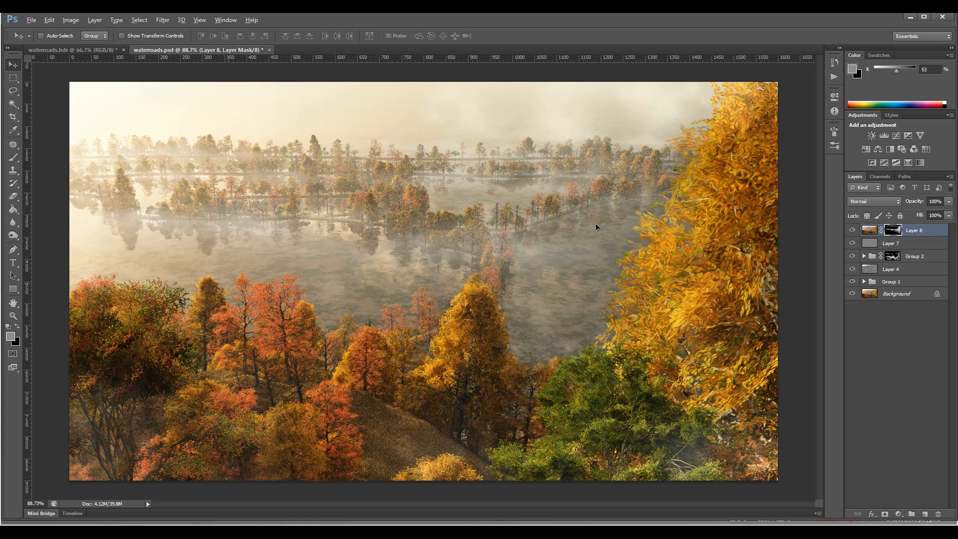
drag(226, 283, 243, 260)
key(ctrl+z)
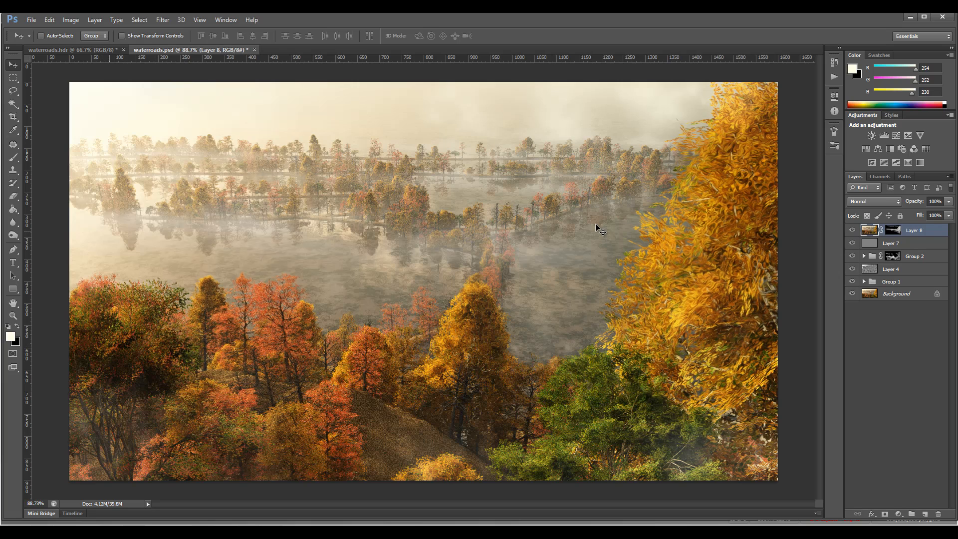
key(b)
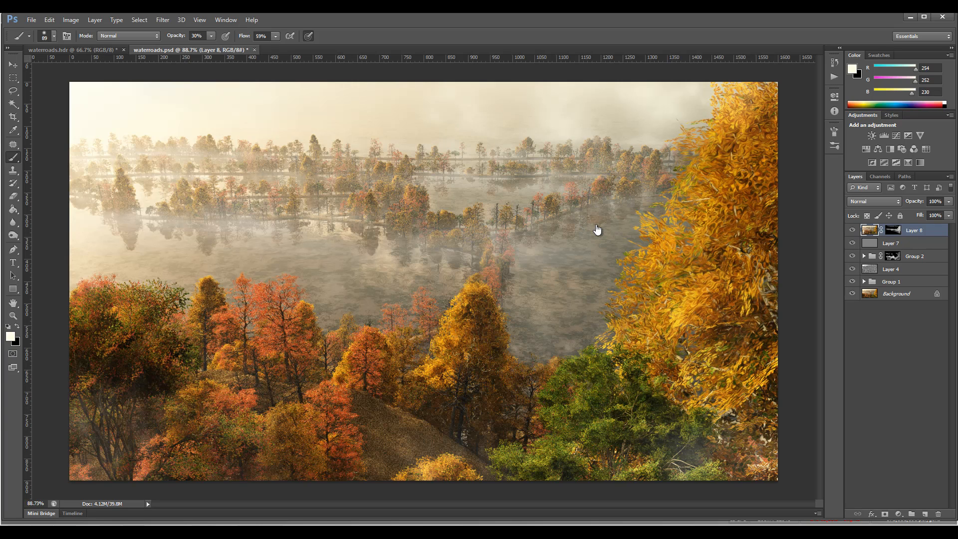
key(ctrl+backslash)
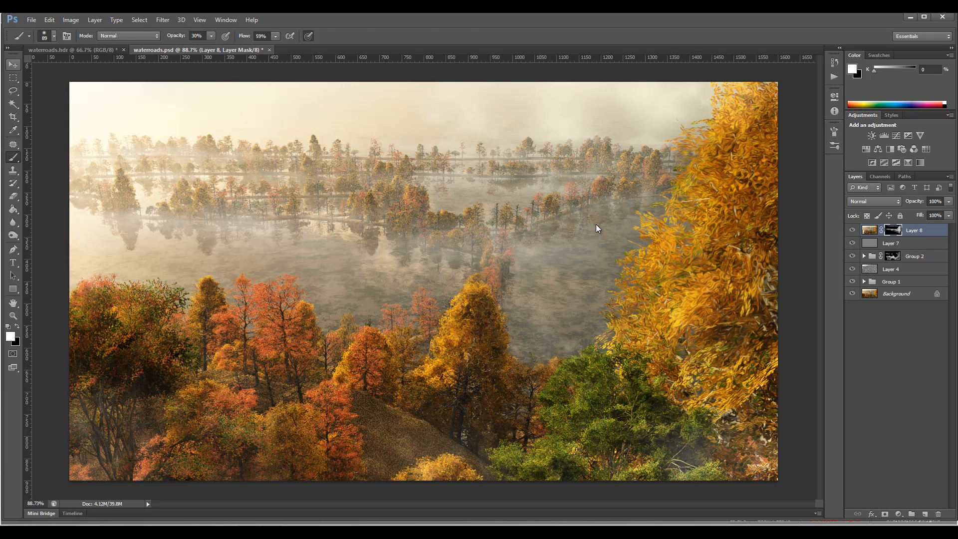
key(v)
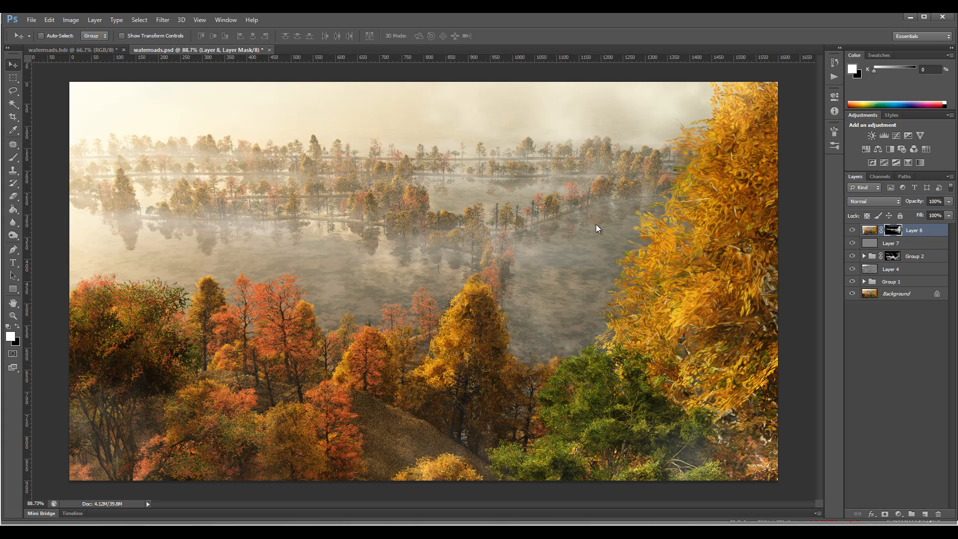
Add a Color Balance adjustment layer above Layer 8 and set its midtones Cyan-Red value to +19.
click(898, 514)
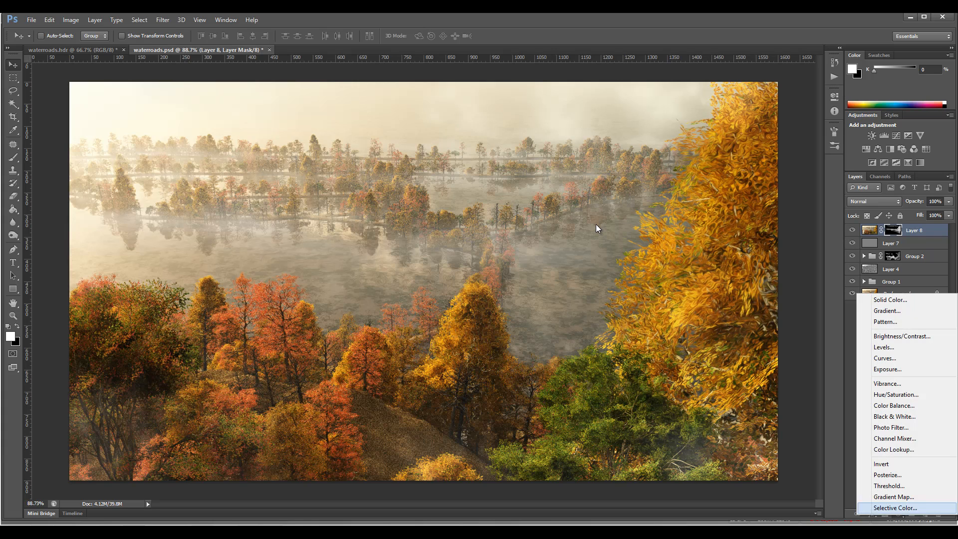
click(893, 405)
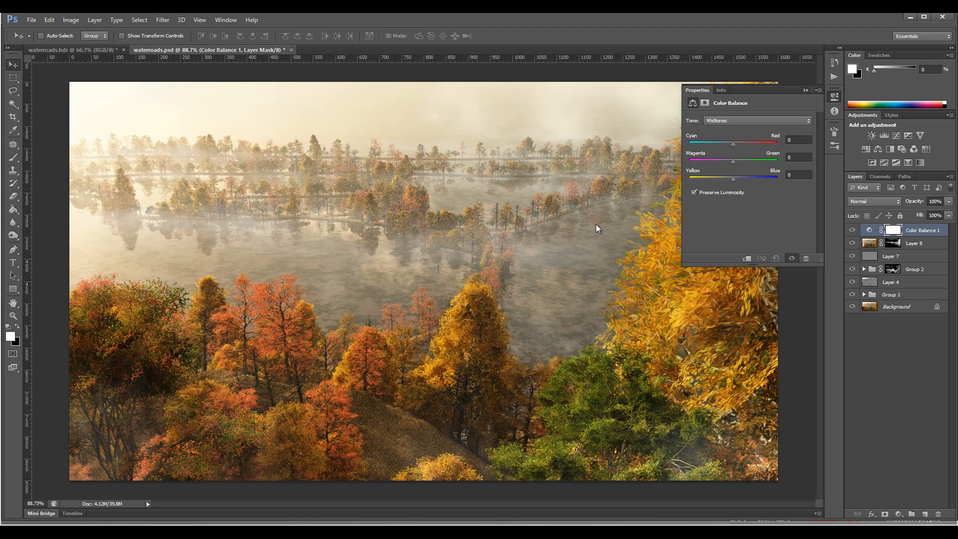
drag(725, 144, 738, 144)
Set the Color Balance shadows to -17 for Cyan-Red and +3 for Yellow-Blue.
click(757, 120)
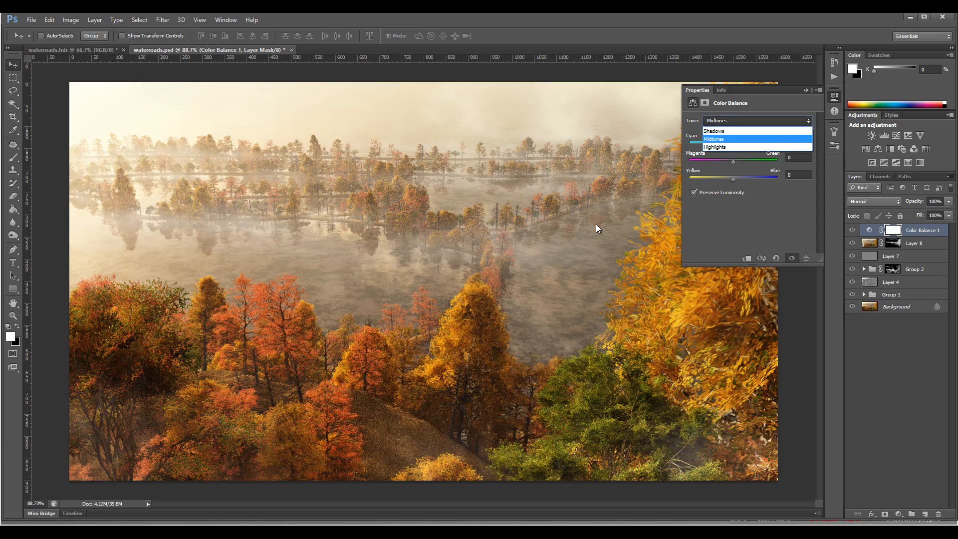
click(723, 123)
drag(733, 144, 733, 144)
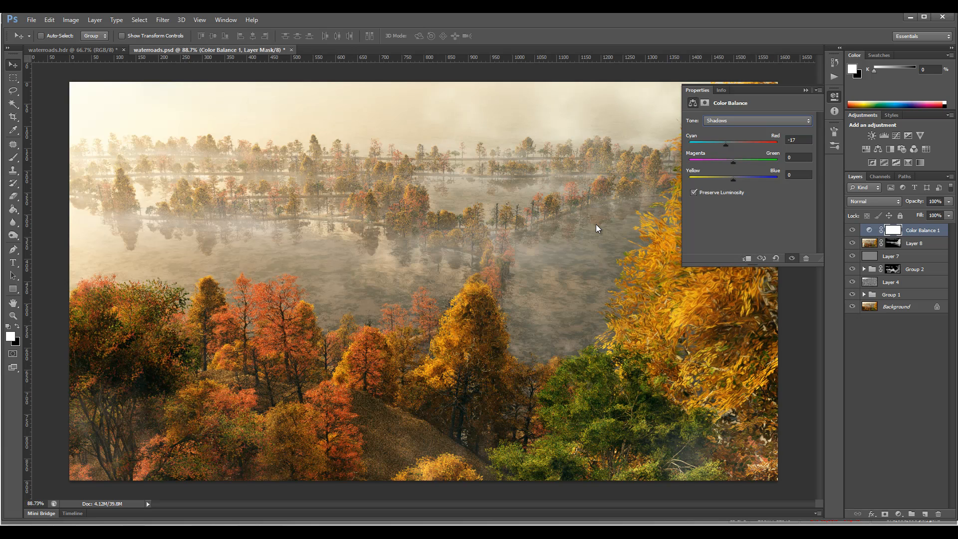
drag(733, 179, 734, 179)
Return the Color Balance to midtones and fine-tune their remaining colour values.
click(757, 120)
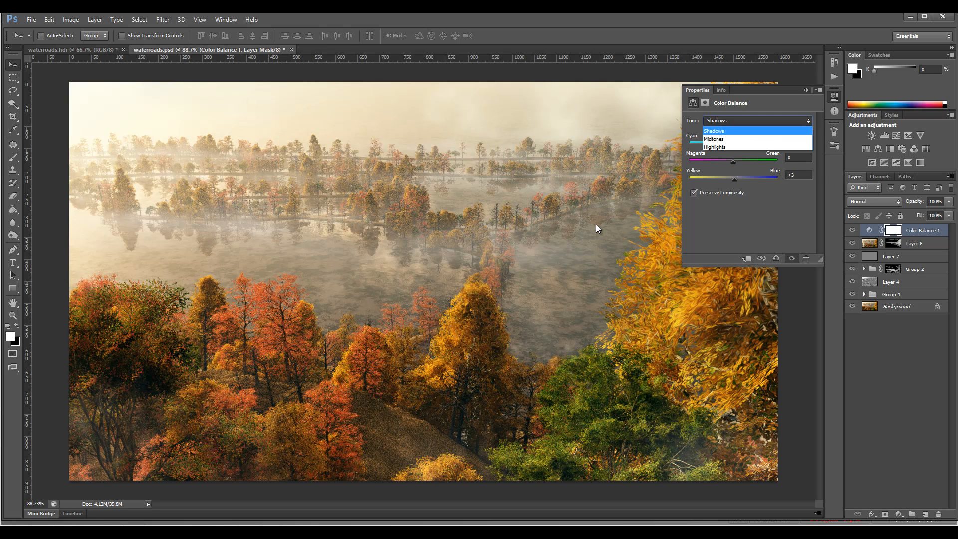
click(749, 130)
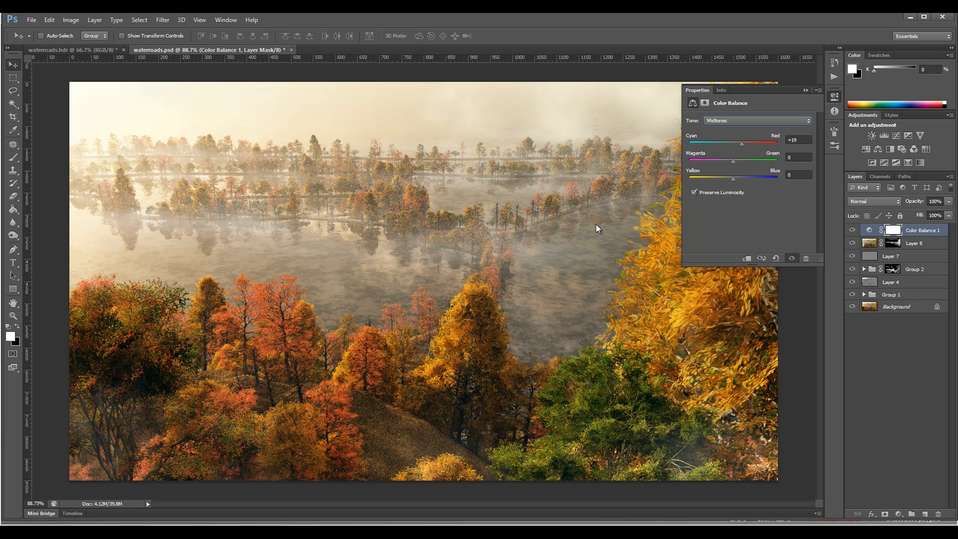
drag(733, 161, 728, 179)
Set the Color Balance highlights to +6 for Cyan-Red and +3 for Yellow-Blue, and close the adjustment's settings.
click(758, 120)
click(749, 137)
drag(732, 143, 732, 144)
drag(733, 179, 734, 178)
drag(732, 144, 737, 143)
drag(736, 178, 735, 178)
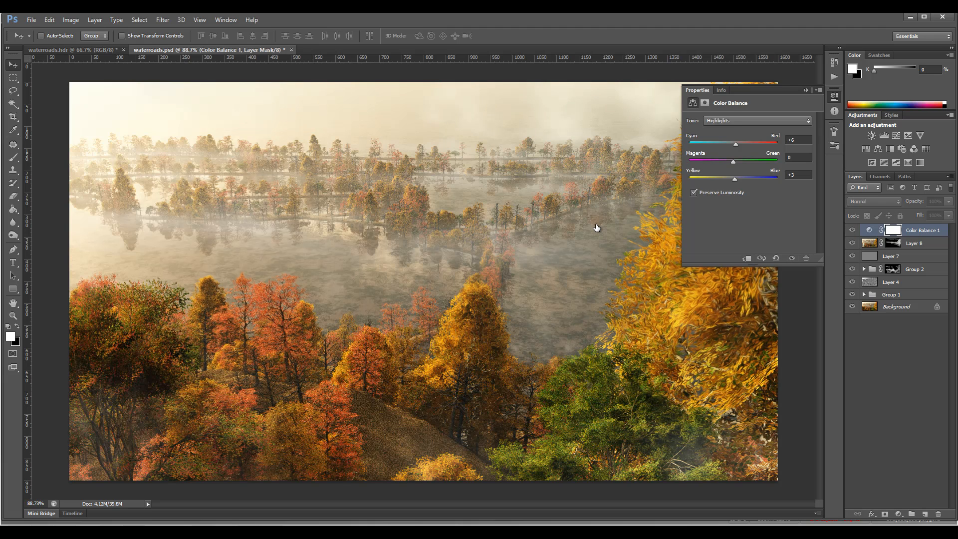
click(597, 229)
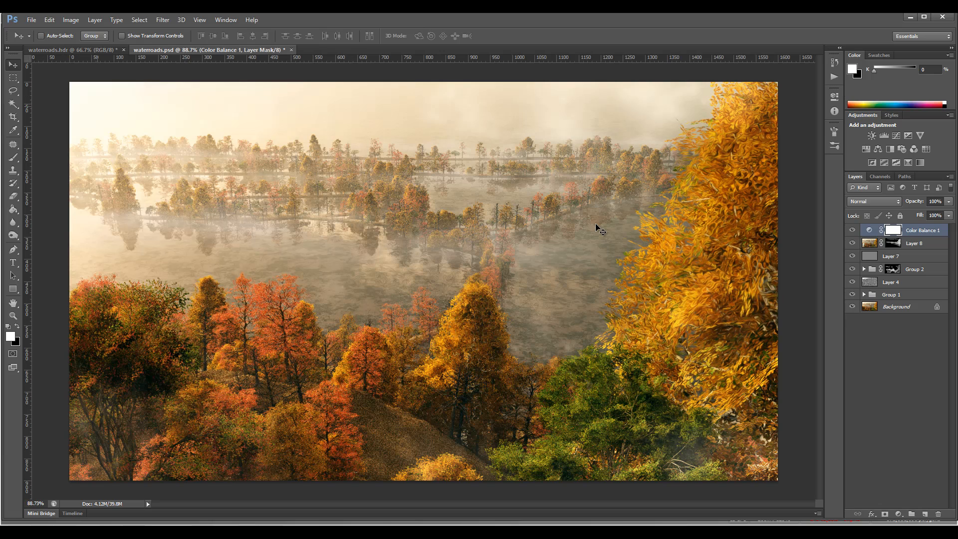
Add a Curves adjustment layer above Color Balance 1 and lower its white point to black so the whole image darkens.
key(ctrl+minus)
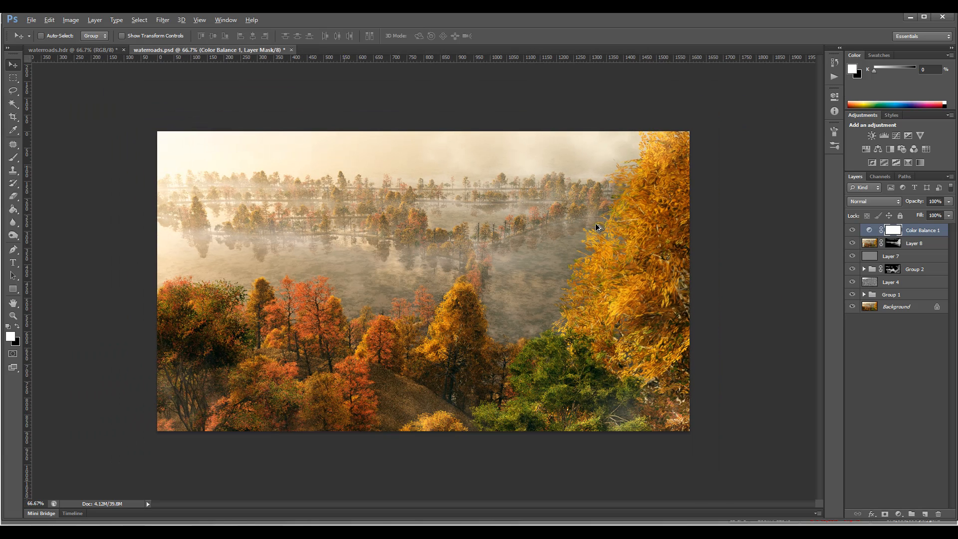
key(alt)
click(899, 514)
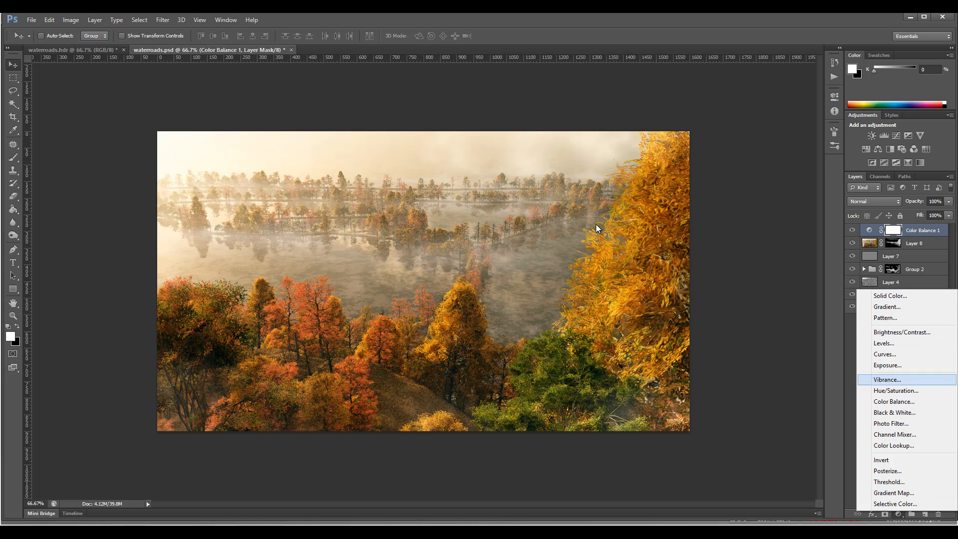
click(885, 353)
drag(807, 145, 807, 243)
Select a rectangle slightly inset from the image edges, fill it with black on the Curves 1 mask, and deselect.
click(13, 78)
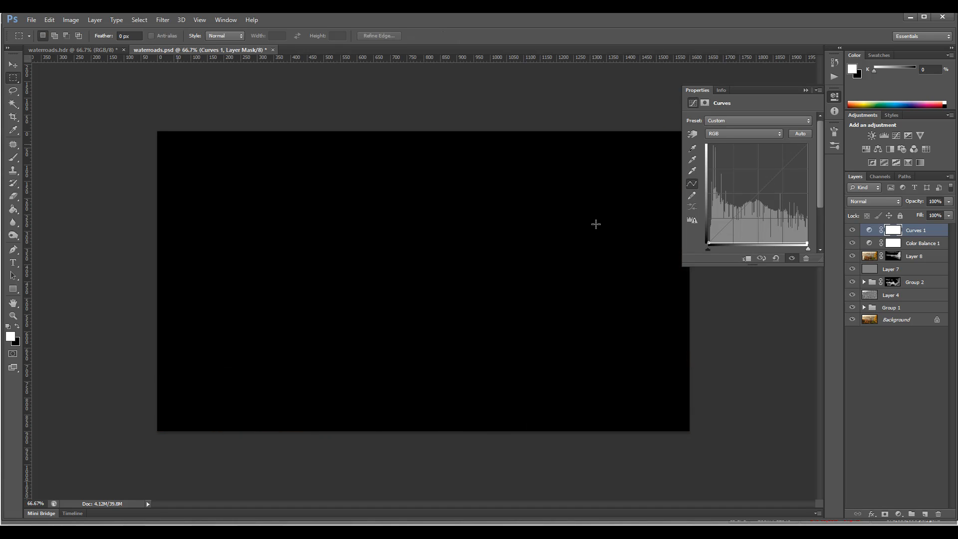
mouse_move(178, 144)
mouse_down()
mouse_move(582, 353)
mouse_move(670, 413)
mouse_up()
key(x)
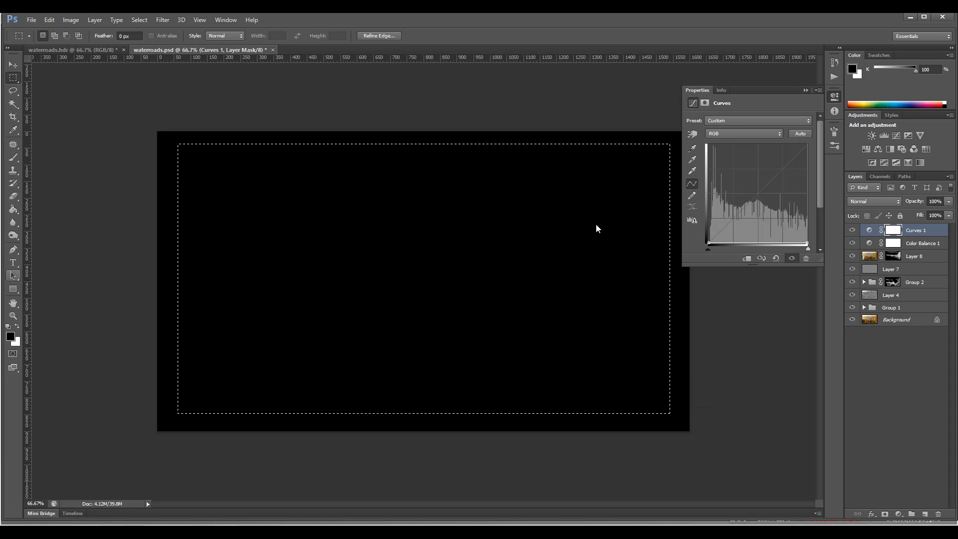
click(13, 209)
click(597, 229)
key(m)
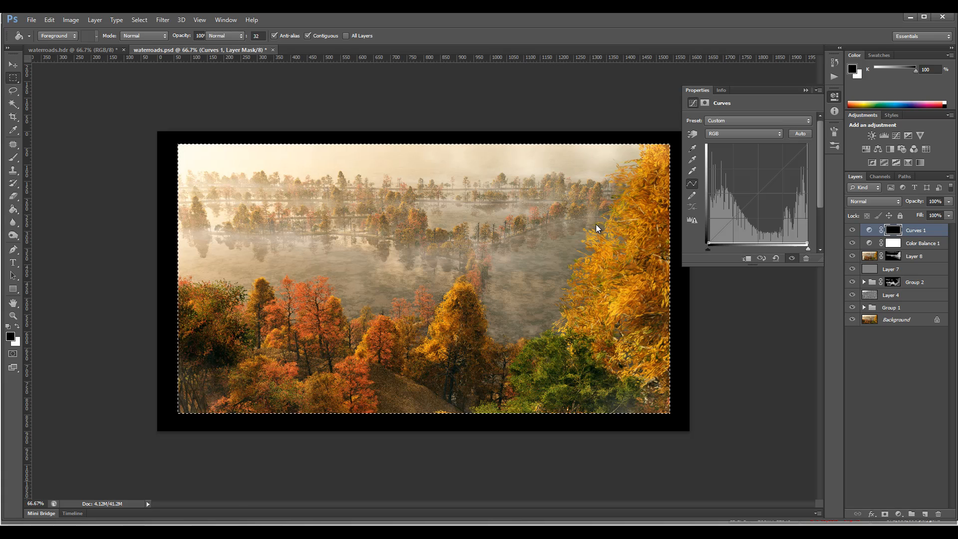
key(ctrl+d)
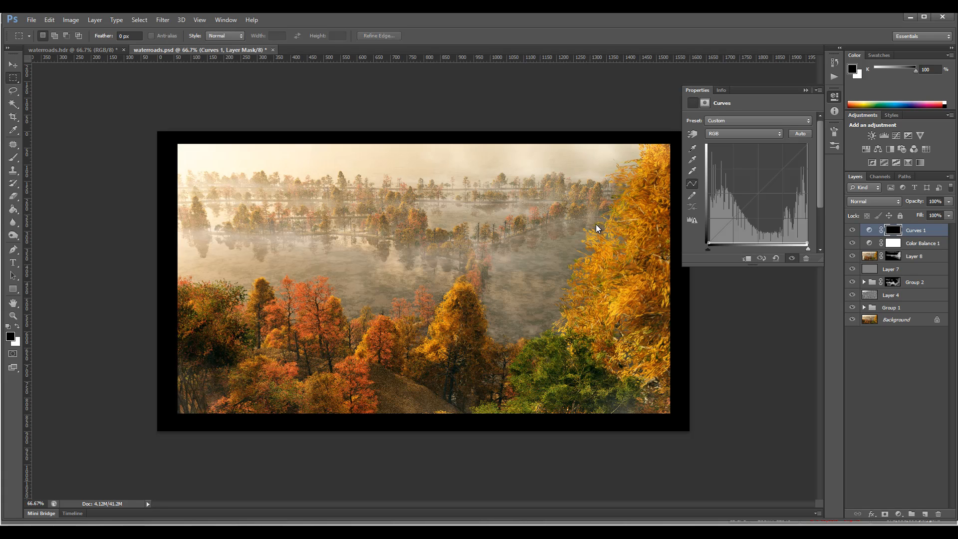
Feather the Curves 1 mask by 49.9 px and set the layer's blend mode to Soft Light.
click(704, 103)
drag(689, 187, 755, 186)
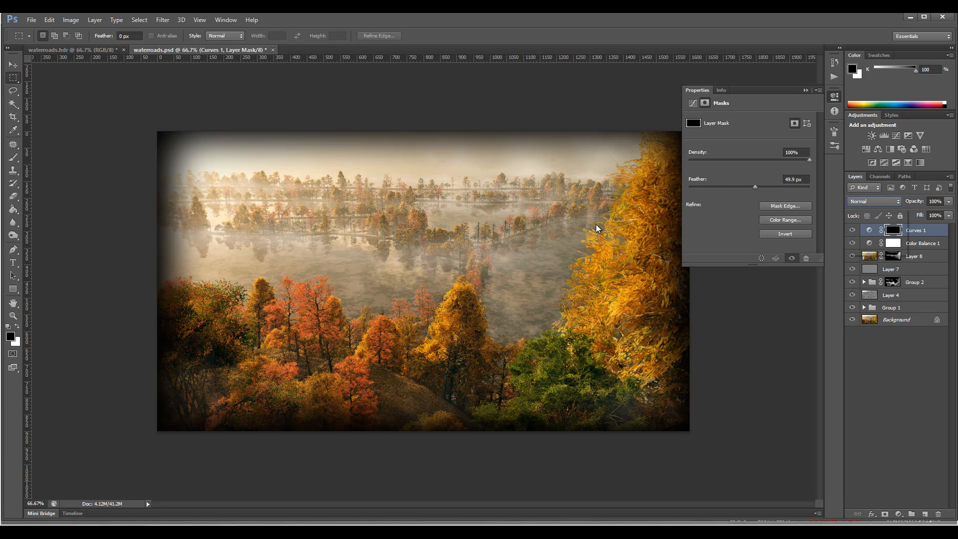
click(874, 201)
click(876, 339)
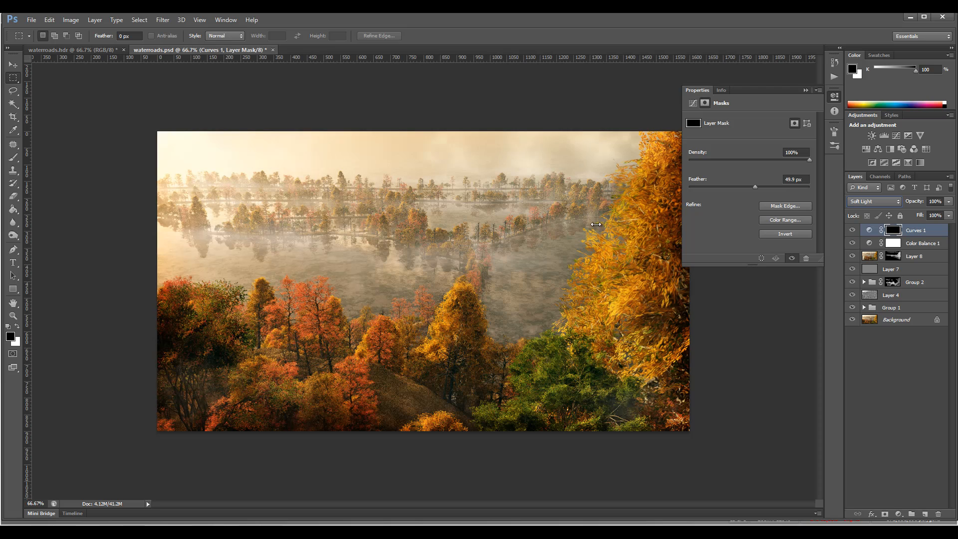
Compare the image with and without the Curves 1 vignette.
click(596, 228)
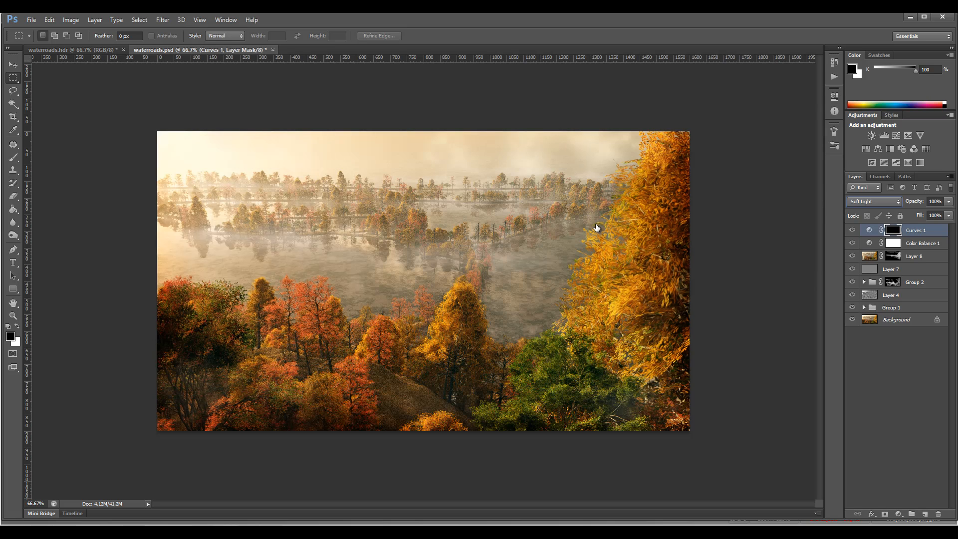
click(852, 230)
click(852, 230)
click(851, 230)
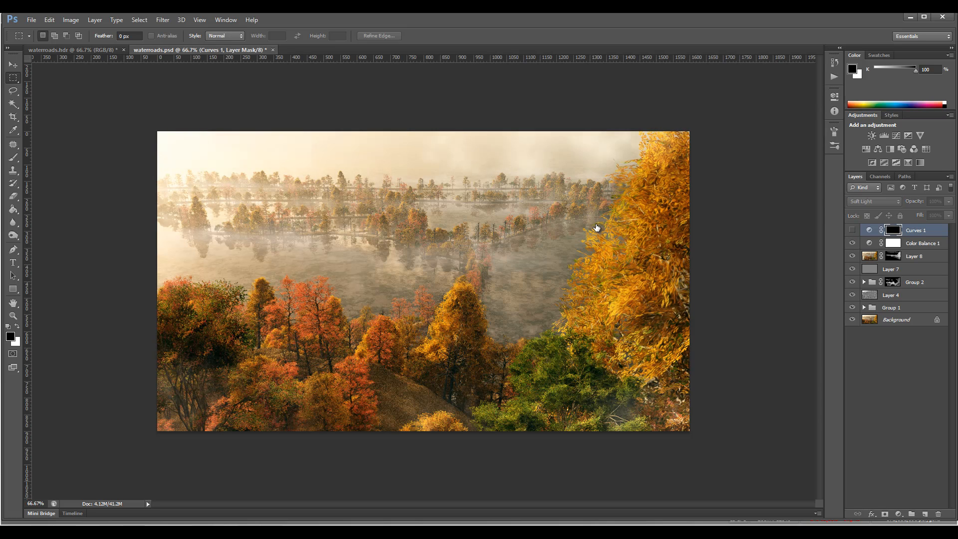
click(852, 230)
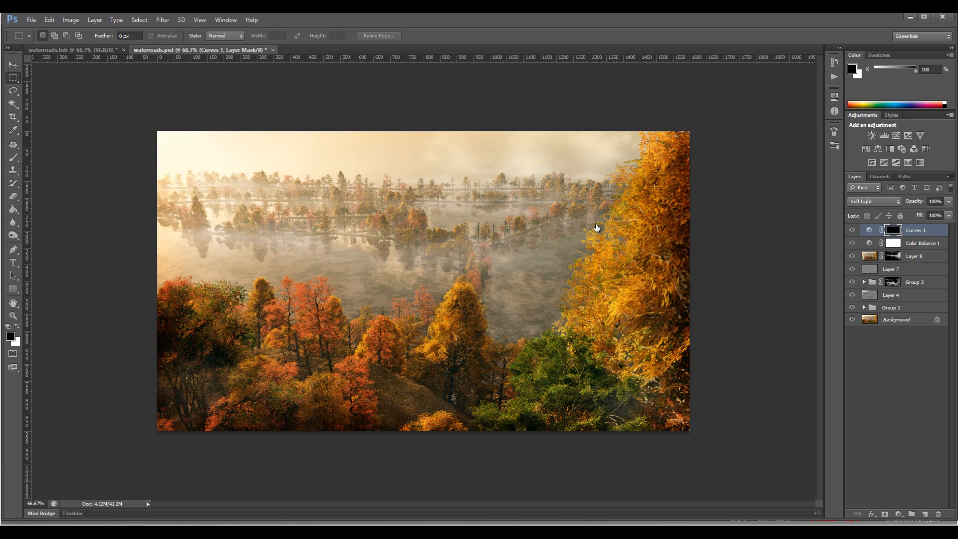
Raise the Curves 1 black point to white so the vignette lightens the image edges.
click(834, 96)
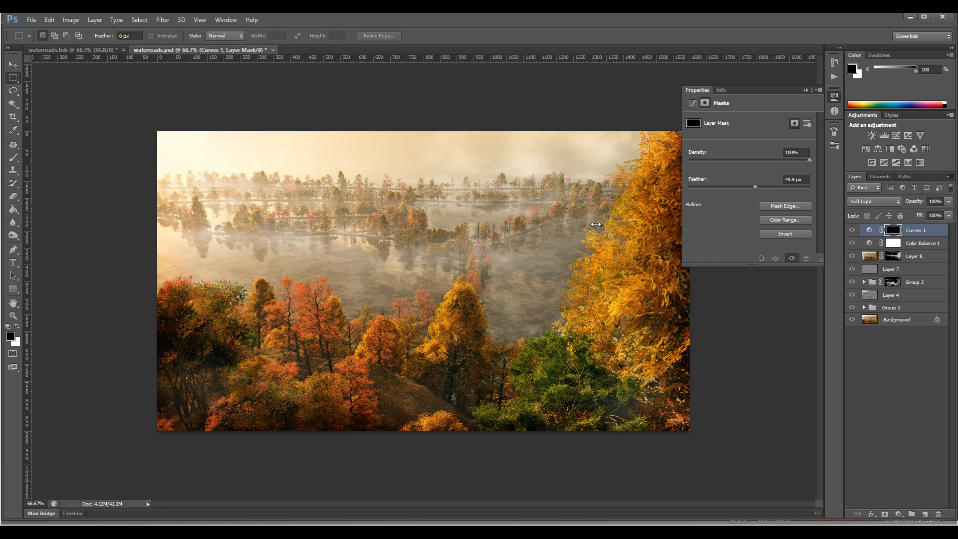
click(693, 103)
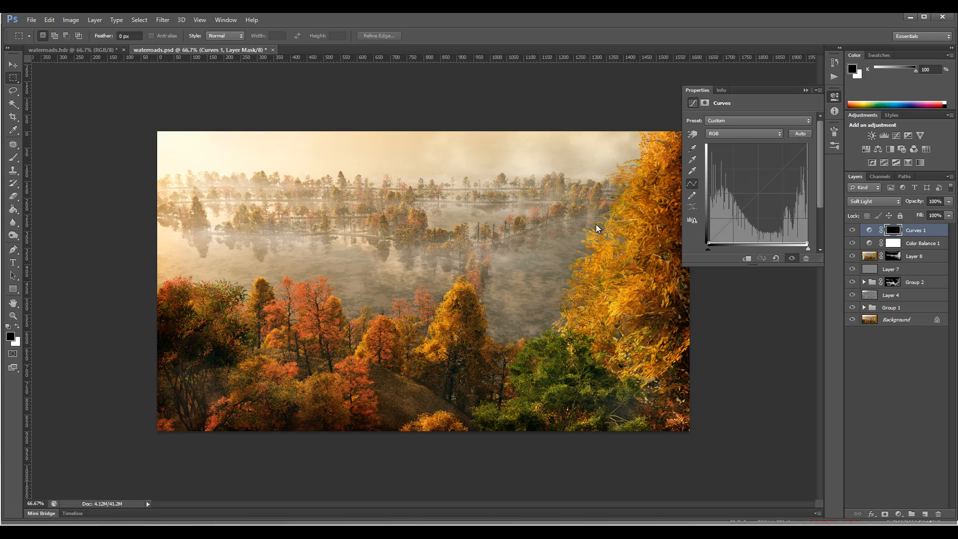
key(ctrl+alt+z)
key(ctrl+alt+z)
key(ctrl+alt+z)
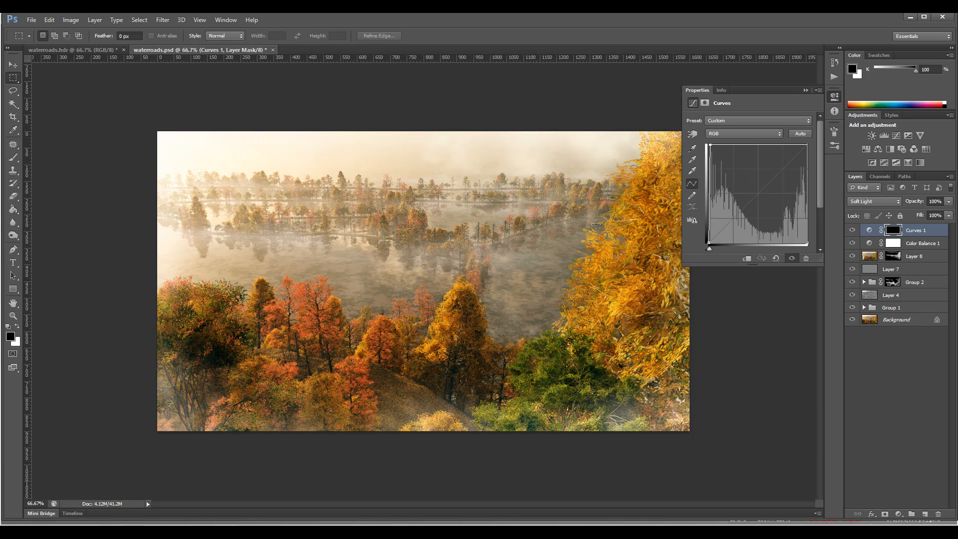
click(596, 229)
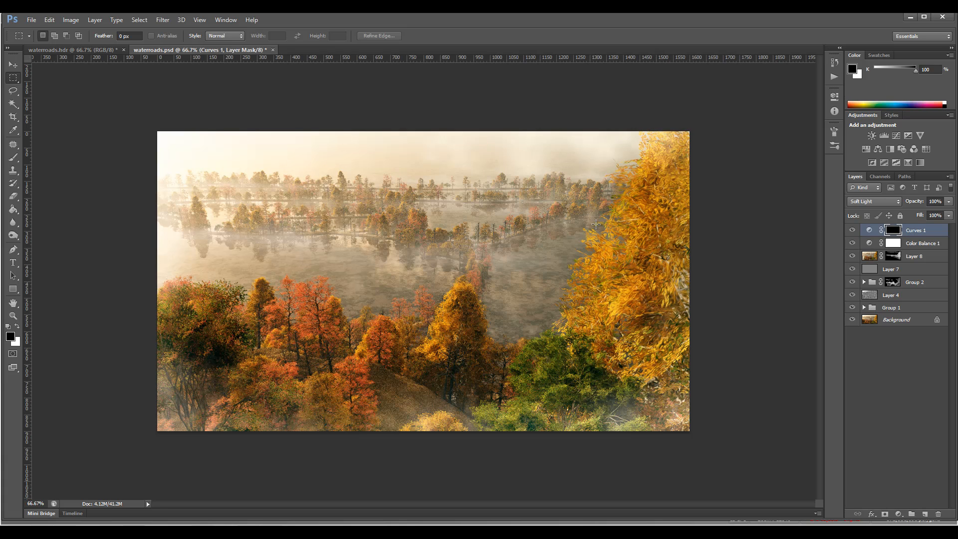
Compare the image with and without the Curves 1 layer, and set its fill to 82%.
key(ctrl+comma)
key(ctrl+comma)
click(949, 216)
drag(948, 227, 939, 227)
click(869, 230)
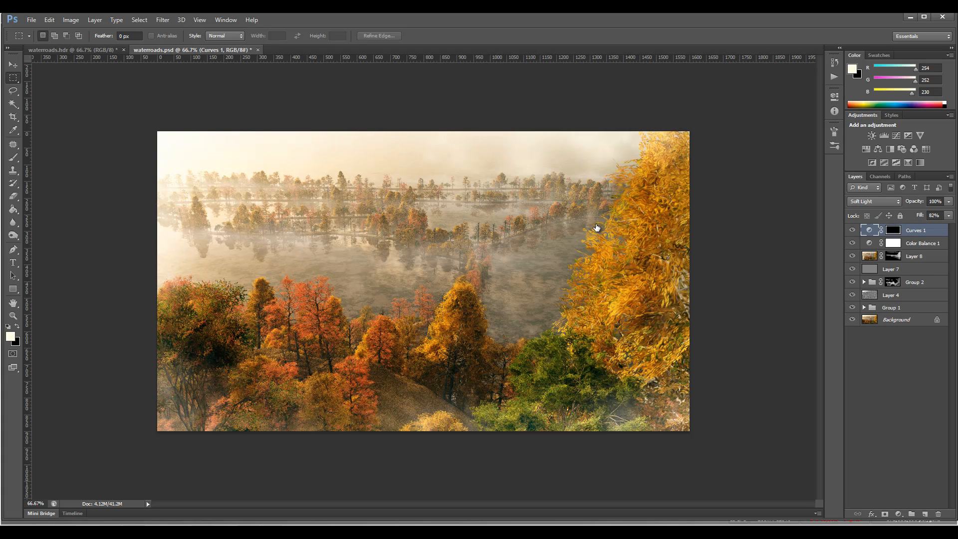
Stamp all visible layers into a new top layer and sharpen it with a reduced-amount Unsharp Mask, radius 1.0 pixels and threshold 4.
key(ctrl+shift+alt+e)
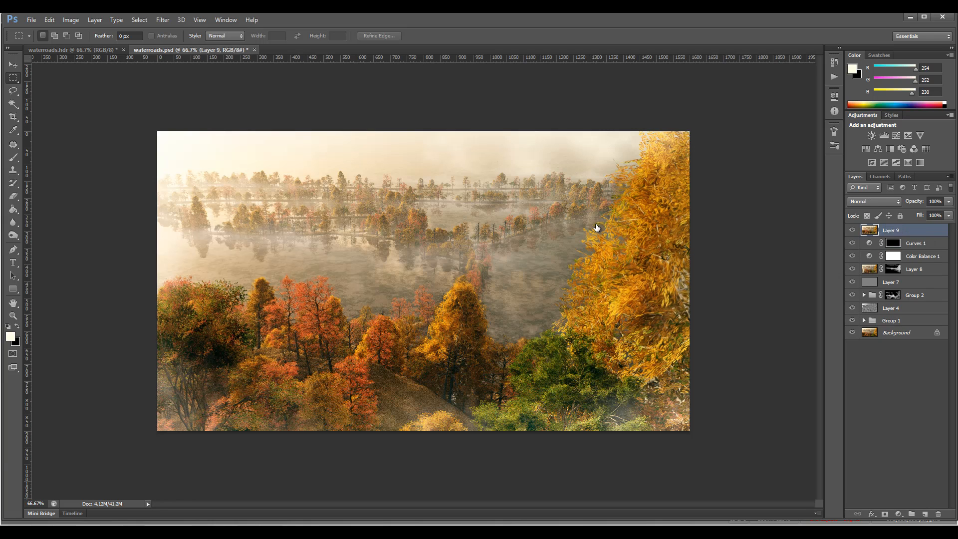
click(163, 20)
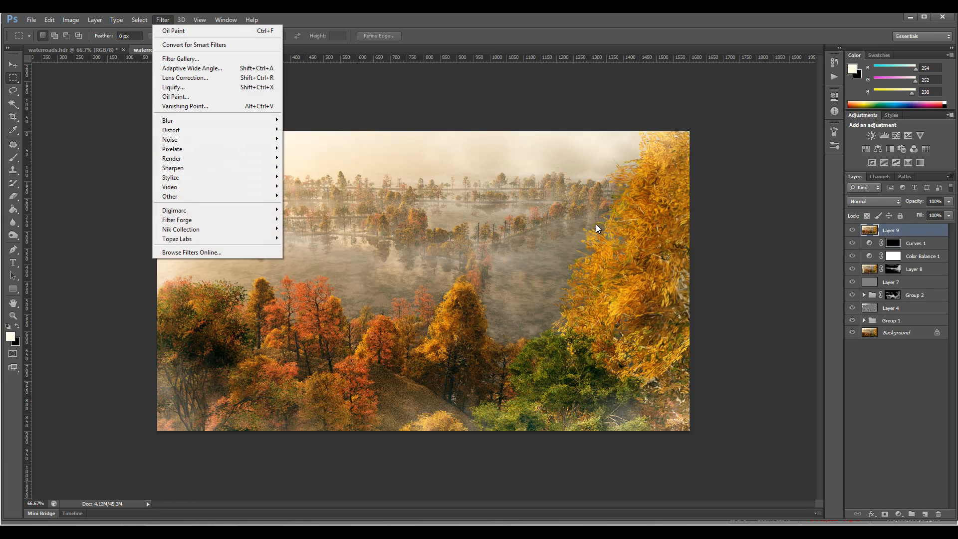
mouse_move(219, 168)
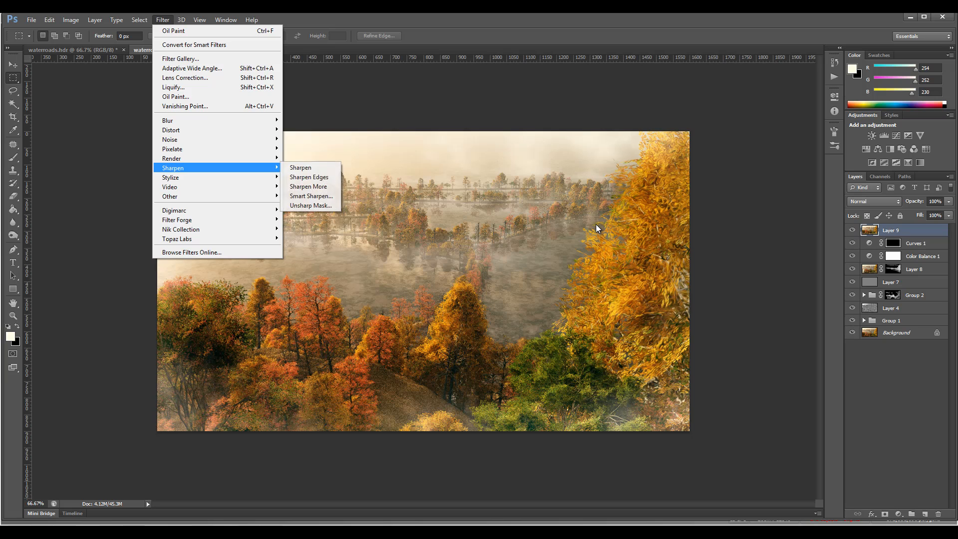
click(307, 206)
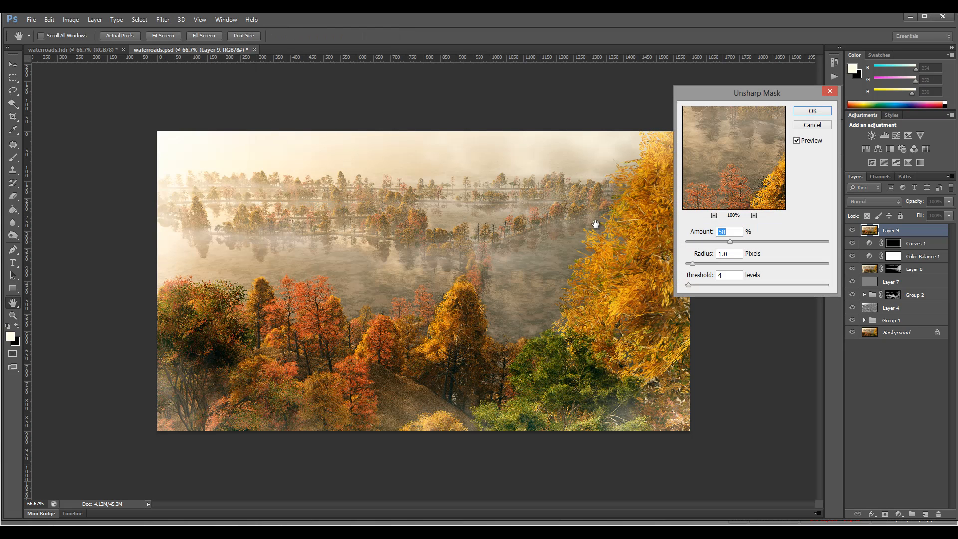
mouse_move(730, 241)
mouse_down()
mouse_move(796, 241)
mouse_move(708, 242)
mouse_up()
click(796, 140)
click(797, 141)
click(796, 140)
click(797, 140)
click(812, 111)
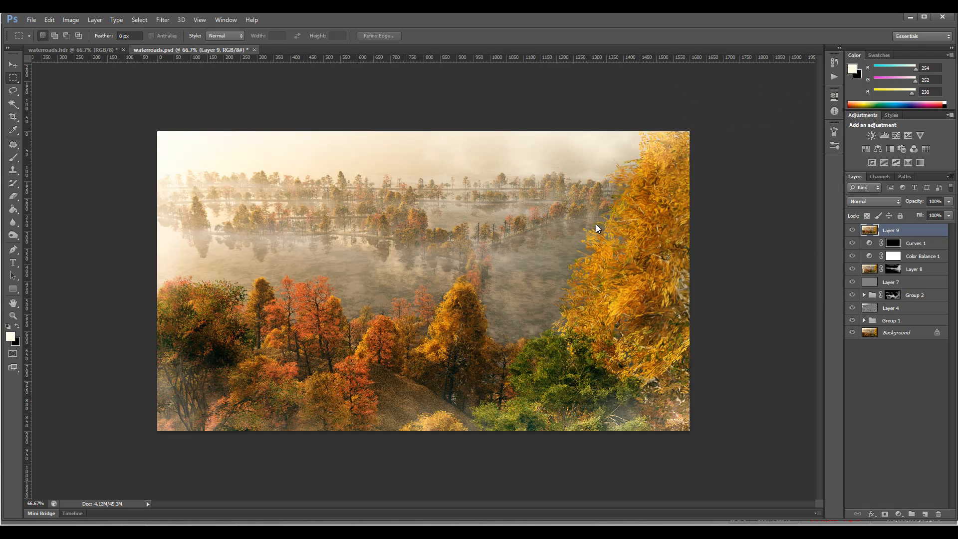
Add a Vibrance adjustment layer above the sharpened layer with vibrance +28 and saturation +2.
click(899, 514)
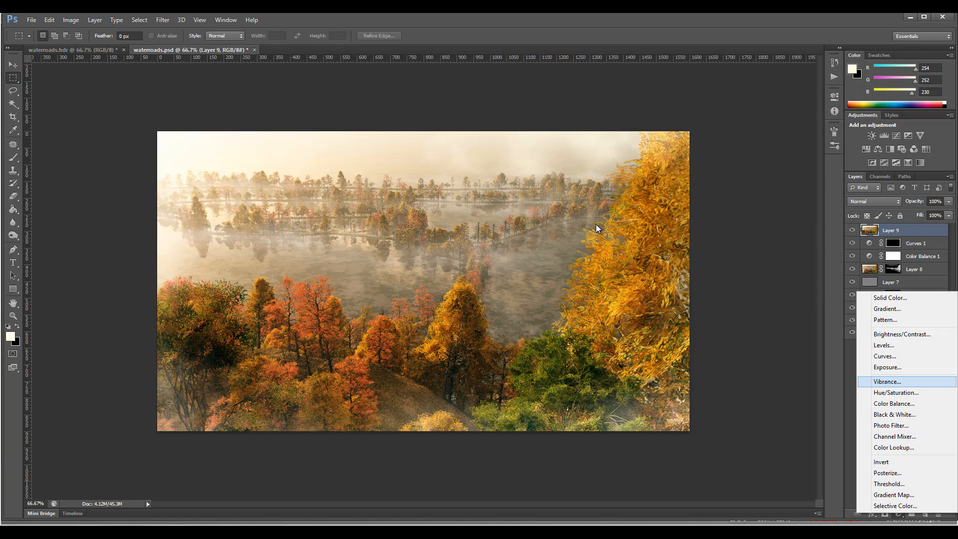
click(883, 382)
mouse_move(747, 130)
mouse_down()
mouse_move(799, 130)
mouse_move(776, 130)
mouse_move(750, 150)
mouse_up()
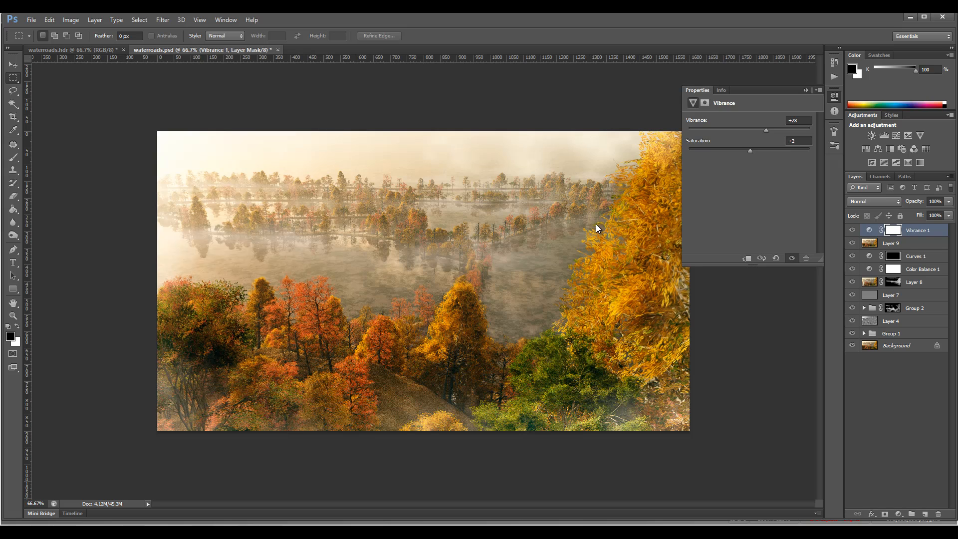
click(596, 228)
Group all layers above the Background and compare the image with and without the group.
key(ctrl+alt+a)
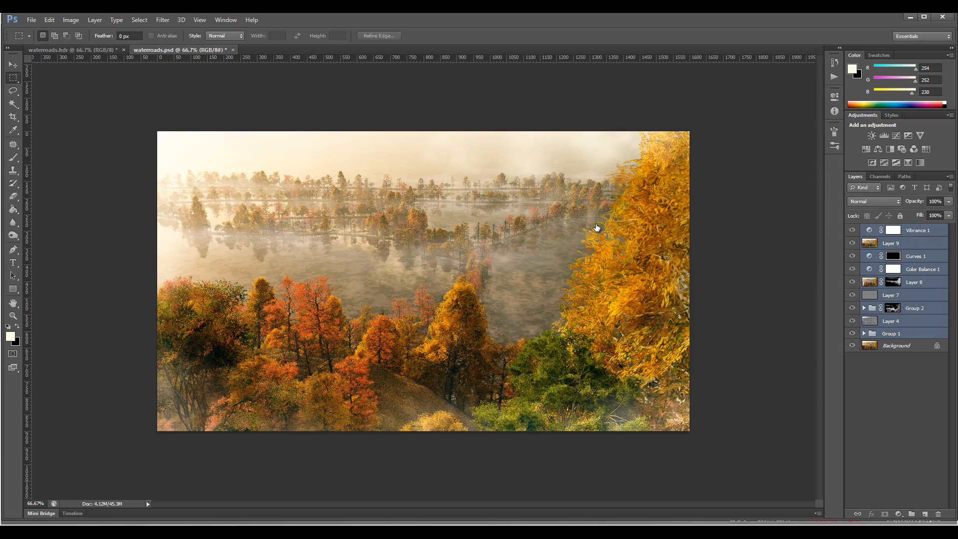
key(ctrl+g)
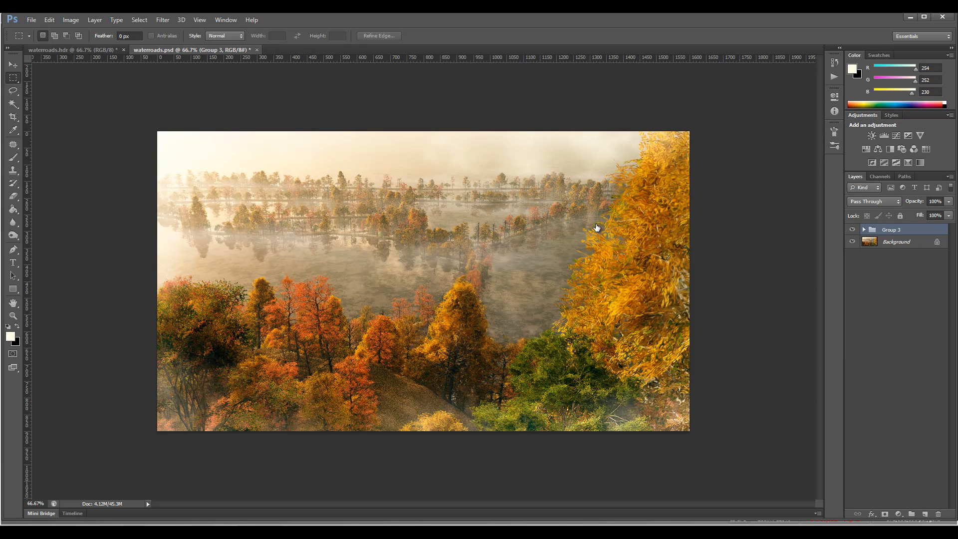
key(ctrl+comma)
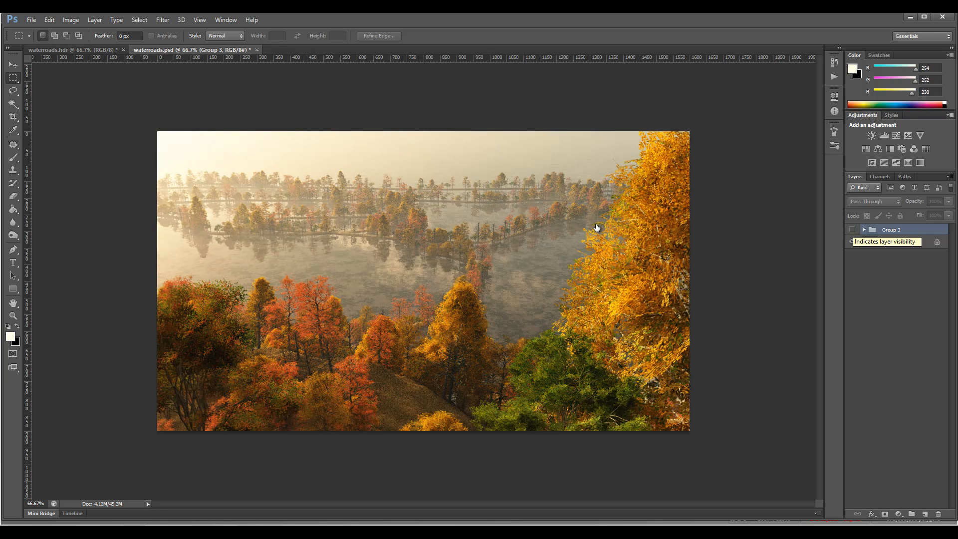
key(ctrl+comma)
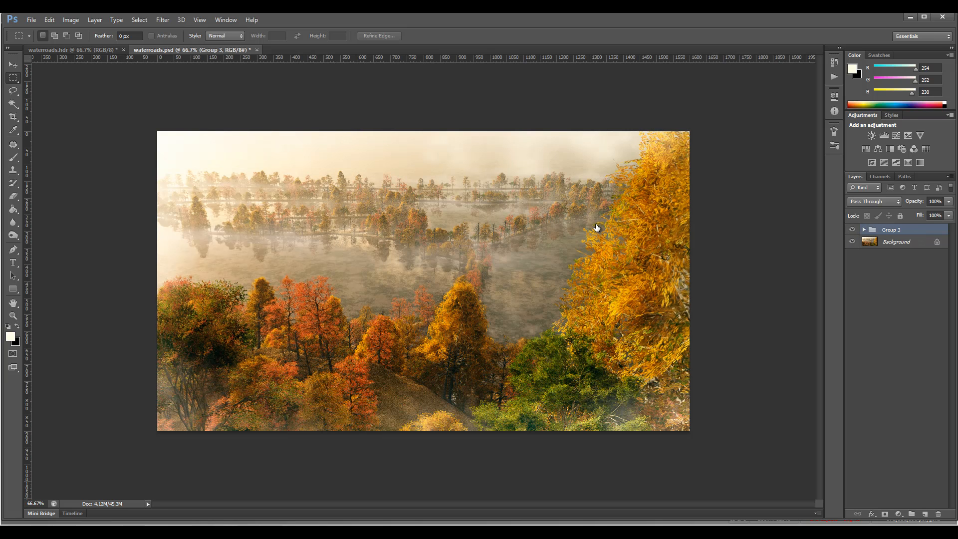
key(ctrl+comma)
key(ctrl+comma)
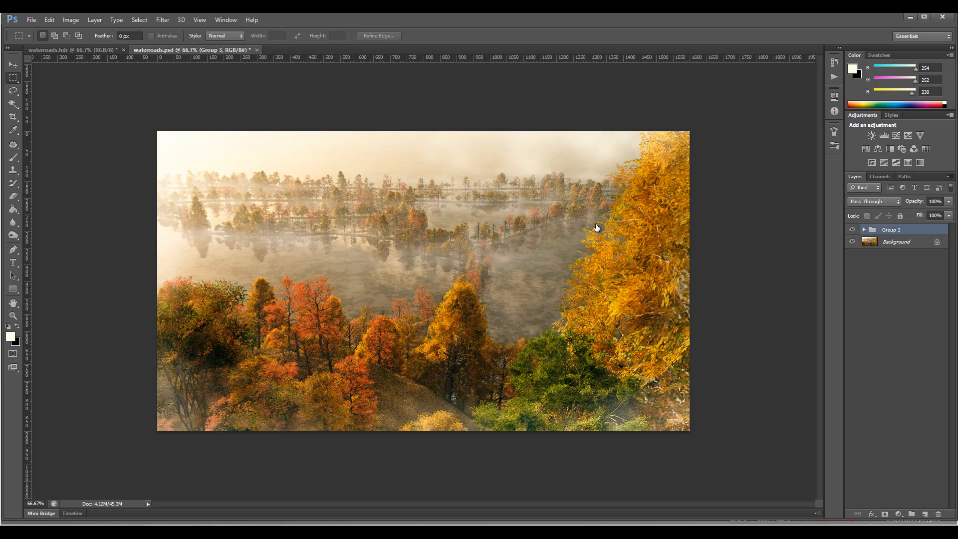